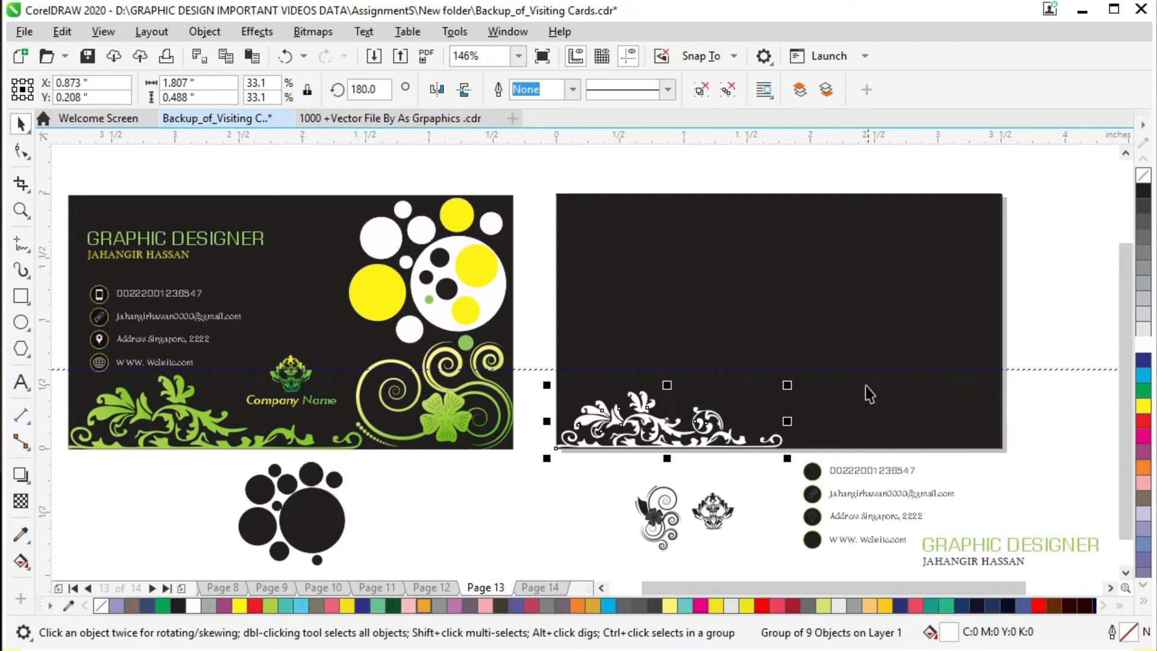
# - Enlarge the white leafy ornament to about 2.32 × 0.63 in and nudge it into the blank card's lower-left corner
pyautogui.moveTo(793, 381); pyautogui.dragTo(850, 336)
pyautogui.press('Left')
pyautogui.press('Left')
pyautogui.press('Left')
pyautogui.press('Left')
pyautogui.press('Left')
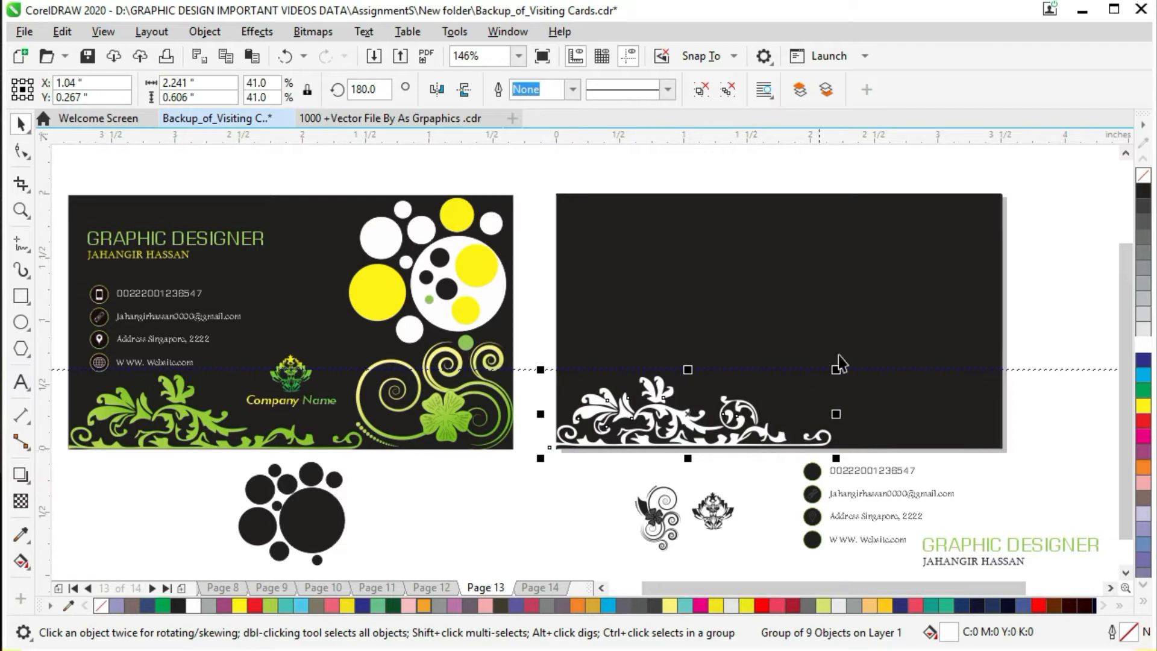
pyautogui.moveTo(834, 370)
pyautogui.mouseDown()
pyautogui.moveTo(834, 354)
pyautogui.moveTo(843, 364)
pyautogui.mouseUp()
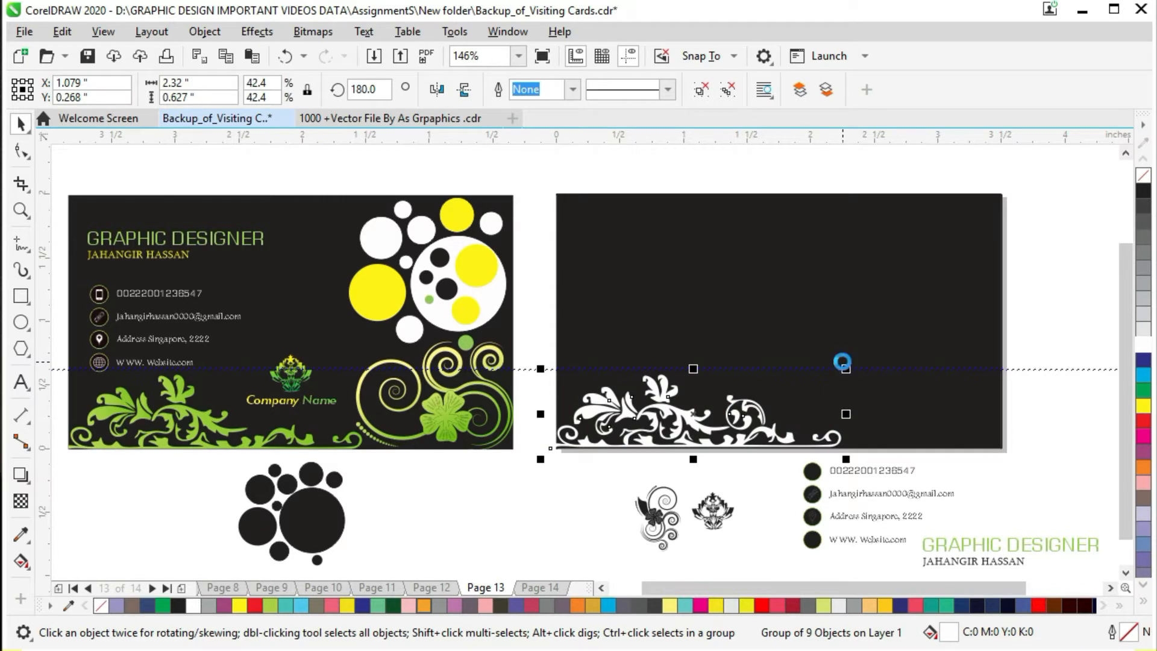
pyautogui.press('Down')
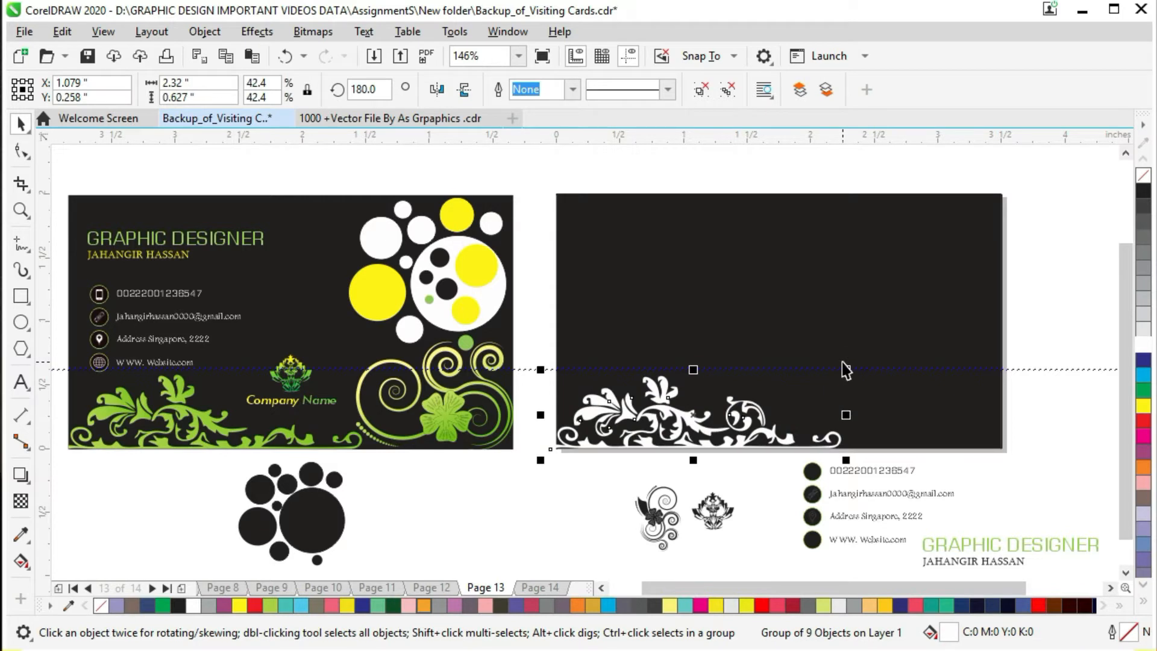
pyautogui.click(1050, 313)
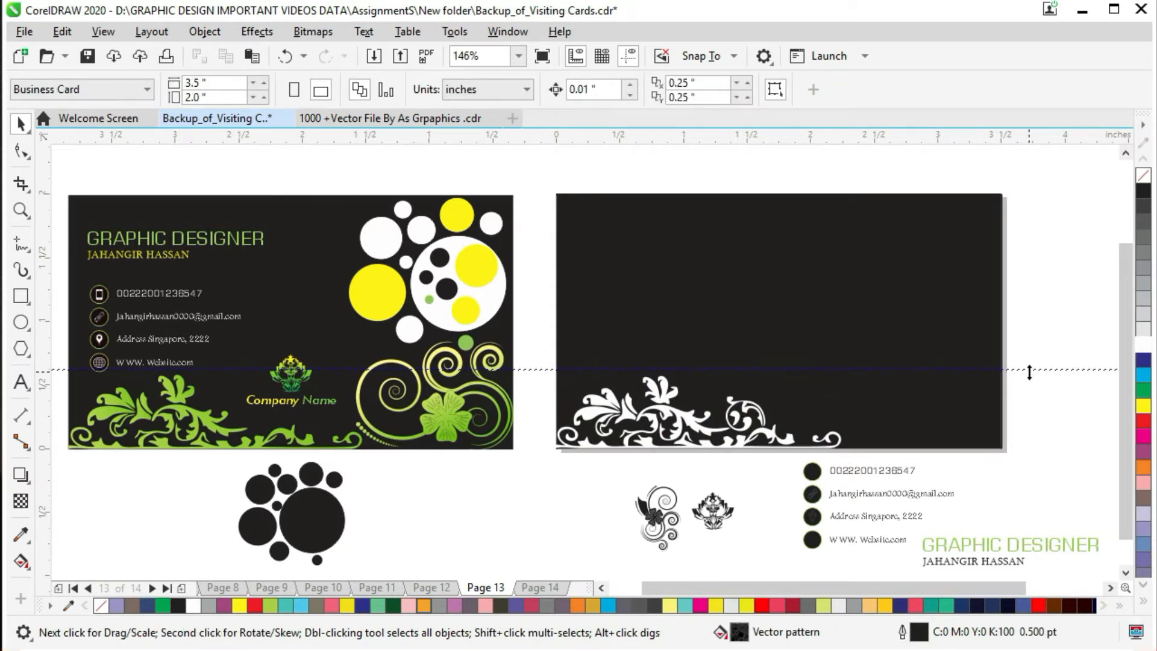
# - Place the clover swirl ornament on the blank card, enlarged to about 1 × 1.45 in and filled white
pyautogui.click(656, 517)
pyautogui.moveTo(669, 516); pyautogui.dragTo(923, 408)
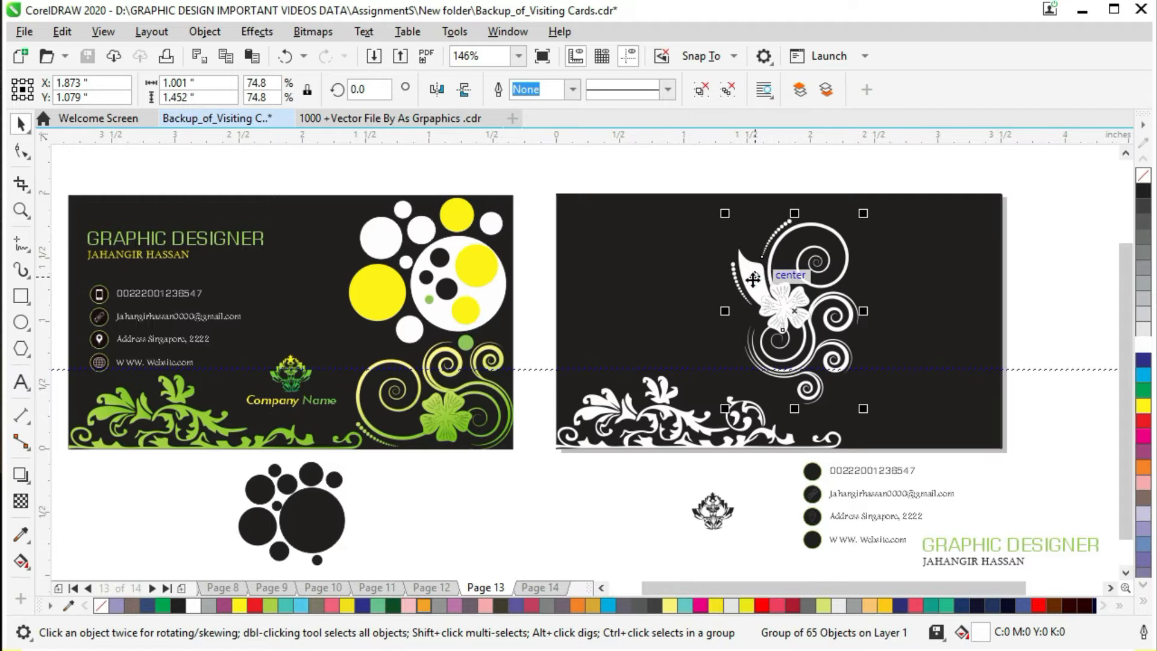
pyautogui.click(767, 169)
# - Delete the leaf and the lowest small spiral from the white clover ornament
pyautogui.keyDown('ctrl'); pyautogui.click(752, 291); pyautogui.keyUp('ctrl')
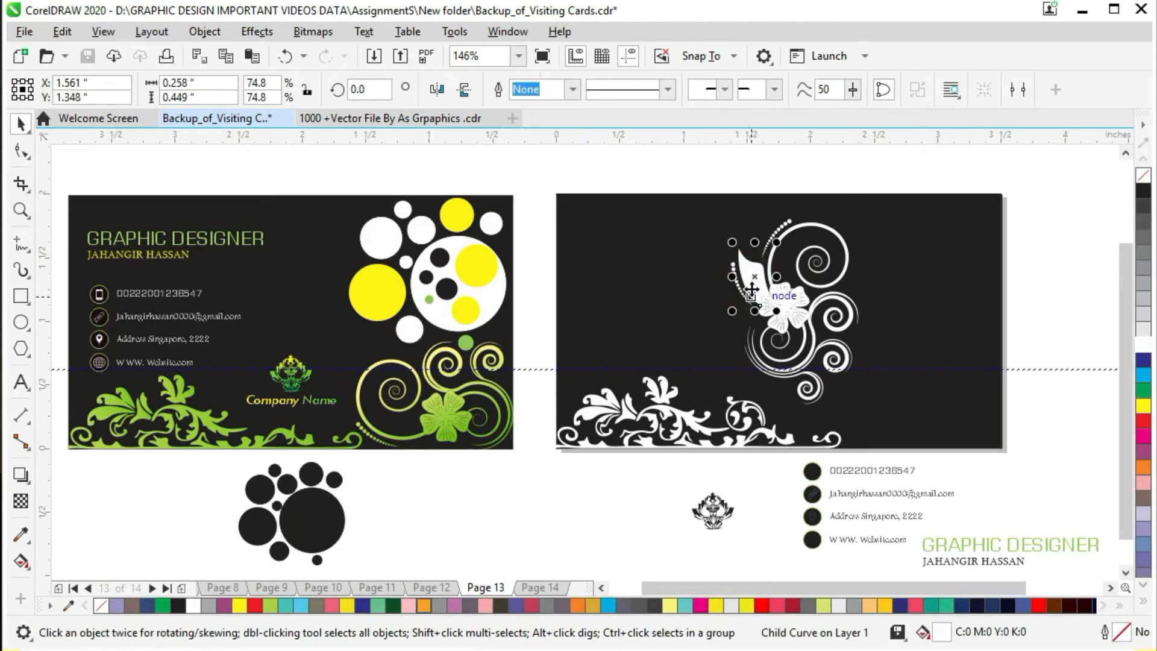
pyautogui.press('Delete')
pyautogui.keyDown('ctrl'); pyautogui.click(817, 394); pyautogui.keyUp('ctrl')
pyautogui.press('Delete')
# - Delete the individual dots along the trail beside the clover where the leaf was, leaving the top ones
pyautogui.keyDown('ctrl'); pyautogui.click(733, 273); pyautogui.keyUp('ctrl')
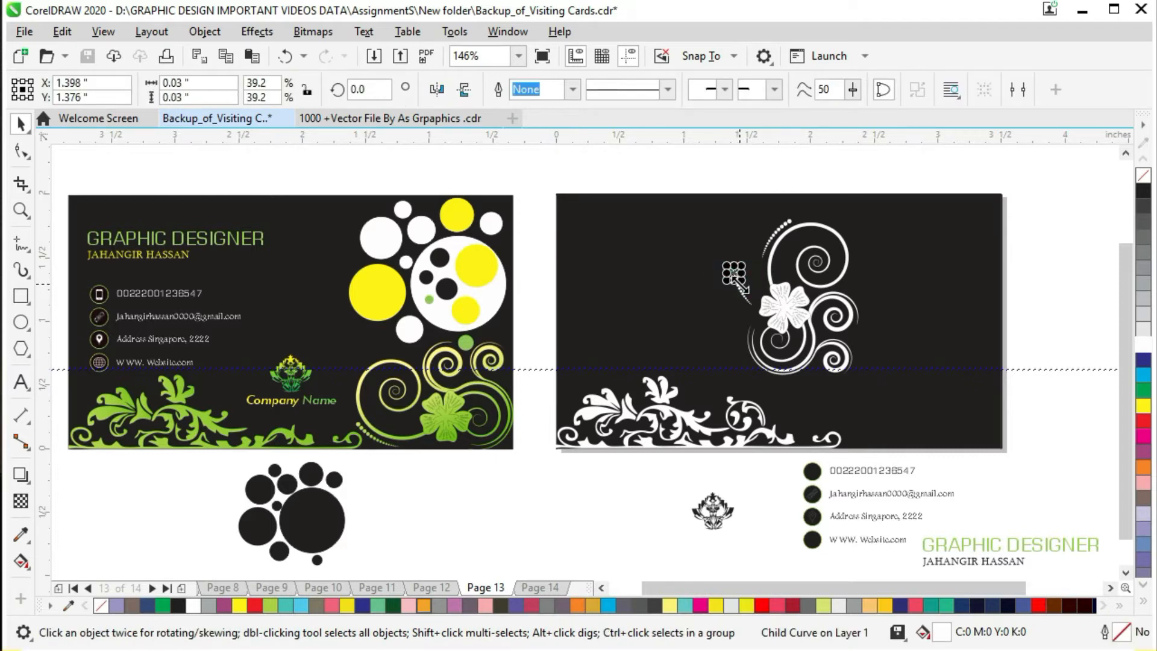
pyautogui.press('Delete')
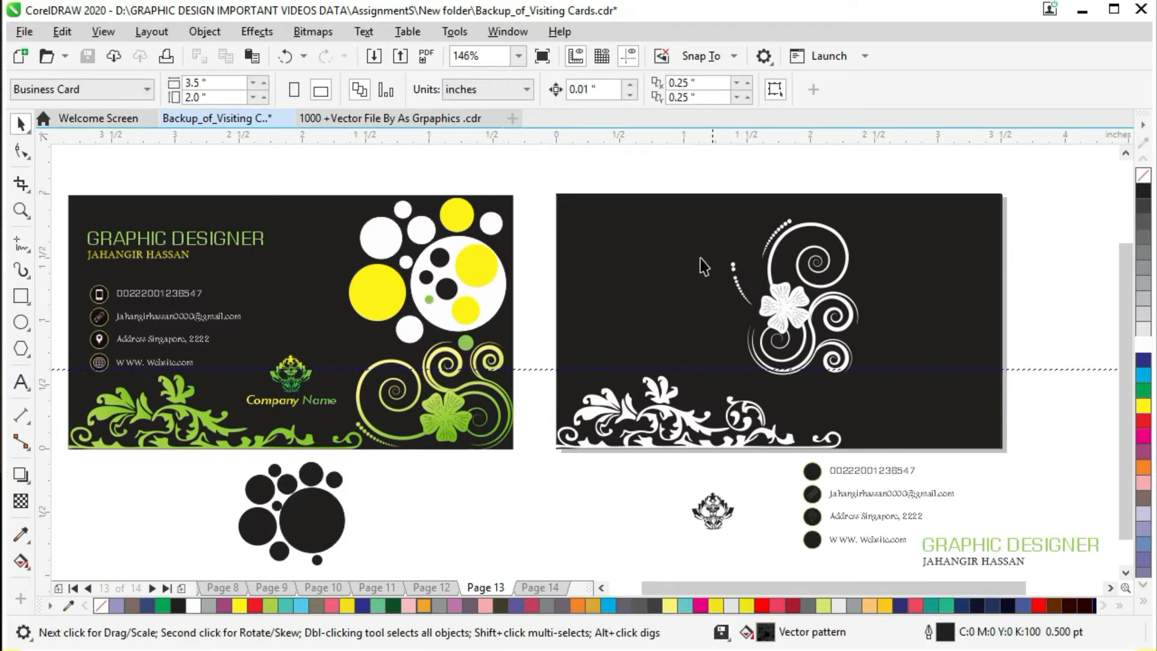
pyautogui.keyDown('ctrl'); pyautogui.click(737, 288); pyautogui.keyUp('ctrl')
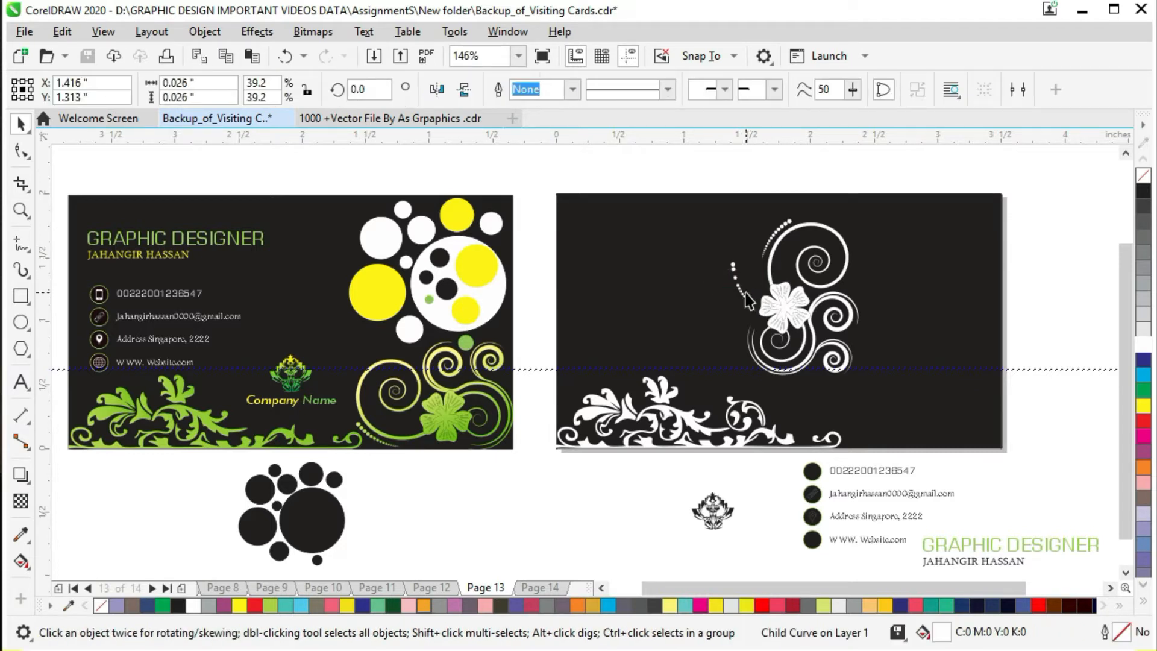
pyautogui.press('Delete')
pyautogui.keyDown('ctrl'); pyautogui.click(743, 297); pyautogui.keyUp('ctrl')
pyautogui.press('Delete')
pyautogui.keyDown('ctrl'); pyautogui.click(745, 299); pyautogui.keyUp('ctrl')
pyautogui.press('Delete')
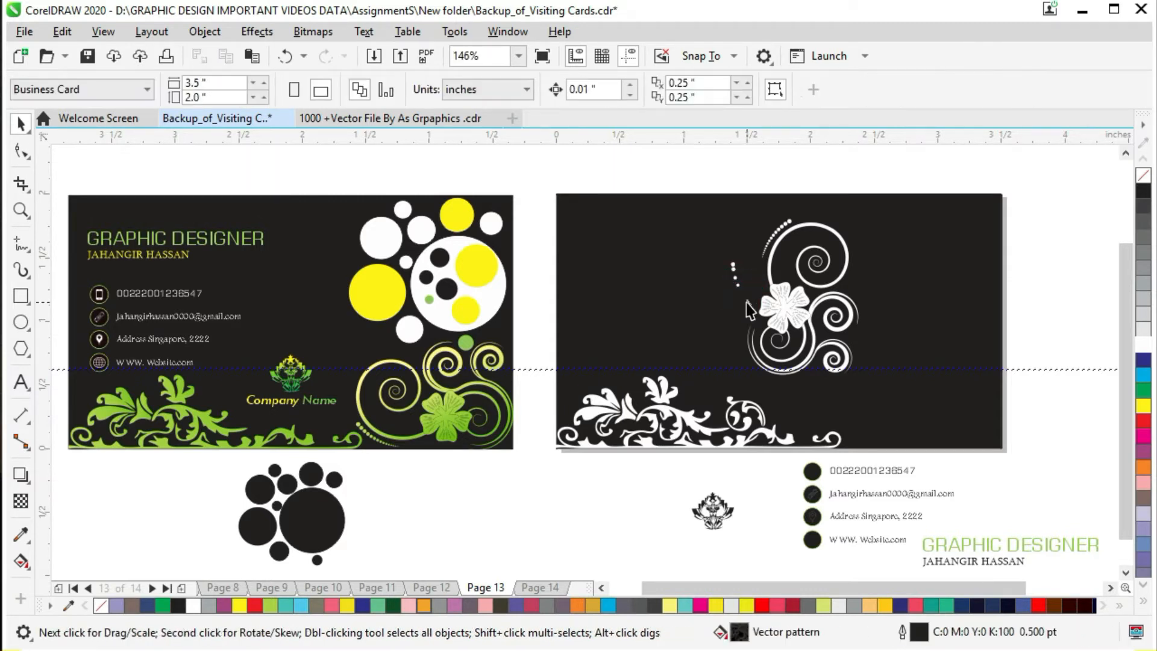
pyautogui.click(746, 298)
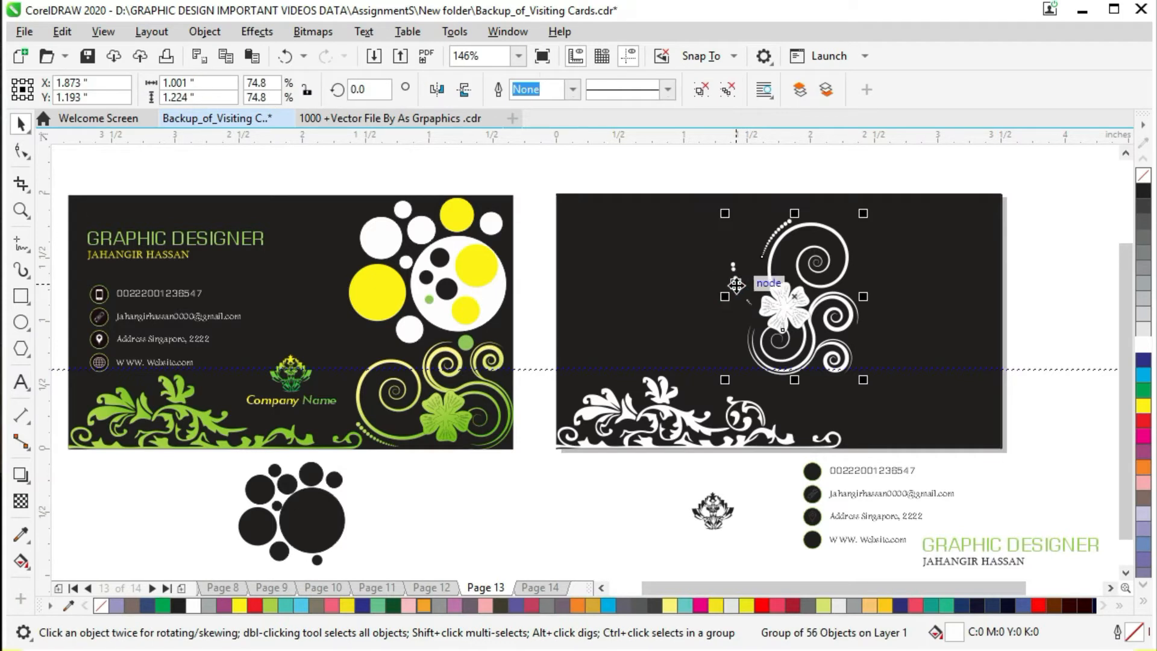
pyautogui.keyDown('ctrl'); pyautogui.click(743, 293); pyautogui.keyUp('ctrl')
pyautogui.press('Delete')
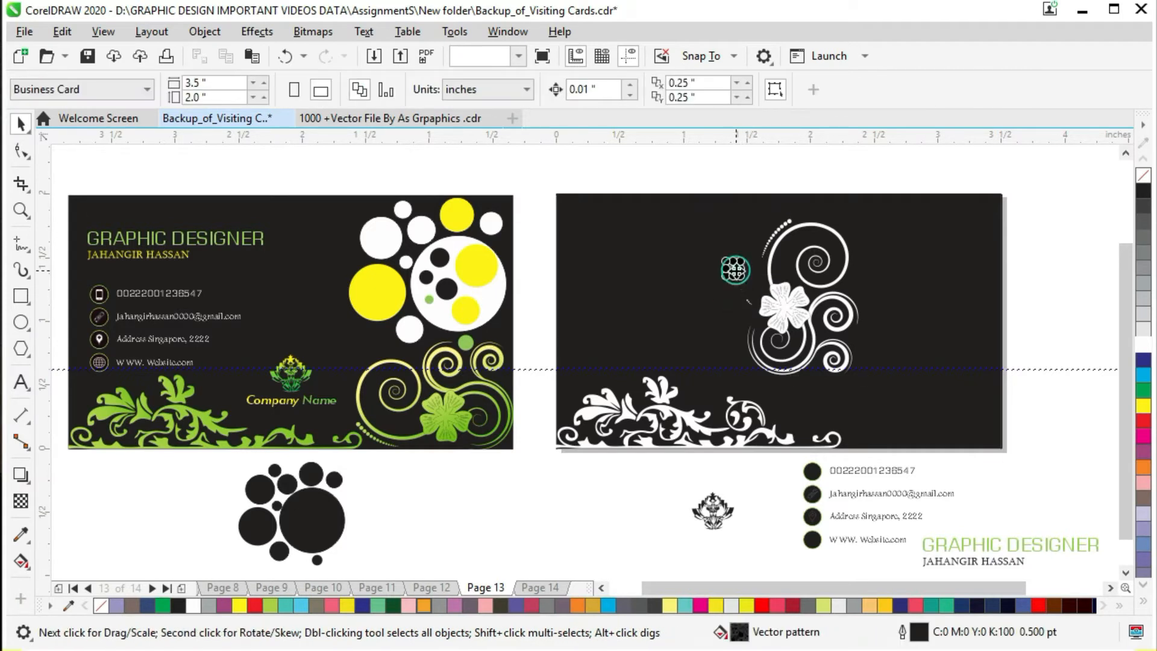
# - Remove the top dots of that trail while keeping the card's black background rectangle, undoing its accidental deletion
pyautogui.keyDown('ctrl'); pyautogui.click(734, 263); pyautogui.keyUp('ctrl')
pyautogui.press('Delete')
pyautogui.click(736, 284)
pyautogui.press('Delete')
pyautogui.hotkey('ctrl', 'z')
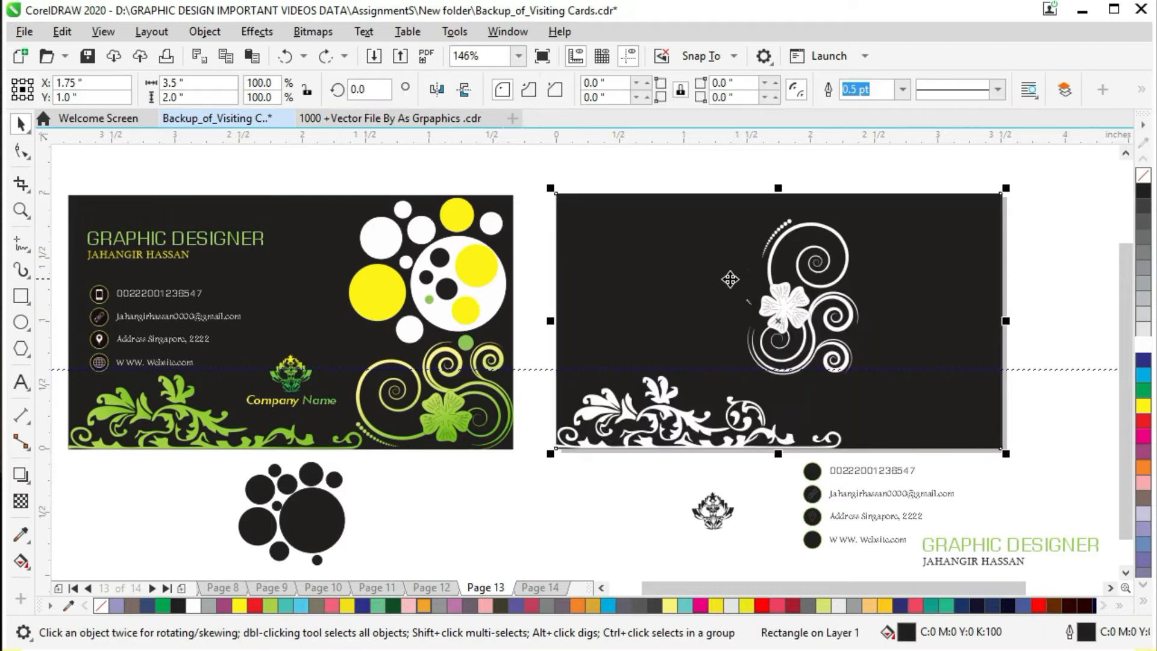
pyautogui.hotkey('ctrl', 'z')
pyautogui.press('Delete')
# - Delete the last tiny dots next to the clover's left petal
pyautogui.scroll(5, 748, 297)
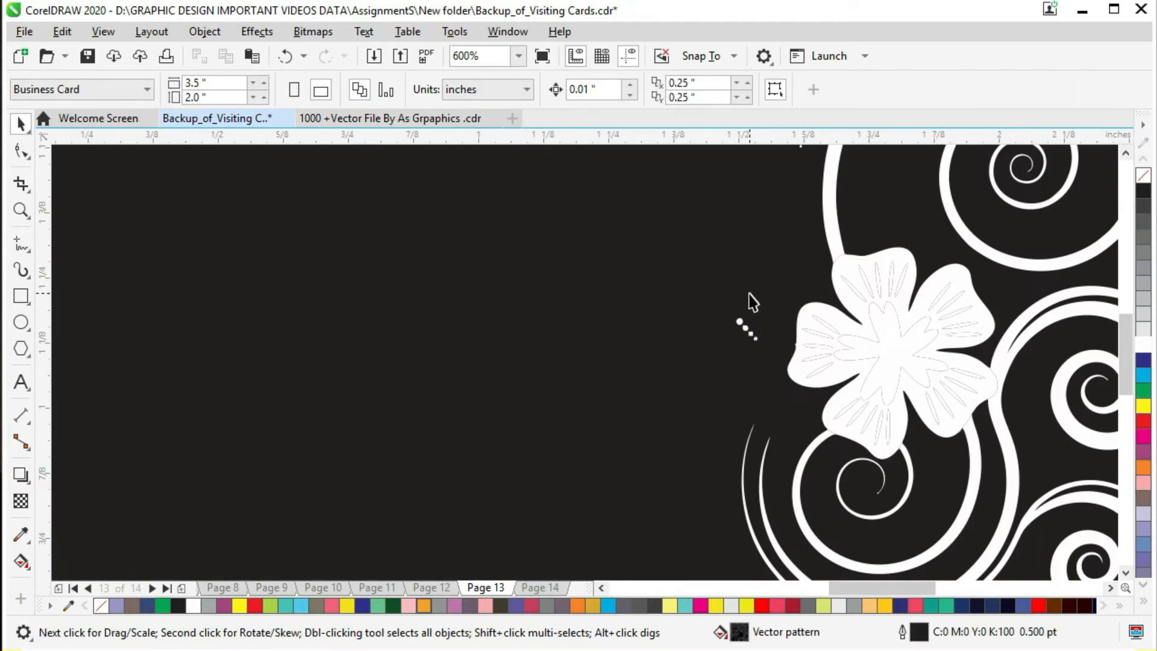
pyautogui.click(744, 326)
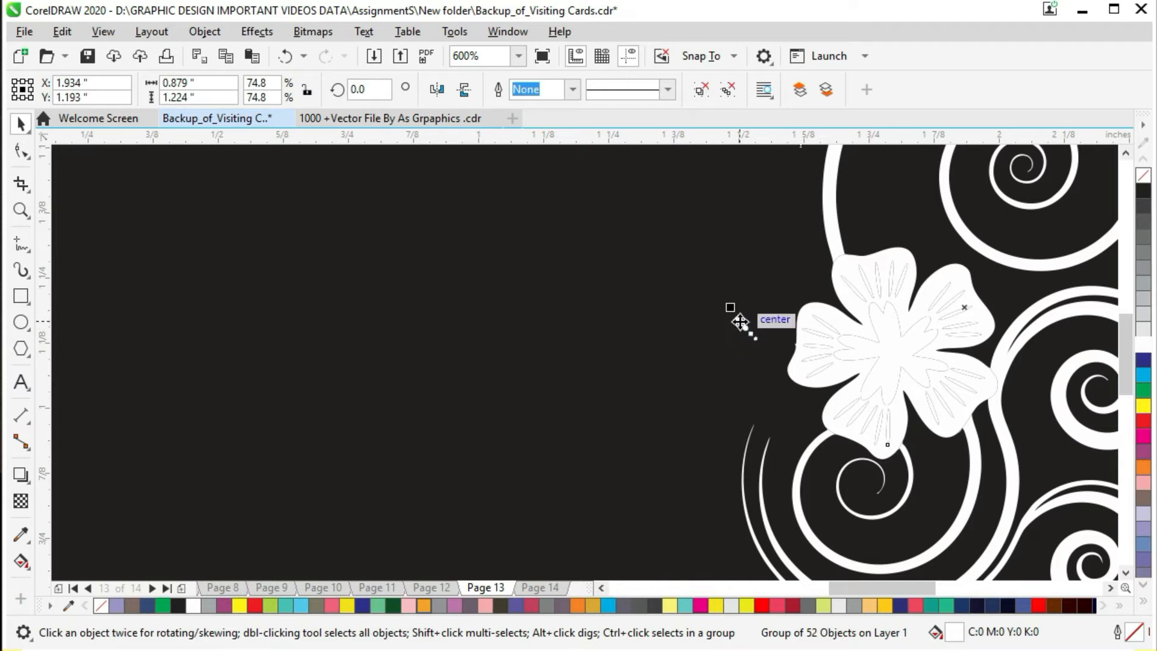
pyautogui.keyDown('ctrl'); pyautogui.click(745, 330); pyautogui.keyUp('ctrl')
pyautogui.click(749, 331)
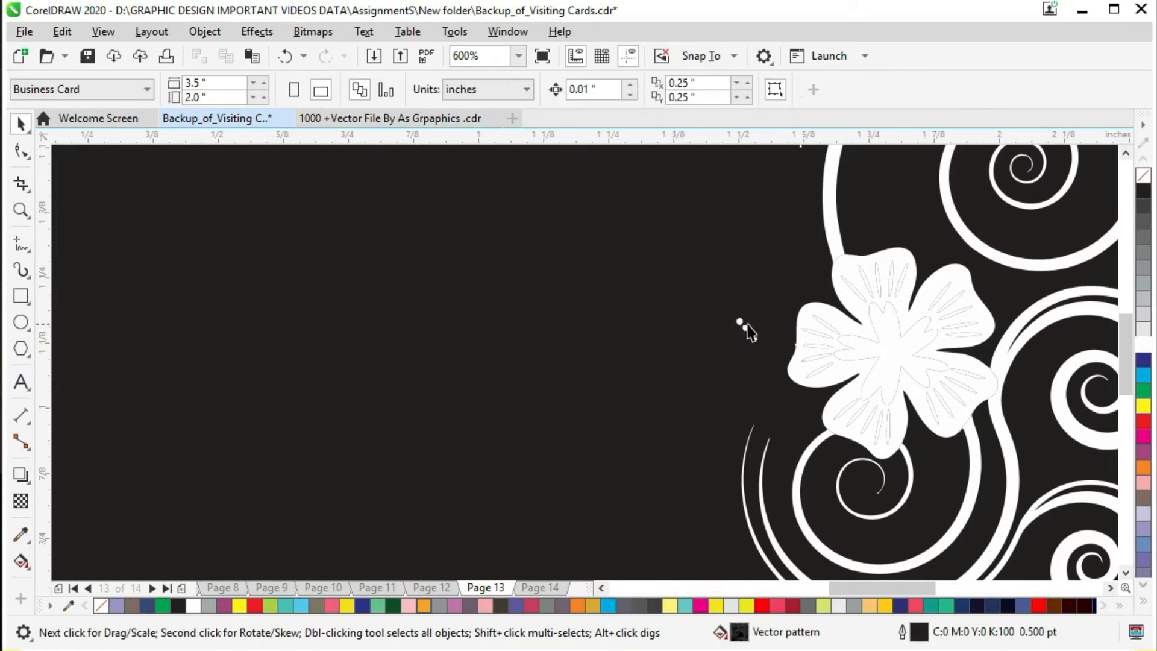
pyautogui.keyDown('ctrl'); pyautogui.click(744, 331); pyautogui.keyUp('ctrl')
pyautogui.click(740, 322)
pyautogui.keyDown('ctrl'); pyautogui.click(740, 321); pyautogui.keyUp('ctrl')
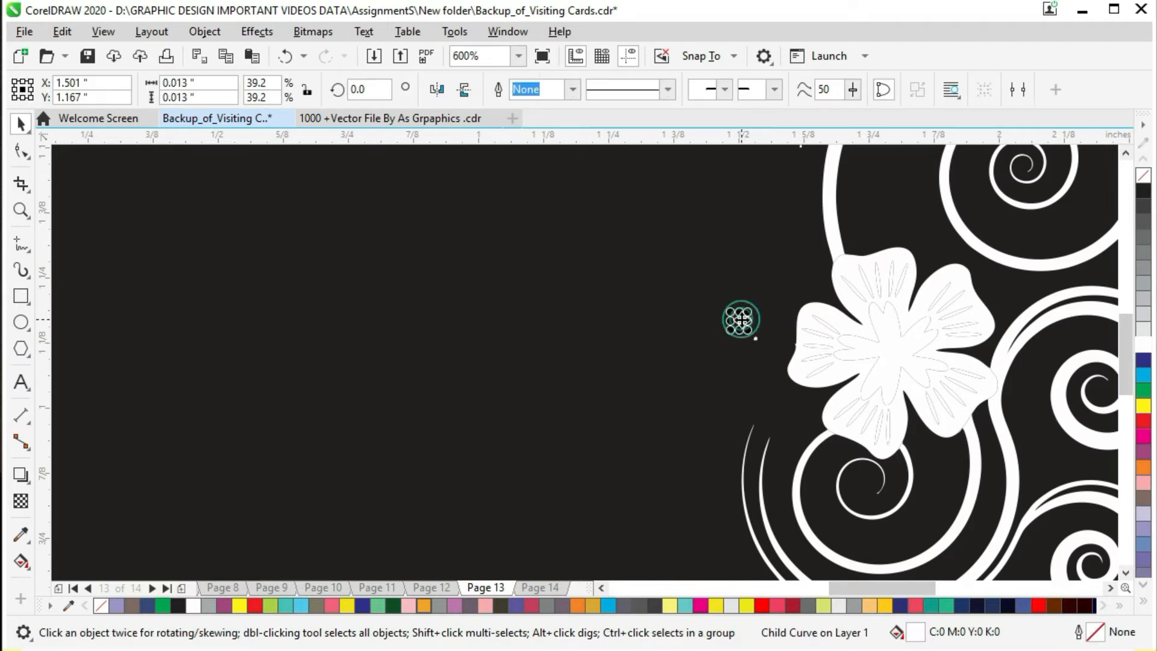
pyautogui.click(757, 343)
pyautogui.keyDown('ctrl'); pyautogui.click(754, 339); pyautogui.keyUp('ctrl')
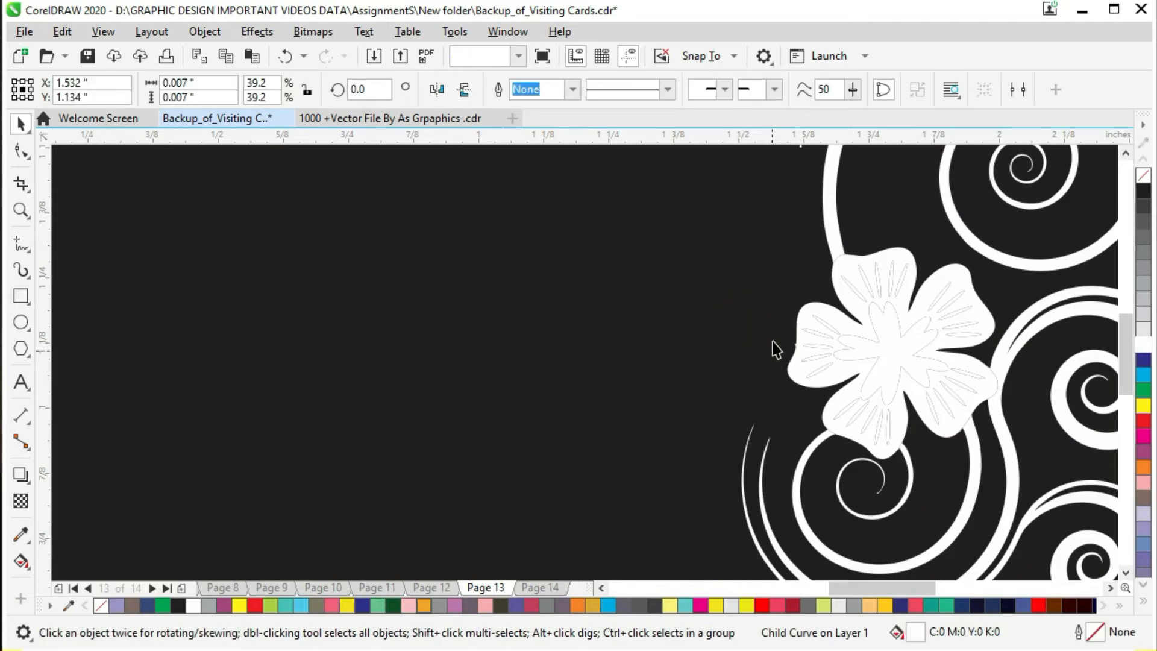
pyautogui.scroll(-4, 776, 350)
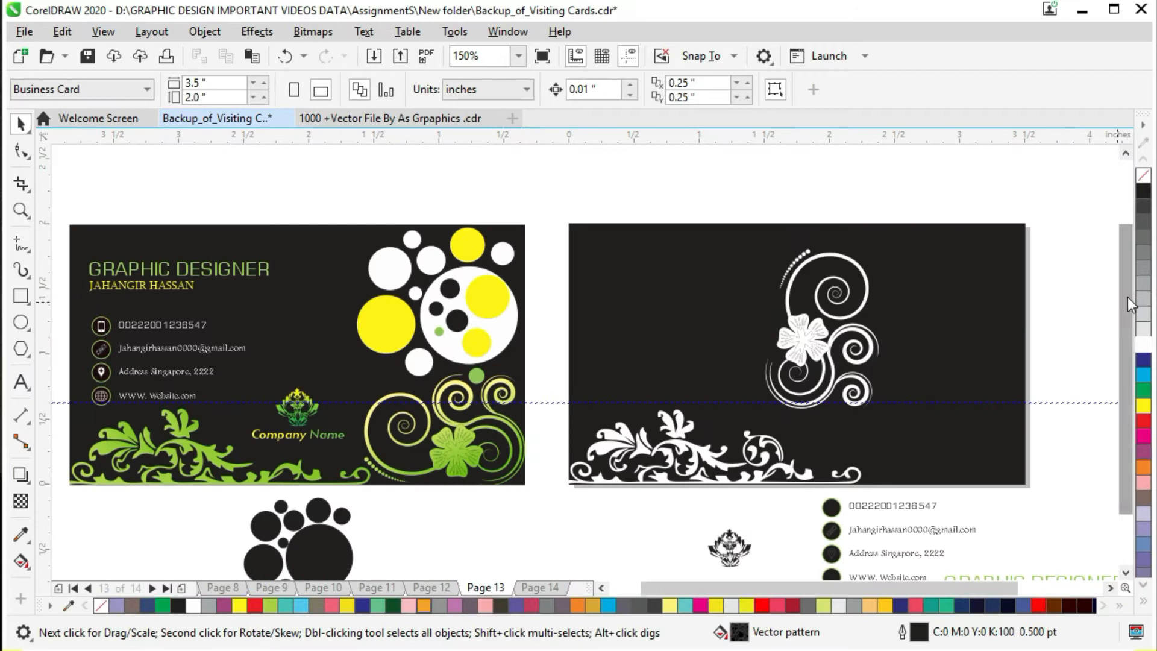
pyautogui.scroll(-1, 1127, 287)
pyautogui.click(654, 524)
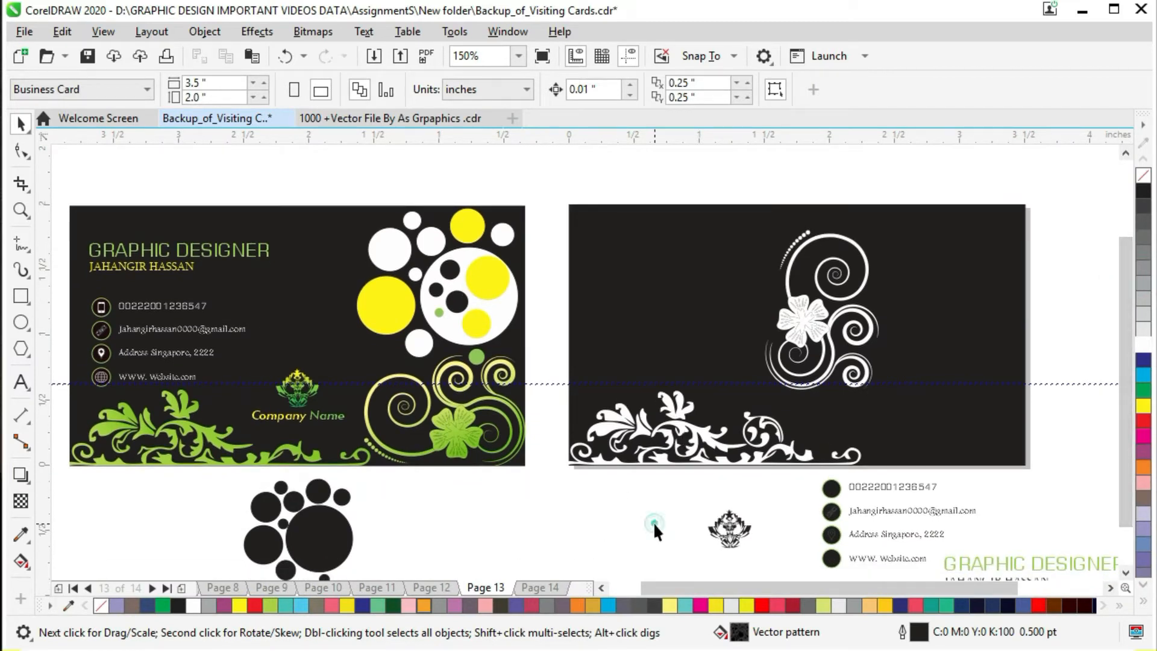
# - Rotate the clover ornament 90 degrees and move it to the card's lower-right corner
pyautogui.click(802, 319)
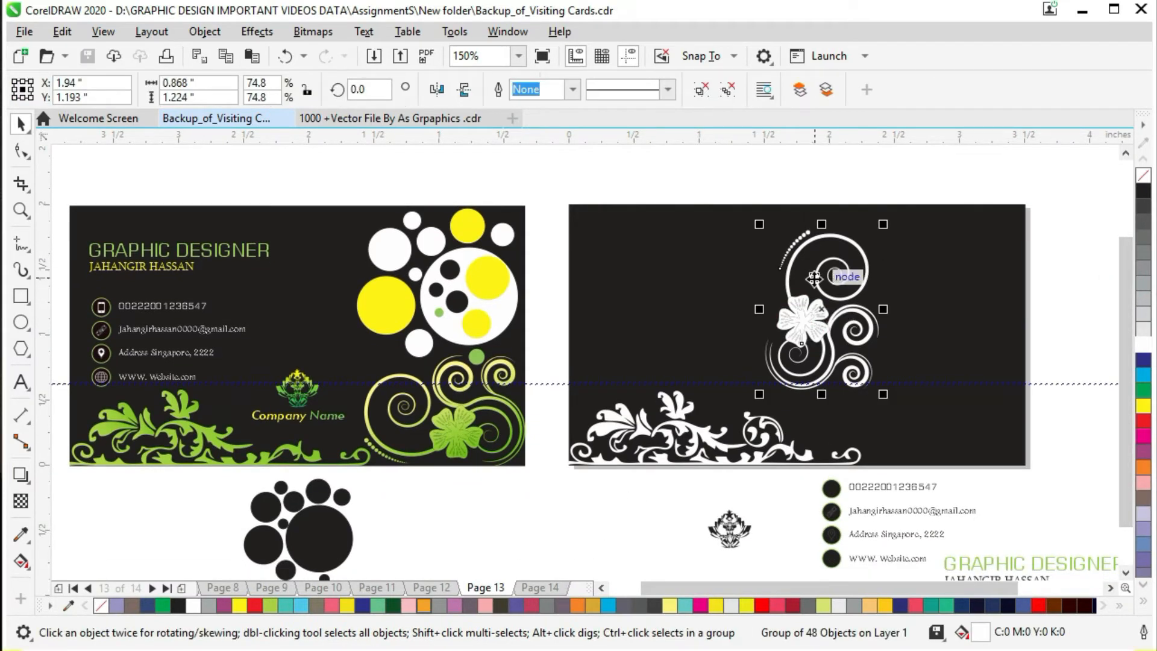
pyautogui.write('90')
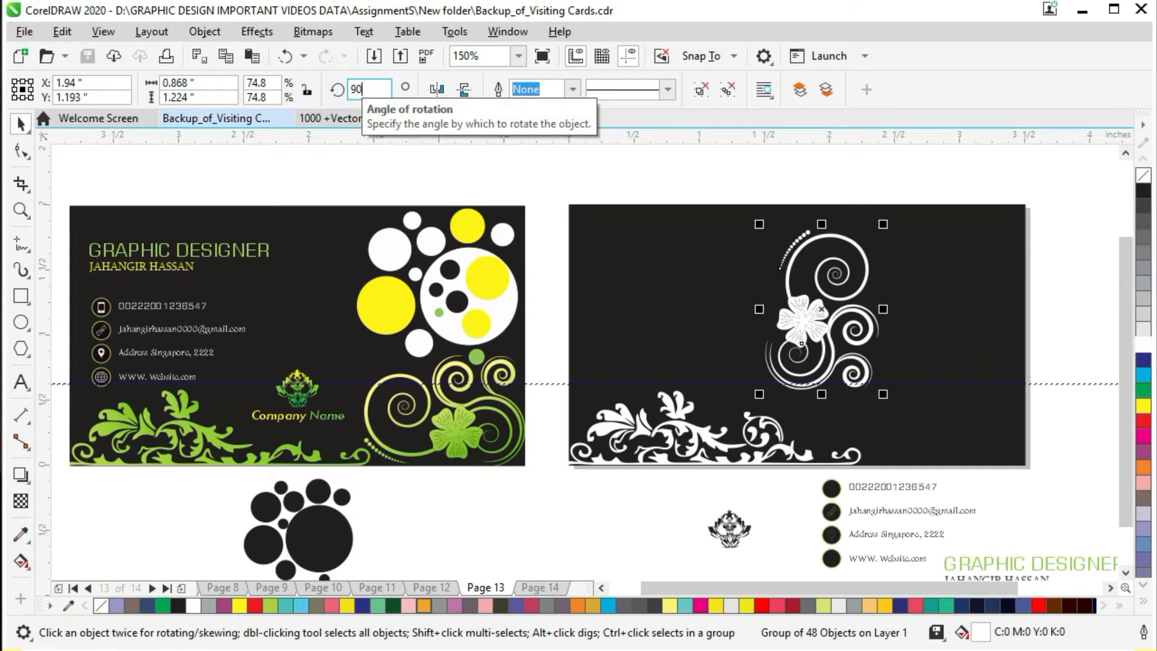
pyautogui.press('Return')
pyautogui.moveTo(806, 342); pyautogui.dragTo(931, 434)
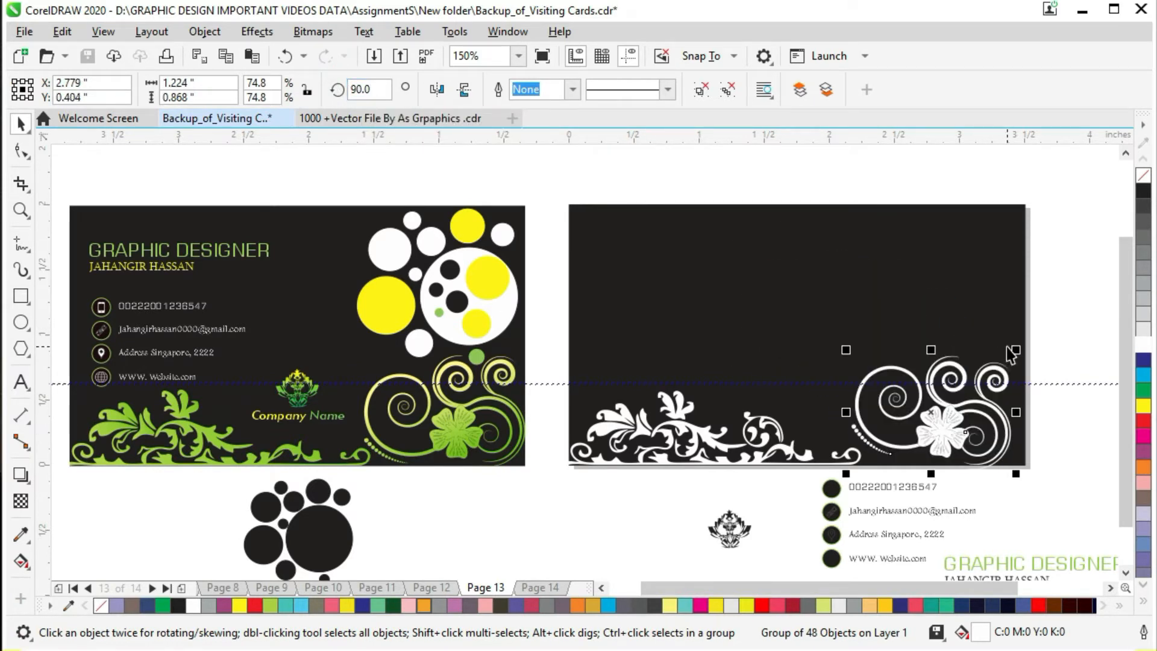
# - Add a horizontal guideline at 0.84 in, enlarge the clover ornament to about 1.28 × 0.91 in in the card's corner, and save the file
pyautogui.moveTo(854, 144); pyautogui.dragTo(889, 354)
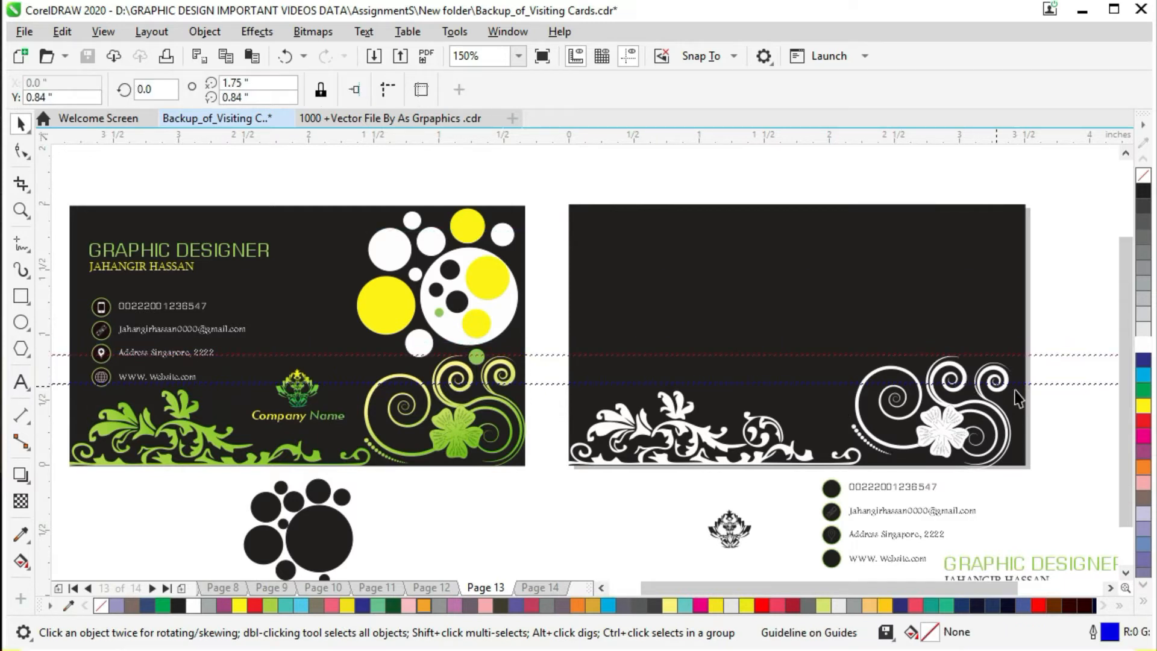
pyautogui.click(1014, 438)
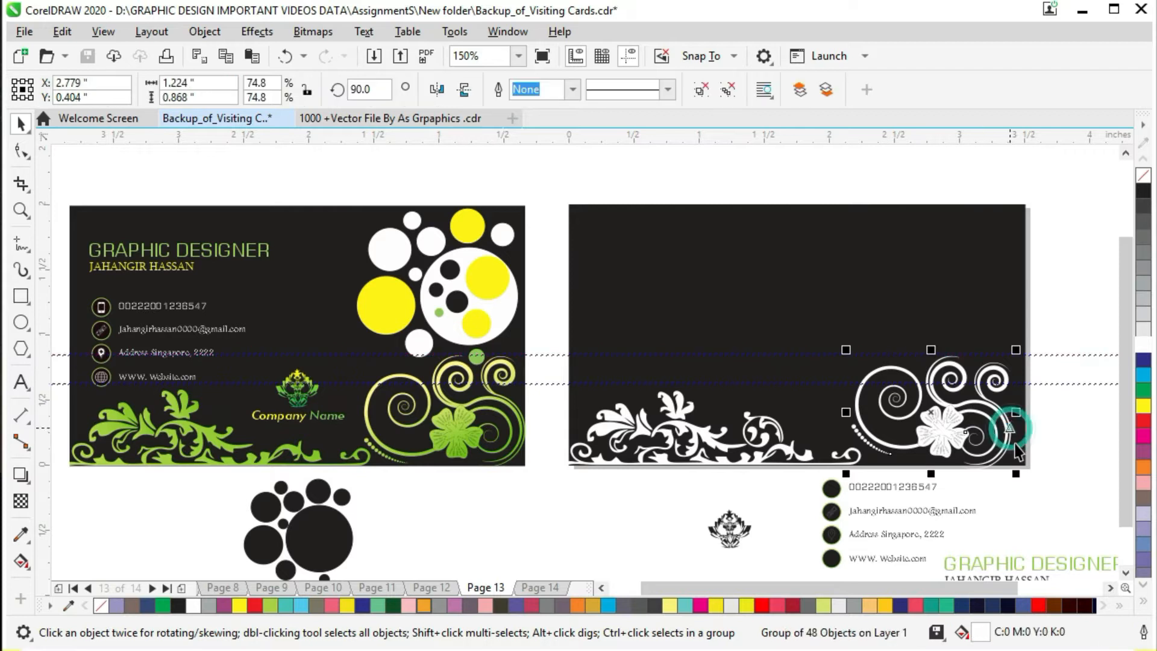
pyautogui.moveTo(1028, 472); pyautogui.dragTo(1014, 451)
pyautogui.hotkey('ctrl', 's')
pyautogui.click(961, 511)
pyautogui.click(1036, 493)
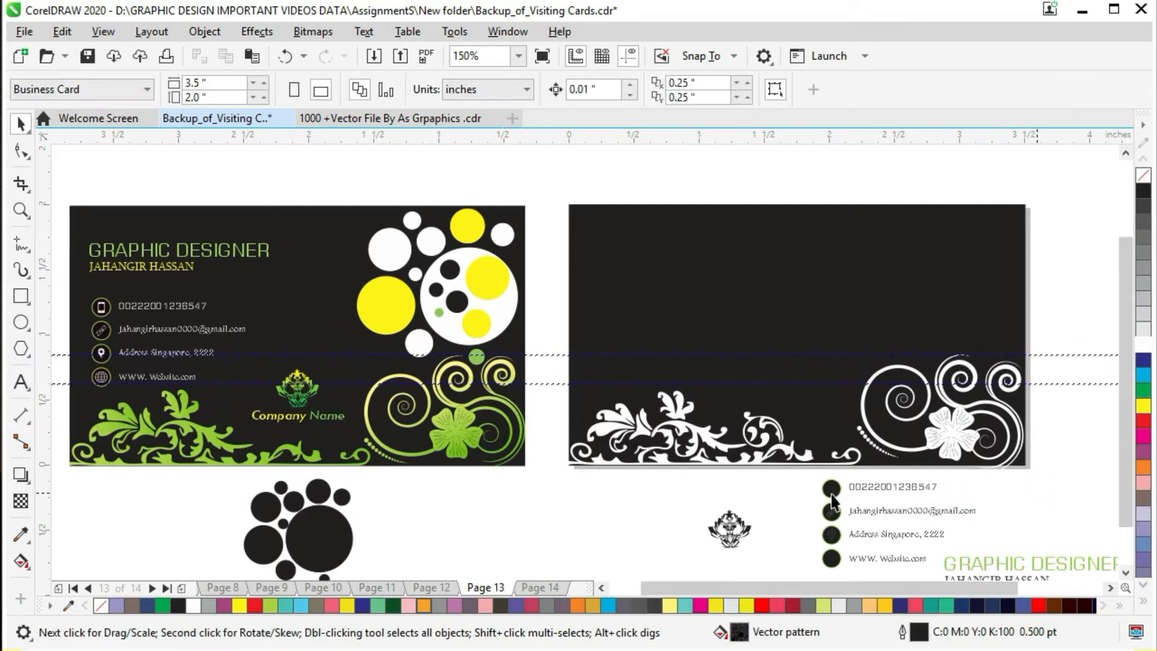
pyautogui.hotkey('ctrl', 's')
# - Fill the white leafy ornament along the card's lower edge with light green
pyautogui.click(22, 561)
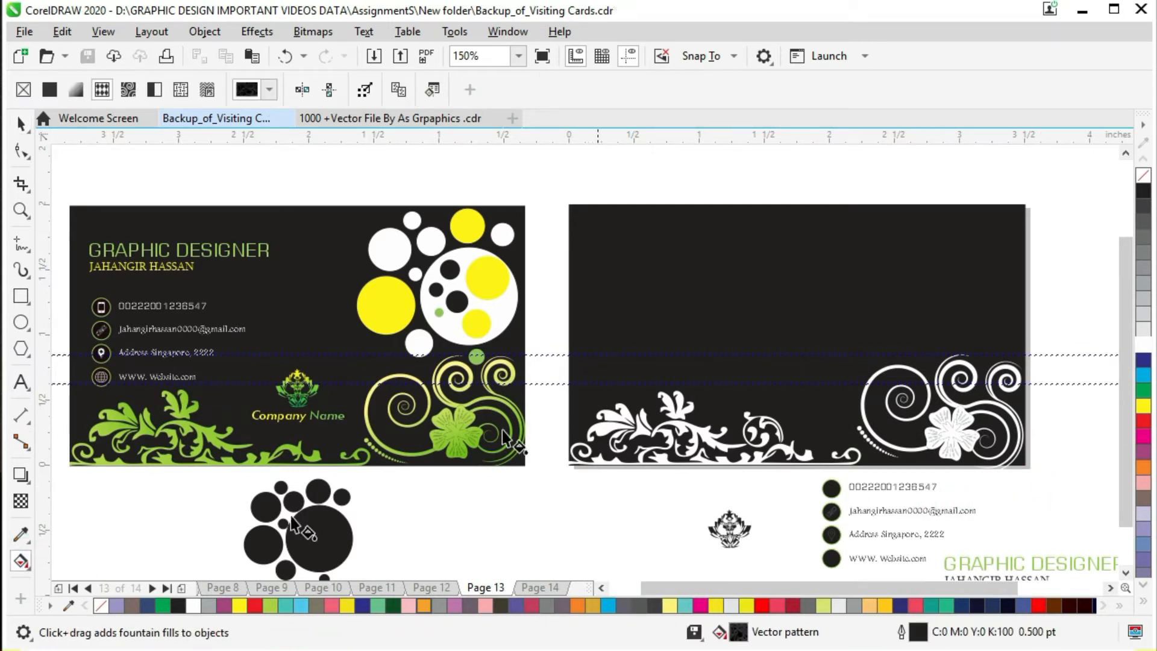
pyautogui.click(616, 432)
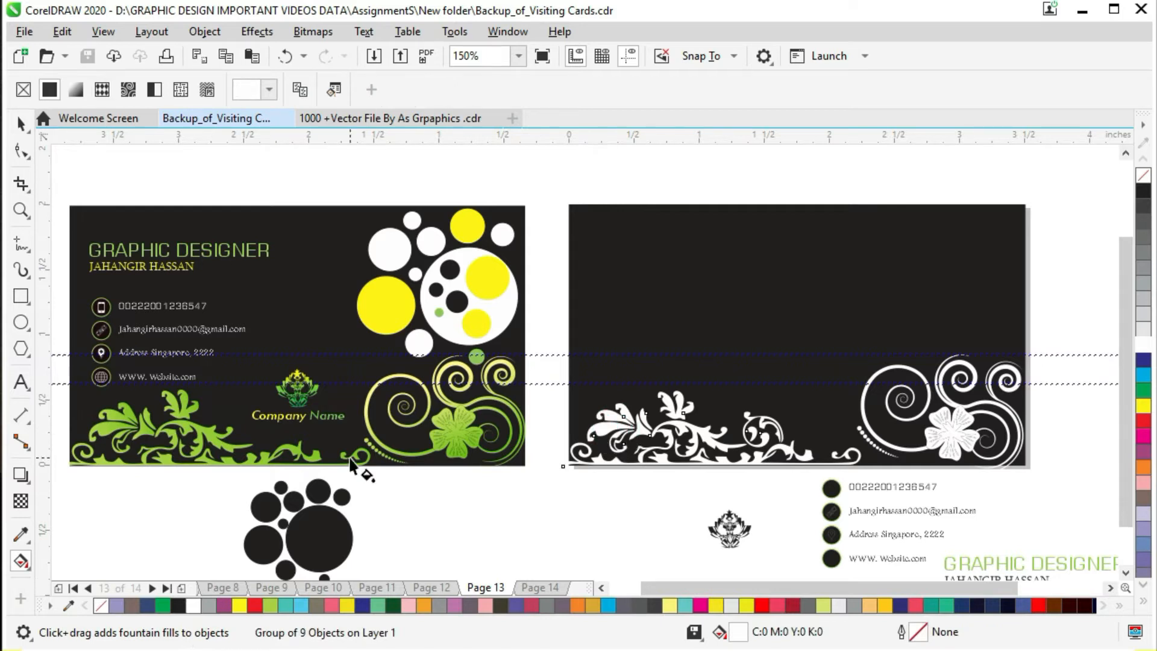
pyautogui.click(21, 124)
pyautogui.click(691, 423)
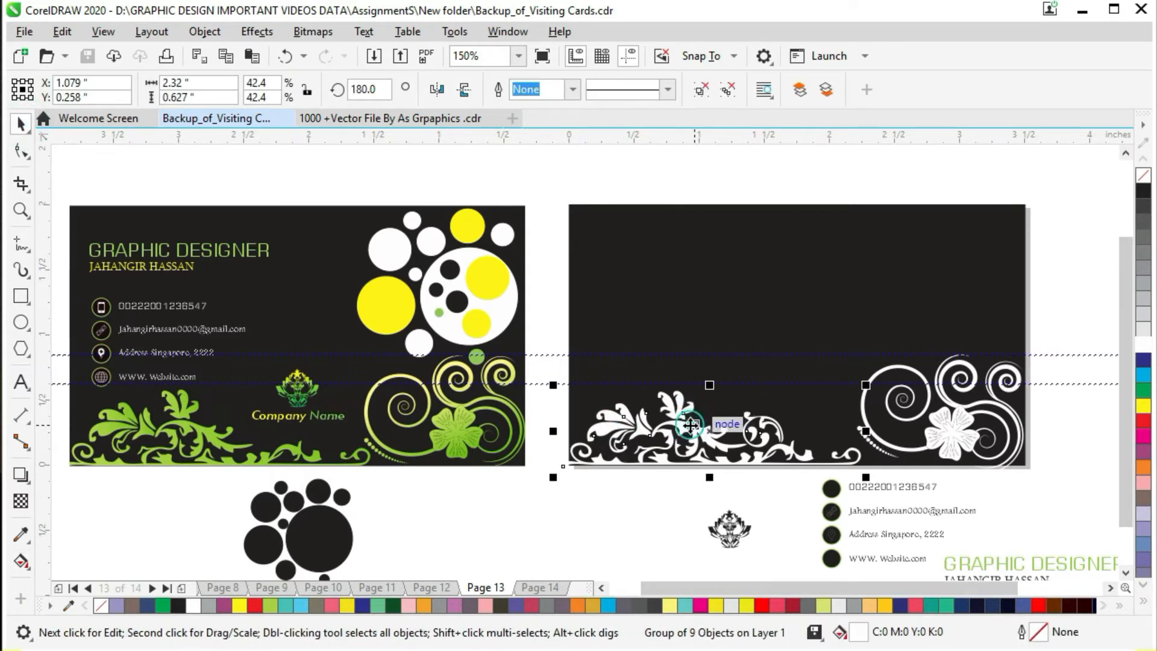
pyautogui.click(269, 606)
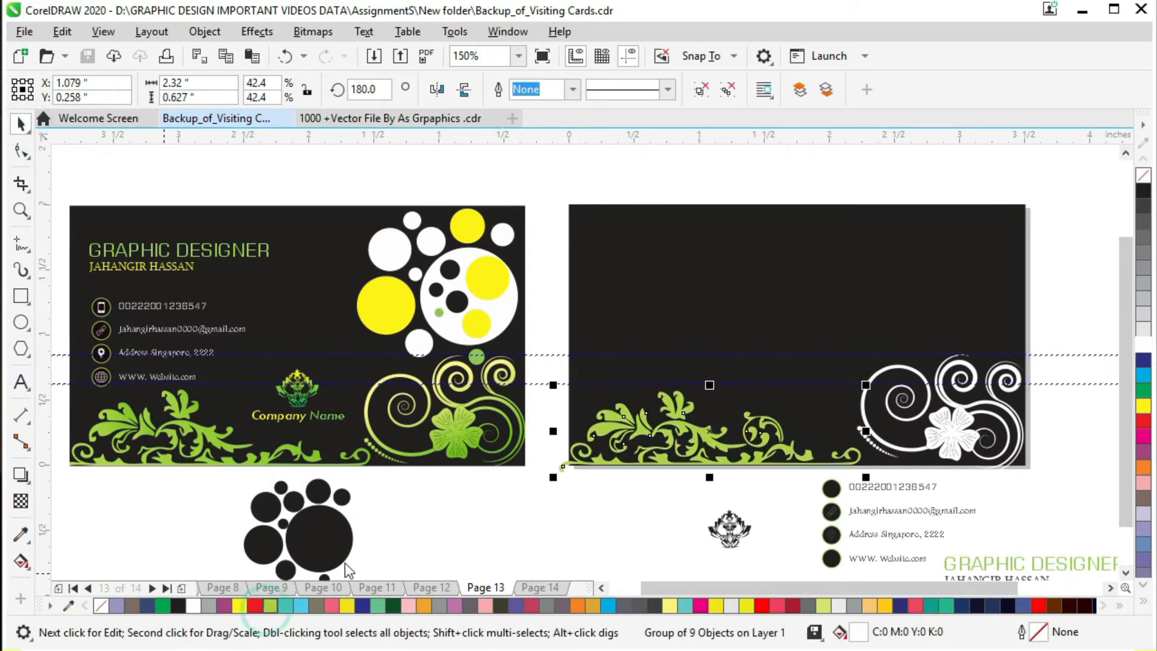
pyautogui.click(573, 529)
# - Try to apply a fountain fill to the white clover ornament, running upward from the clover to the middle spiral
pyautogui.click(21, 562)
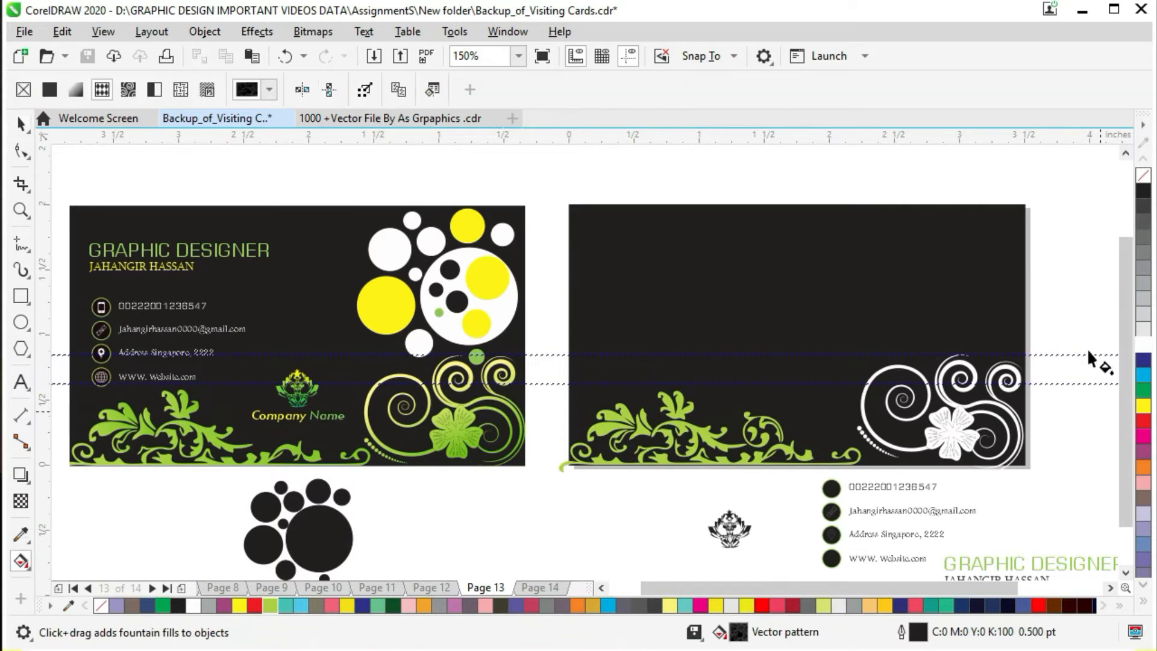
pyautogui.click(453, 447)
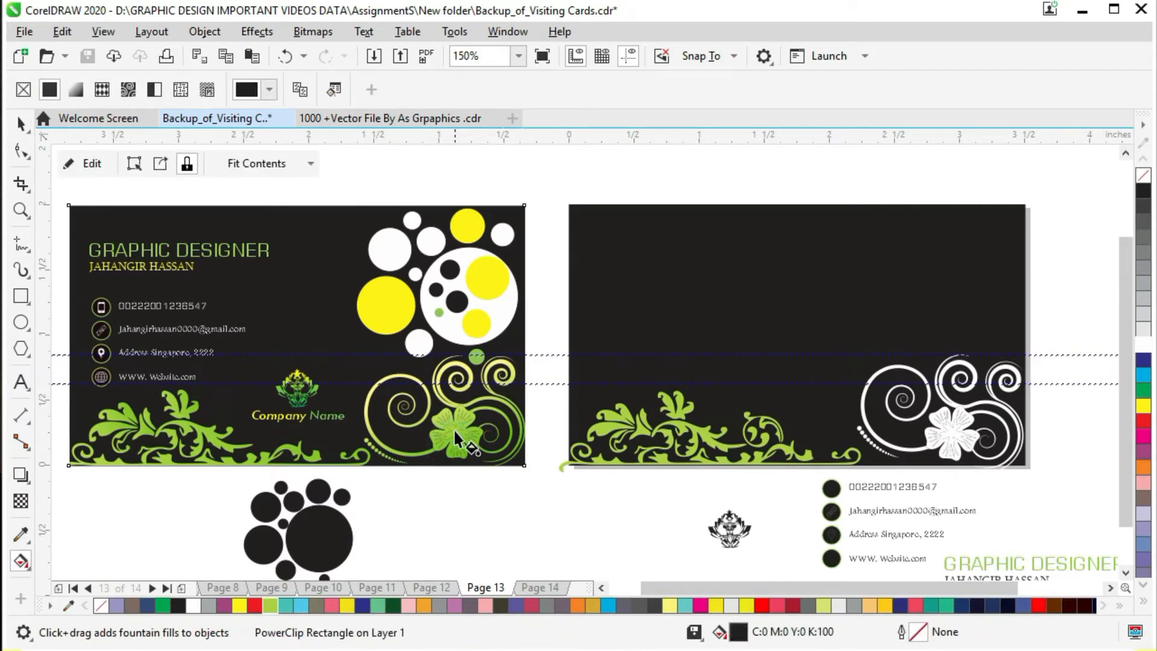
pyautogui.moveTo(945, 428); pyautogui.dragTo(969, 355)
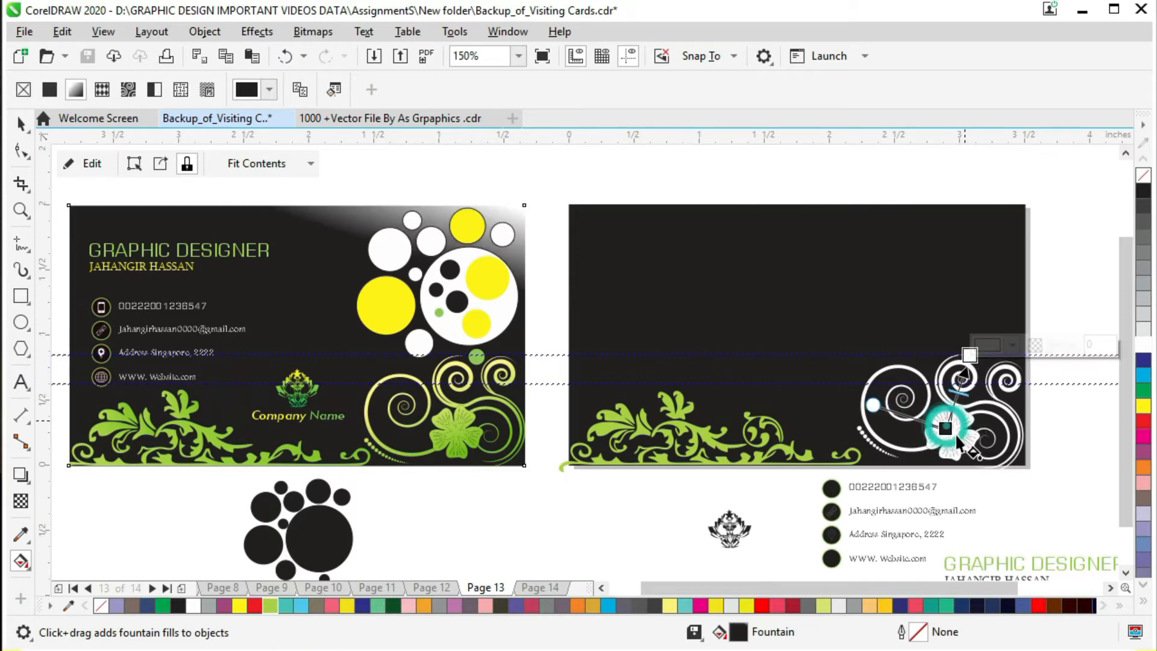
pyautogui.moveTo(946, 429)
pyautogui.mouseDown()
pyautogui.moveTo(975, 436)
pyautogui.moveTo(963, 438)
pyautogui.mouseUp()
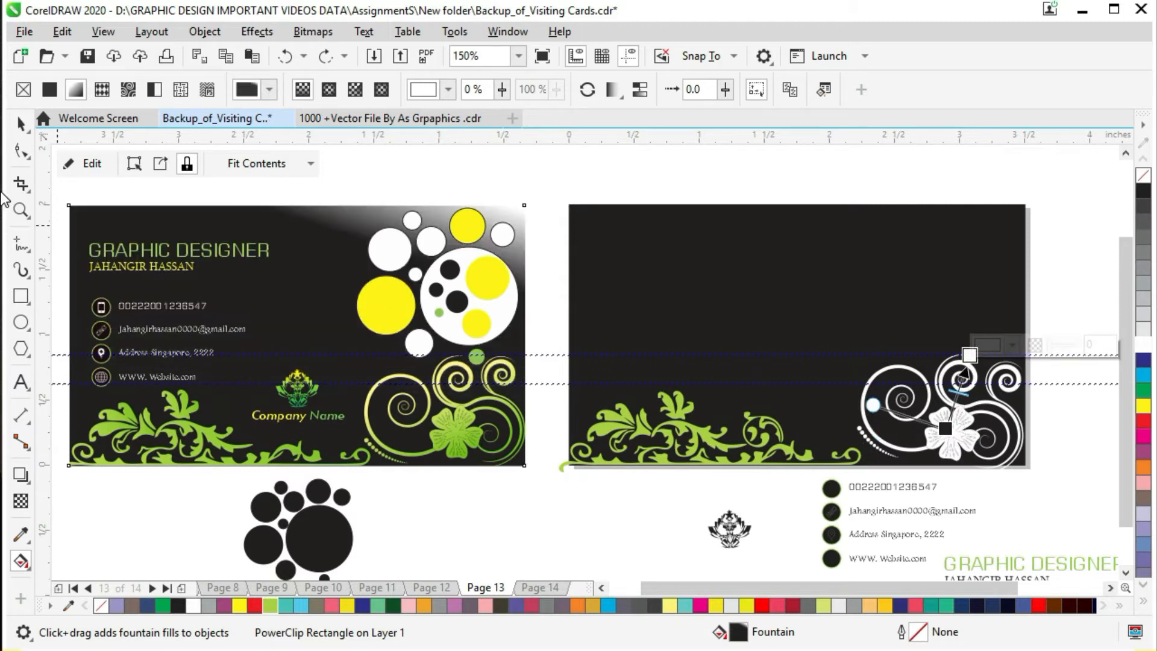
# - Apply a fountain fill to the white clover ornament, running upward from the clover to above the middle spiral
pyautogui.click(21, 124)
pyautogui.click(998, 449)
pyautogui.click(951, 440)
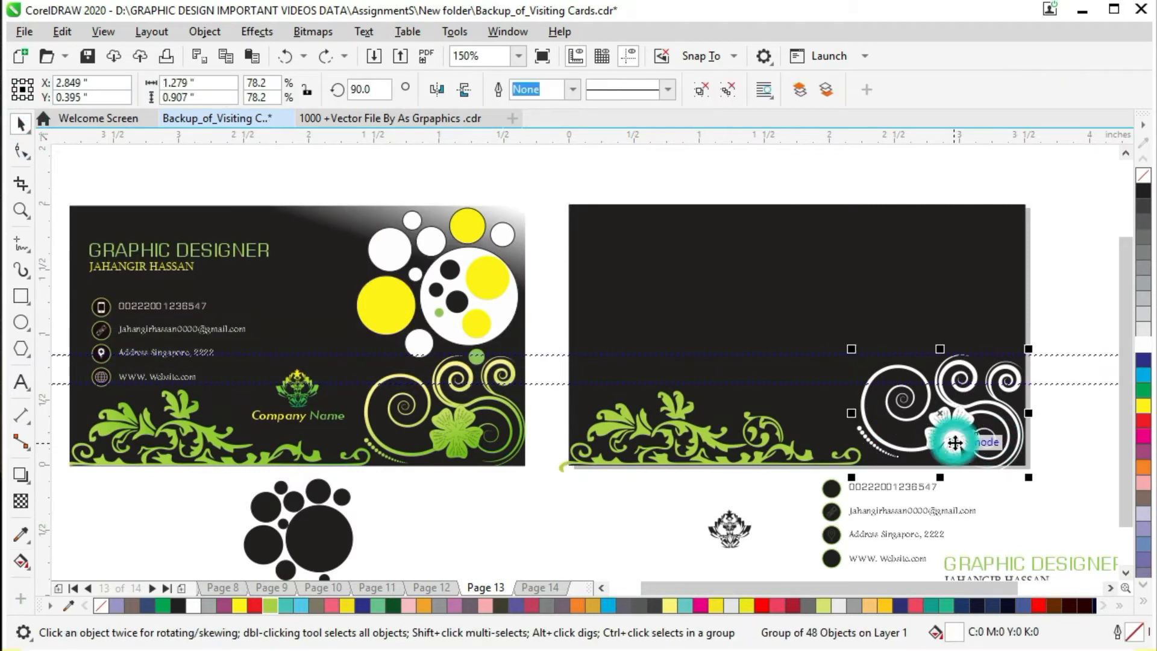
pyautogui.click(22, 559)
pyautogui.moveTo(947, 449); pyautogui.dragTo(969, 354)
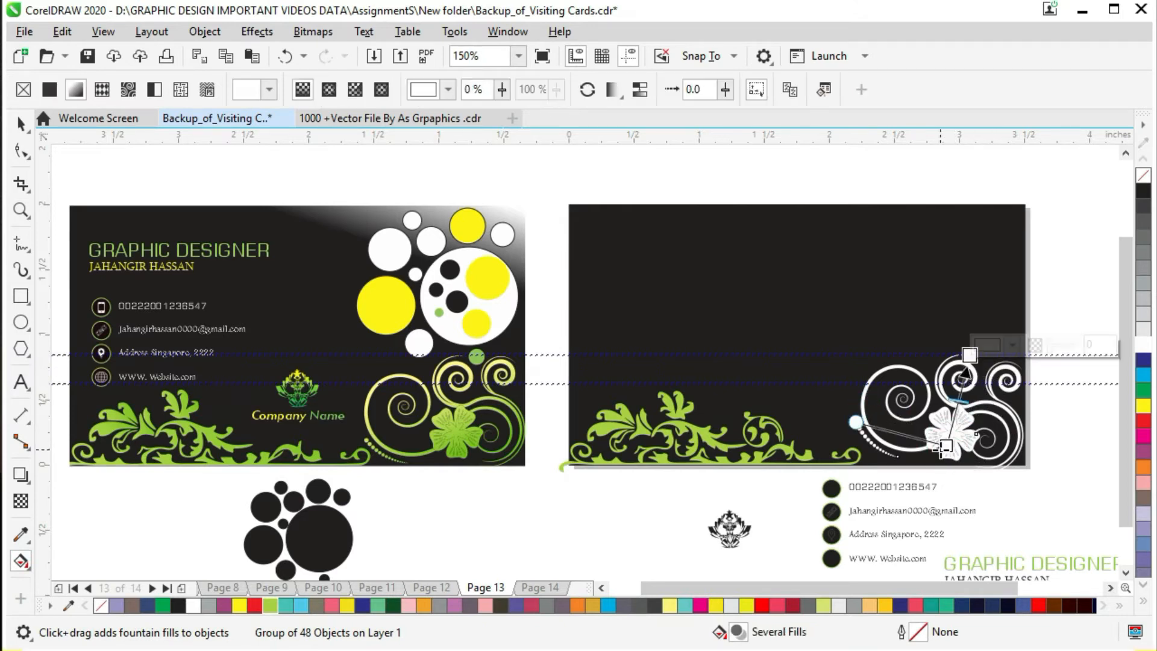
# - Set the fountain fill's start colour at the clover to light green (C 40, M 0, Y 100, K 0), sampled from the palette
pyautogui.click(944, 447)
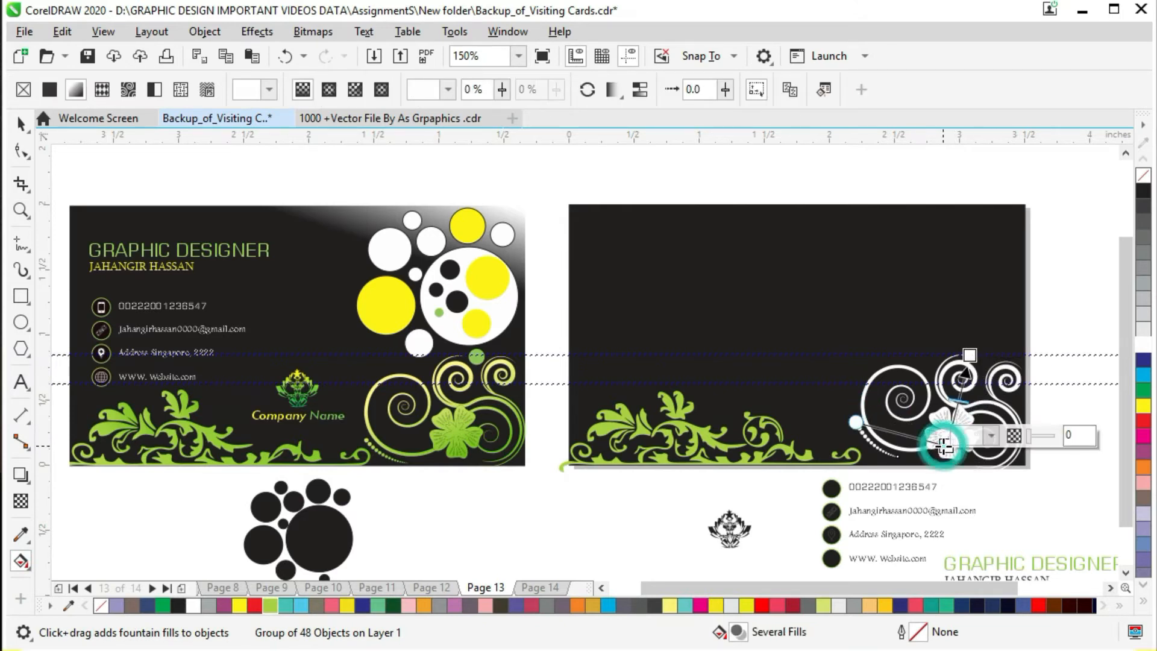
pyautogui.click(991, 435)
pyautogui.click(994, 473)
pyautogui.click(1054, 582)
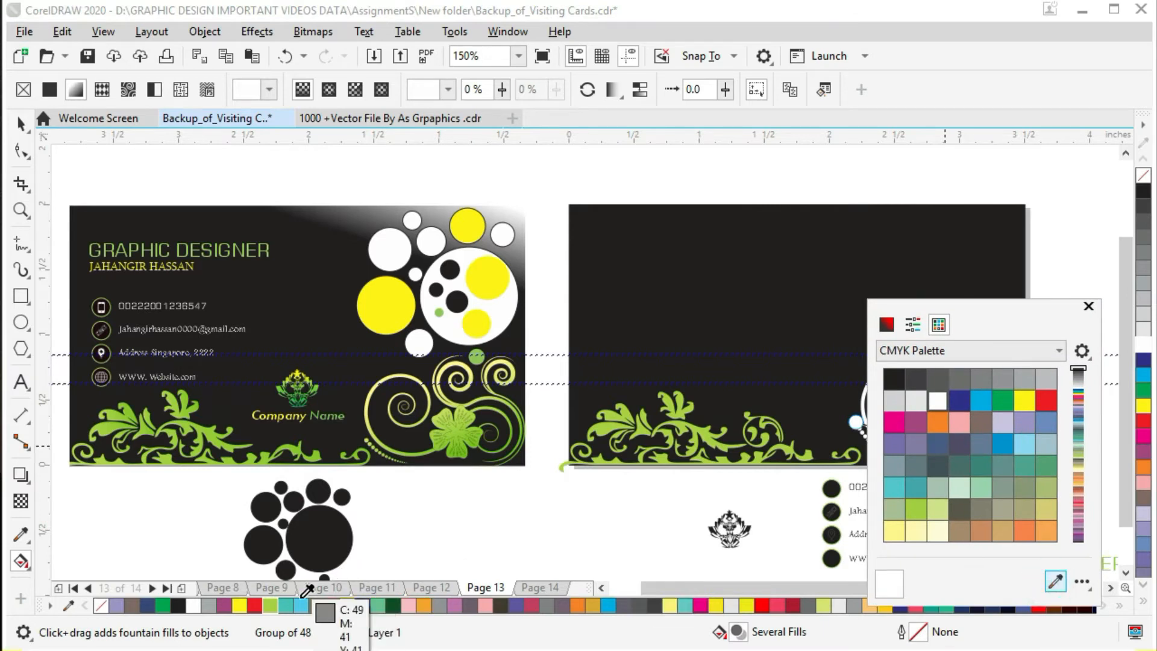
pyautogui.click(270, 605)
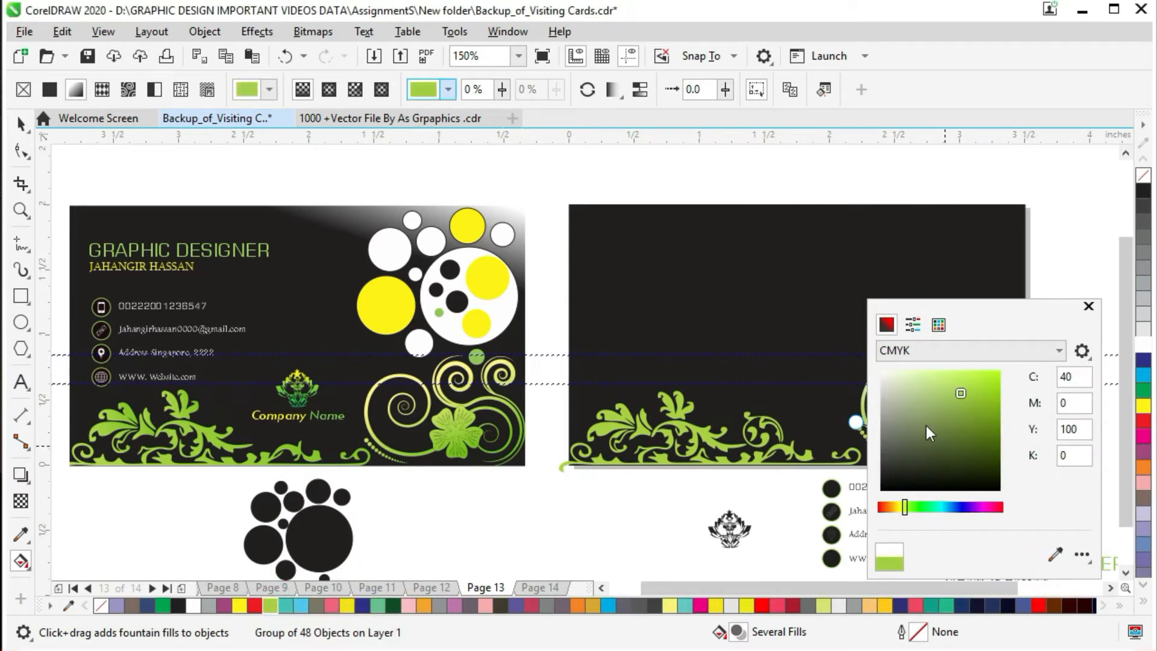
pyautogui.click(1088, 306)
# - Set the fountain fill's end colour above the middle spiral to yellow sampled from the palette
pyautogui.click(968, 356)
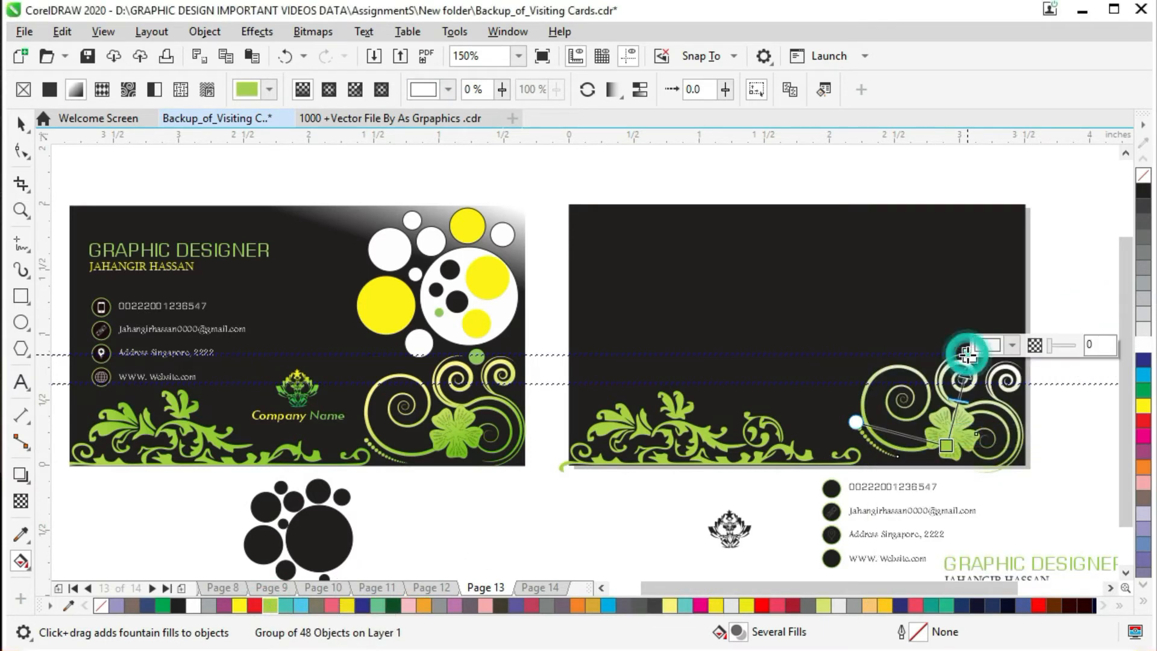
pyautogui.click(1006, 347)
pyautogui.click(1111, 611)
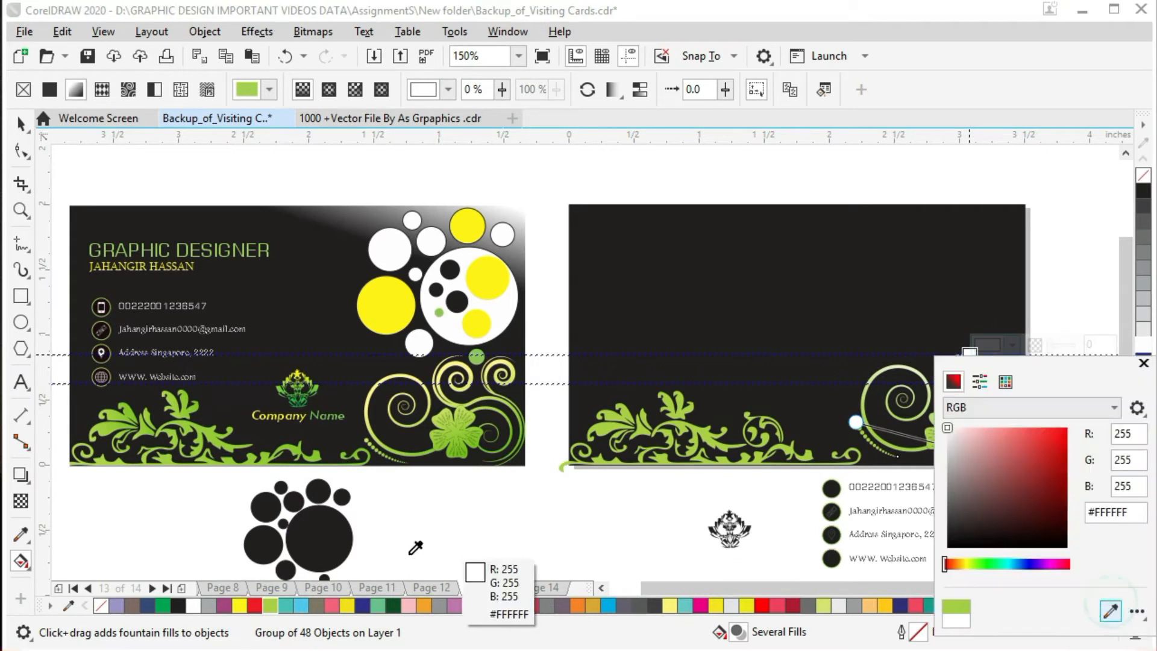
pyautogui.click(240, 605)
pyautogui.click(1143, 363)
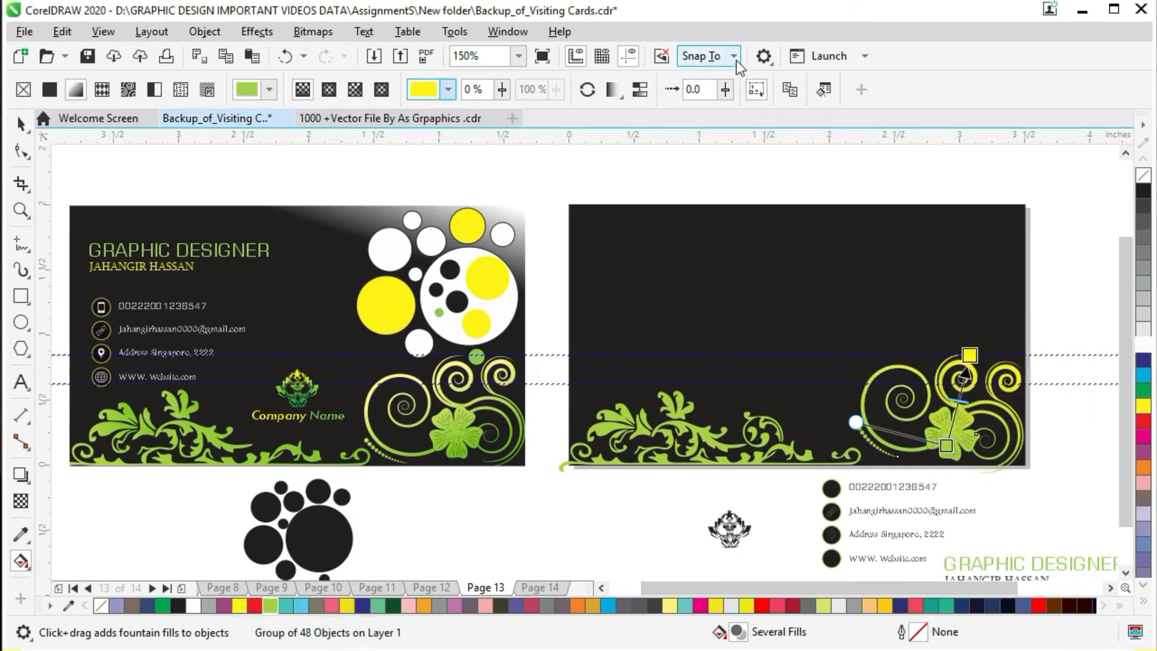
# - Tilt the clover ornament's fountain fill so its yellow end lies just above the large left spiral
pyautogui.click(969, 355)
pyautogui.moveTo(969, 355); pyautogui.dragTo(911, 350)
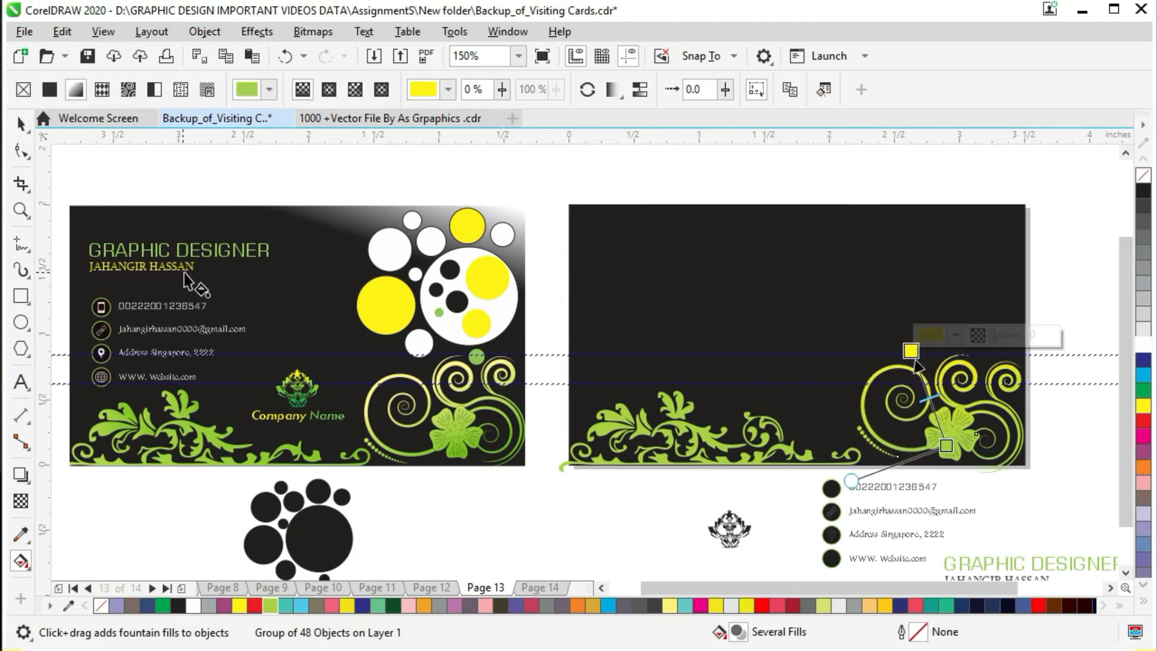
pyautogui.click(21, 125)
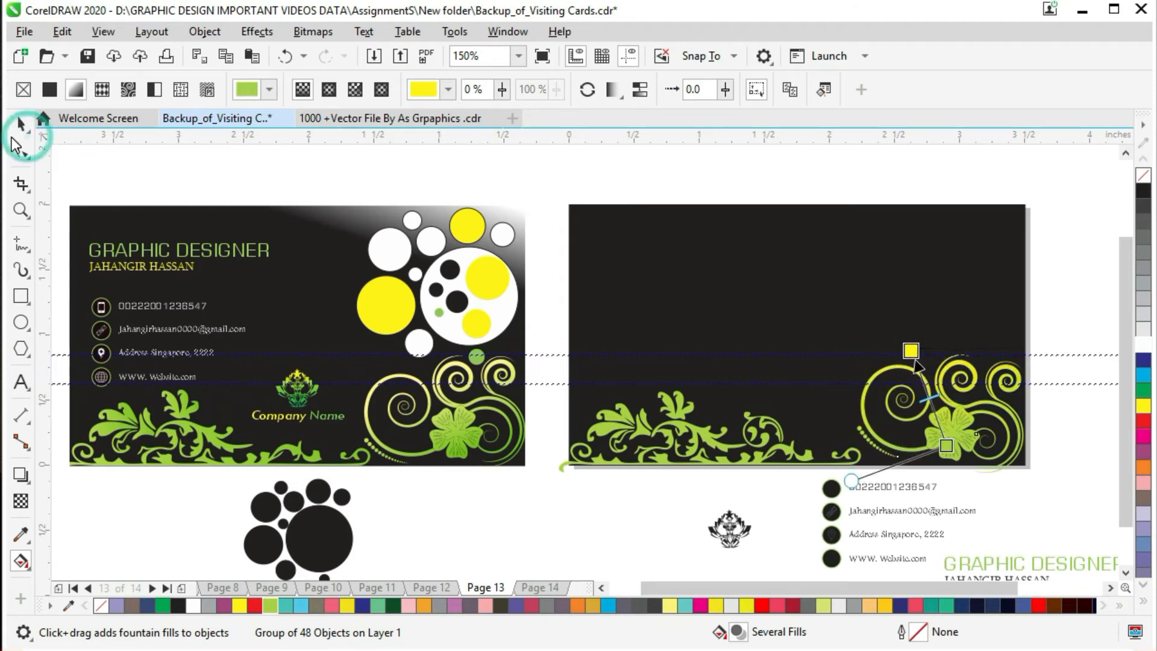
pyautogui.click(467, 471)
pyautogui.click(342, 236)
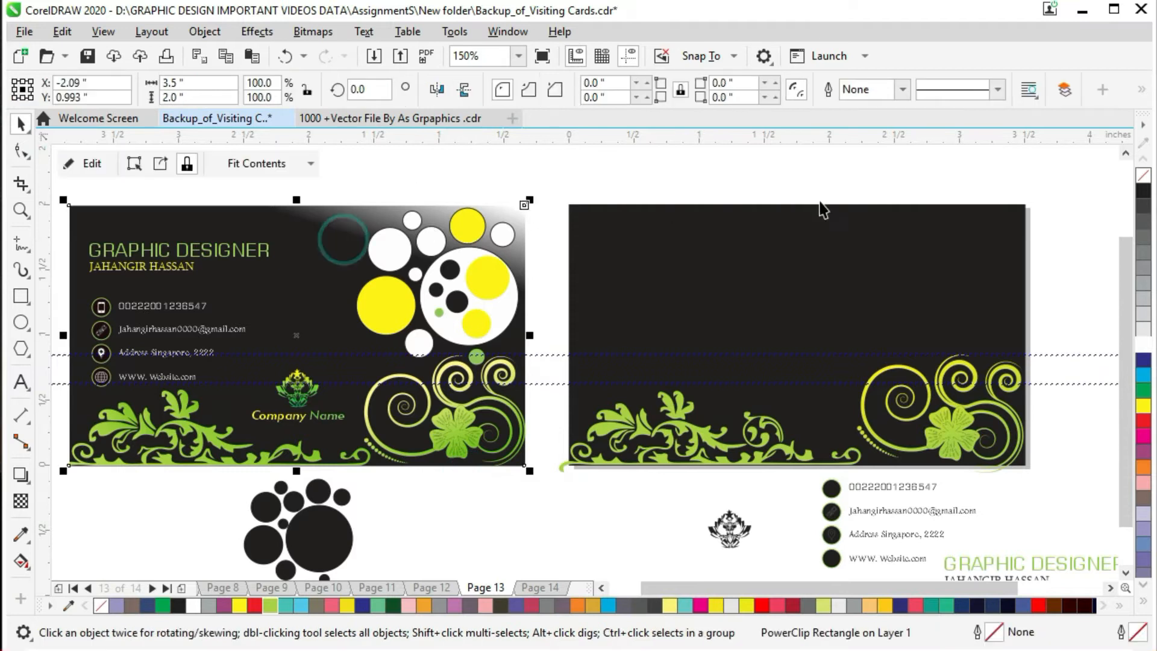
pyautogui.click(1143, 192)
pyautogui.click(548, 493)
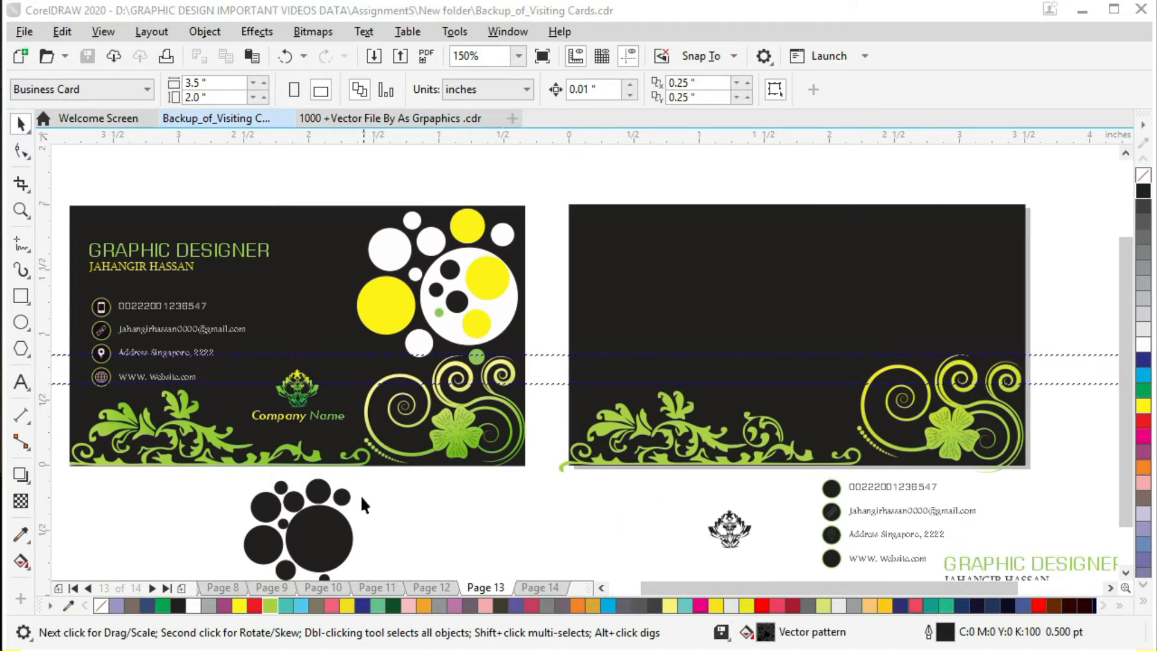
pyautogui.click(22, 322)
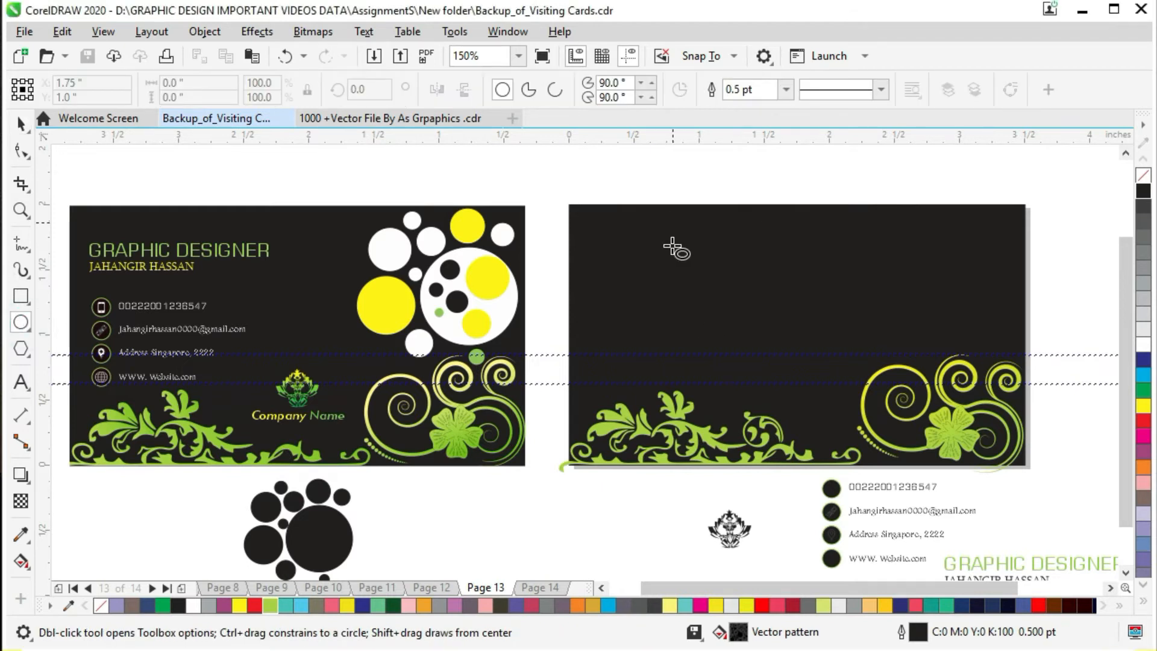
pyautogui.click(21, 123)
pyautogui.moveTo(197, 472); pyautogui.dragTo(403, 546)
pyautogui.moveTo(1125, 415); pyautogui.dragTo(1125, 383)
pyautogui.click(902, 248)
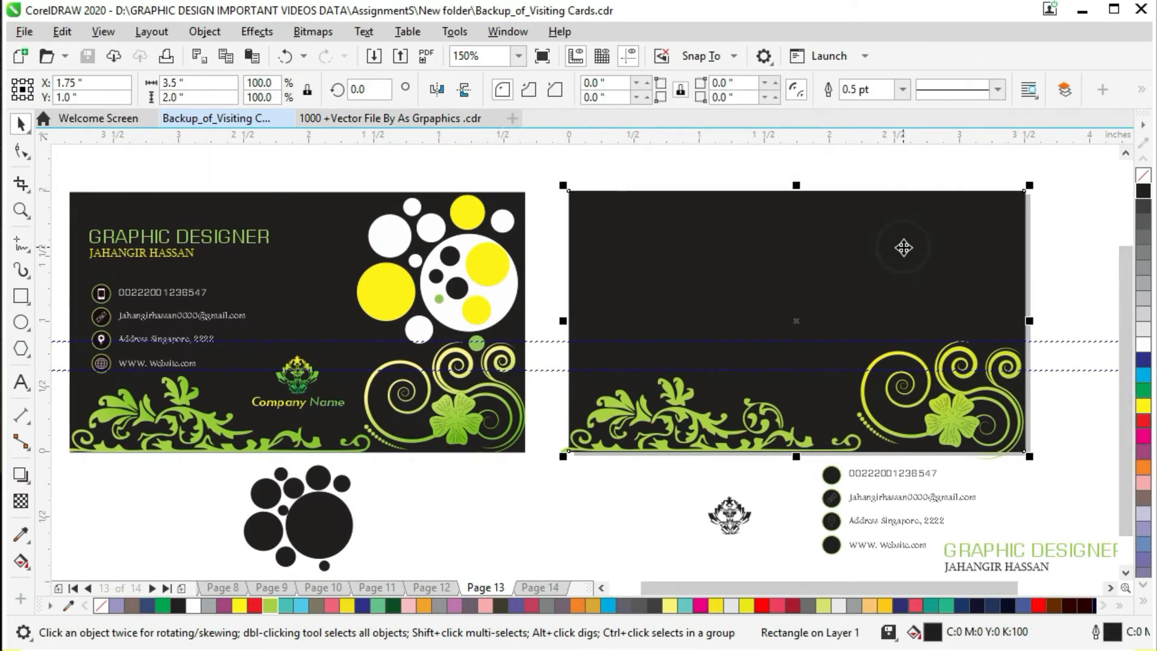
pyautogui.click(942, 163)
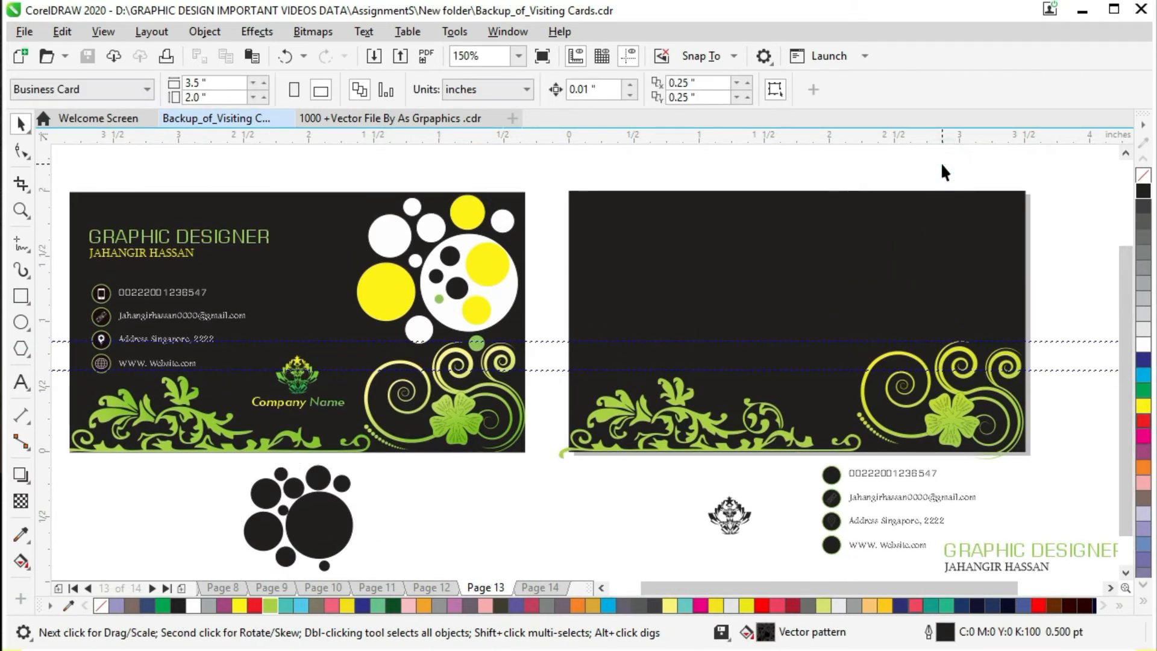
# - Move the black circle cluster from below the example onto the new card's upper-right area and fill it with white
pyautogui.moveTo(196, 457); pyautogui.dragTo(388, 565)
pyautogui.moveTo(343, 483); pyautogui.dragTo(987, 227)
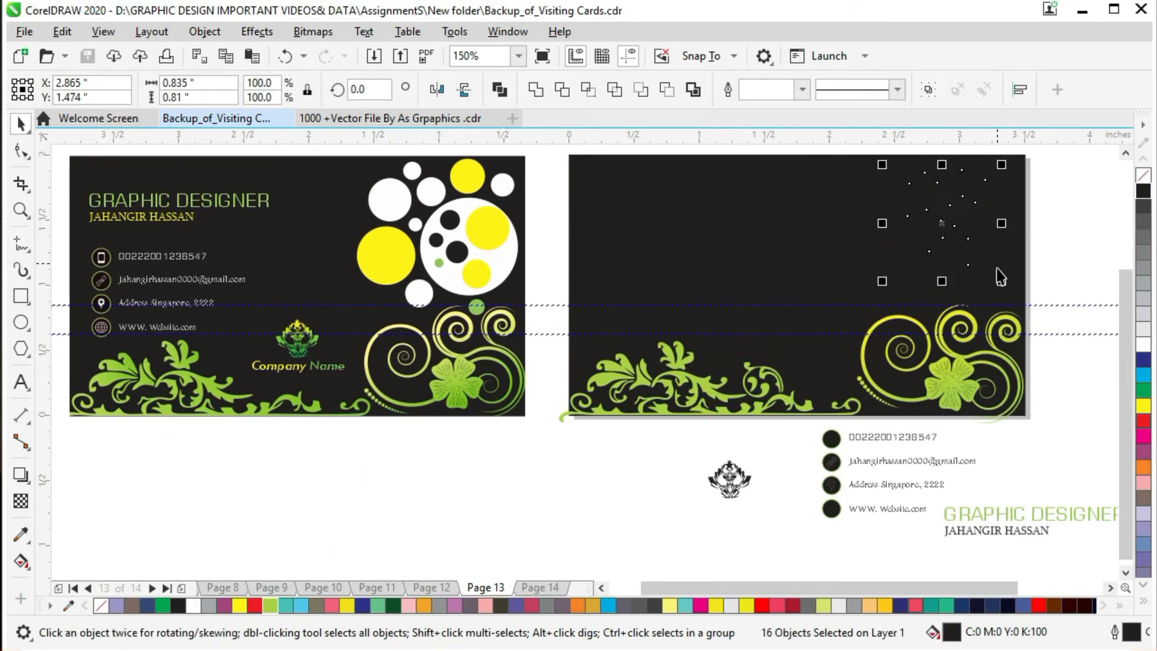
pyautogui.click(1140, 344)
pyautogui.moveTo(1119, 373); pyautogui.dragTo(1122, 346)
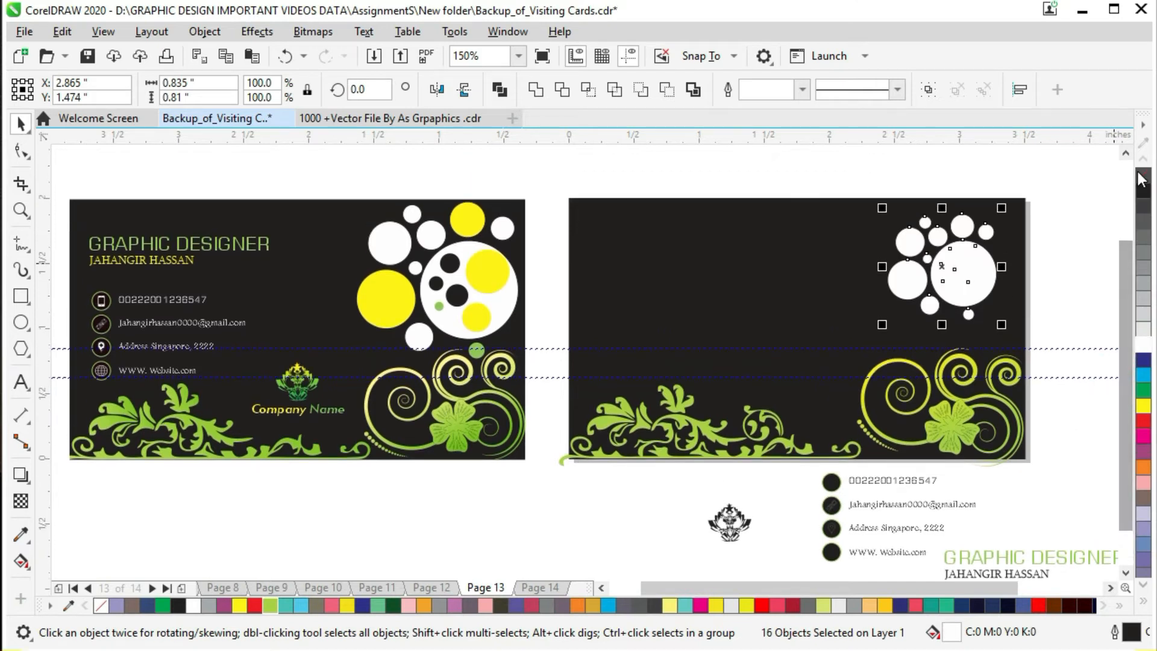
# - Enlarge the white circle cluster and nudge it down until its lowest circle reaches the spirals, then save the file
pyautogui.moveTo(1003, 326); pyautogui.dragTo(1017, 341)
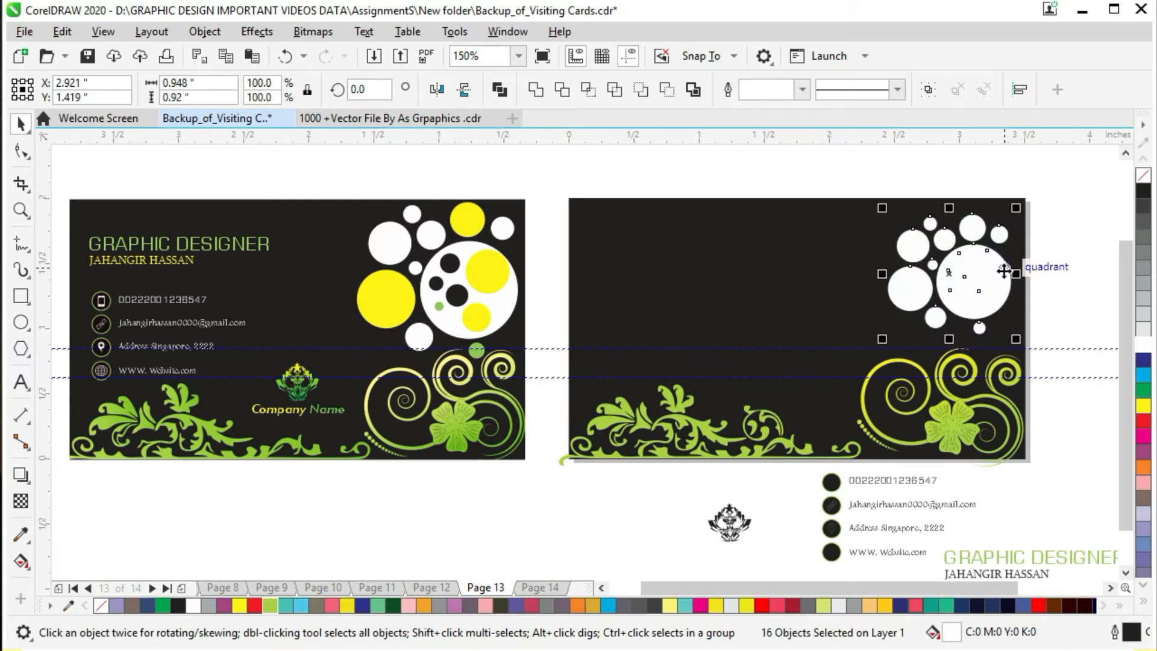
pyautogui.moveTo(1016, 208); pyautogui.dragTo(1022, 203)
pyautogui.press('Down')
pyautogui.press('Down')
pyautogui.press('Down')
pyautogui.press('Down')
pyautogui.press('Down')
pyautogui.press('Down')
pyautogui.press('Down')
pyautogui.press('Down')
pyautogui.press('Down')
pyautogui.press('Down')
pyautogui.press('Down')
pyautogui.press('Down')
pyautogui.press('Down')
pyautogui.press('Down')
pyautogui.press('Down')
pyautogui.press('Down')
pyautogui.moveTo(882, 224); pyautogui.dragTo(856, 206)
pyautogui.click(1044, 261)
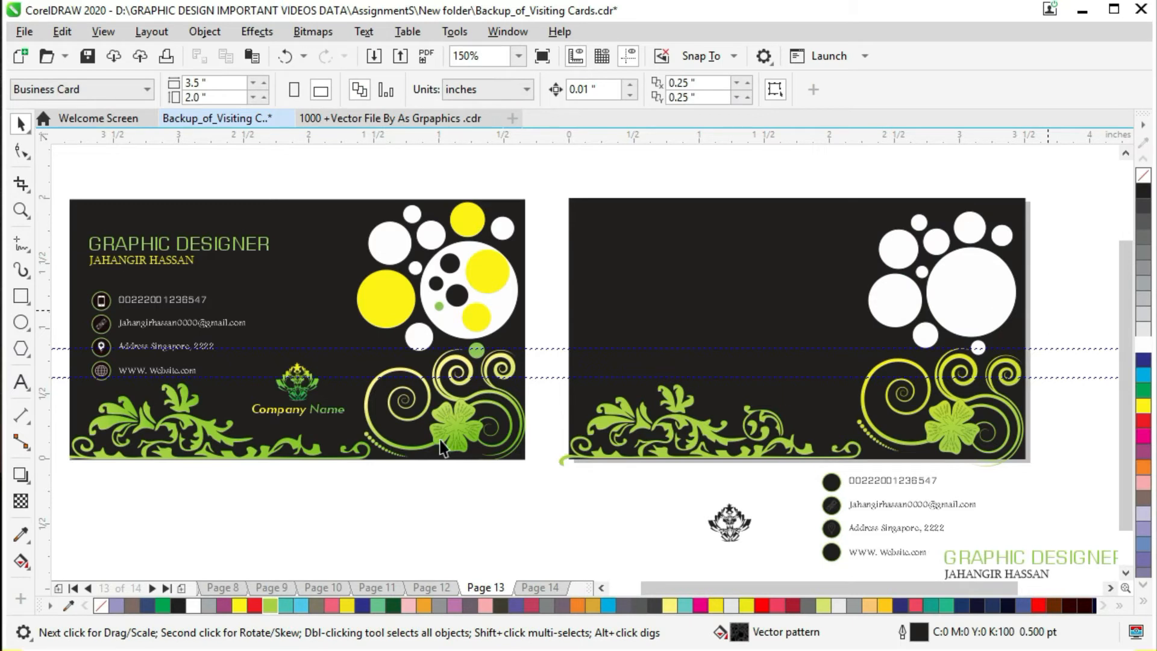
pyautogui.hotkey('ctrl', 's')
# - Sample the green of the example's small circle above the spirals and apply it to the matching circle on the new card
pyautogui.click(20, 533)
pyautogui.click(477, 350)
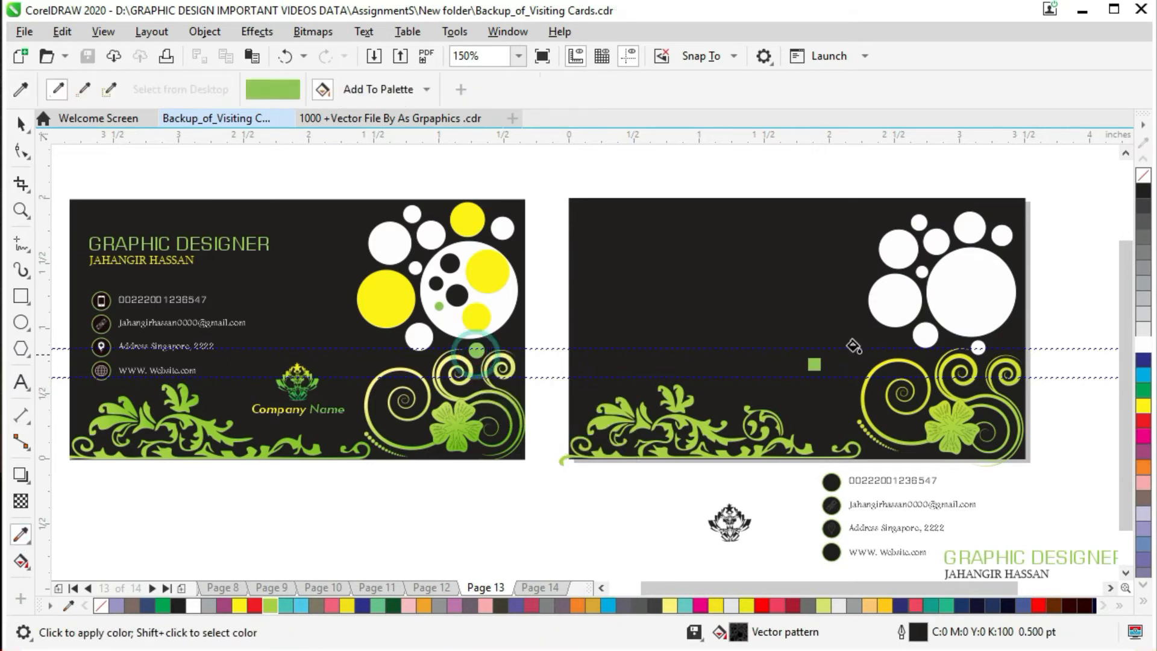
pyautogui.scroll(2, 977, 342)
pyautogui.click(979, 343)
pyautogui.scroll(-2, 979, 344)
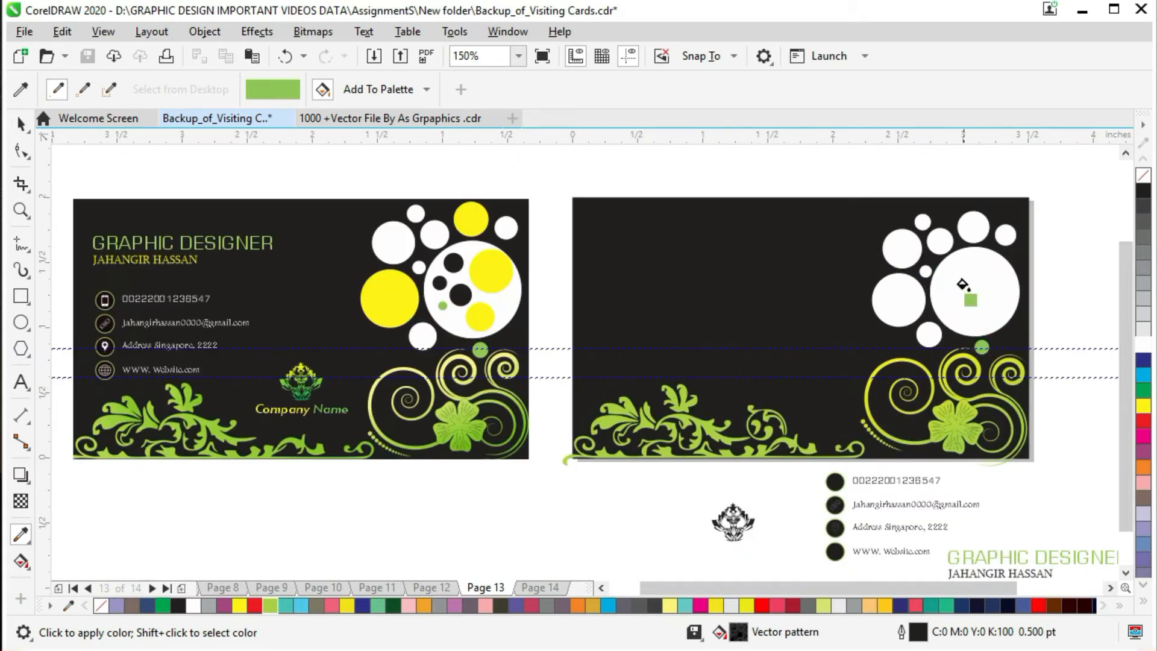
# - Fill five of the smaller circles inside the large white circle with dark grey
pyautogui.click(23, 124)
pyautogui.moveTo(1051, 257); pyautogui.dragTo(942, 331)
pyautogui.click(1143, 190)
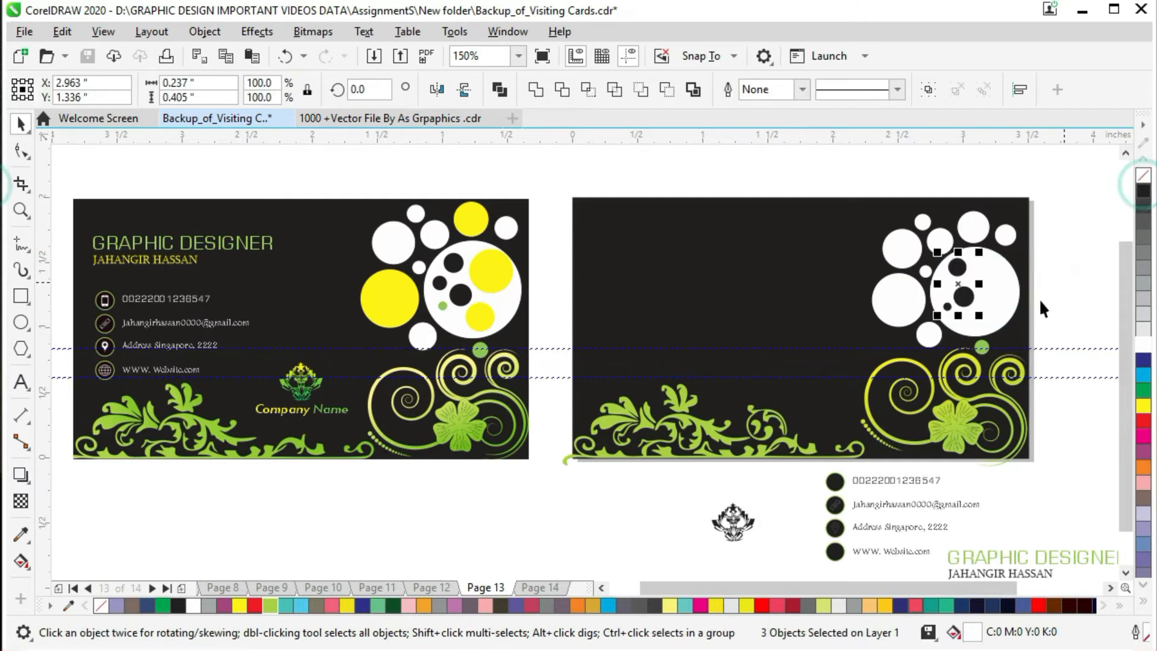
pyautogui.click(993, 288)
pyautogui.click(1144, 191)
pyautogui.moveTo(1065, 240); pyautogui.dragTo(950, 332)
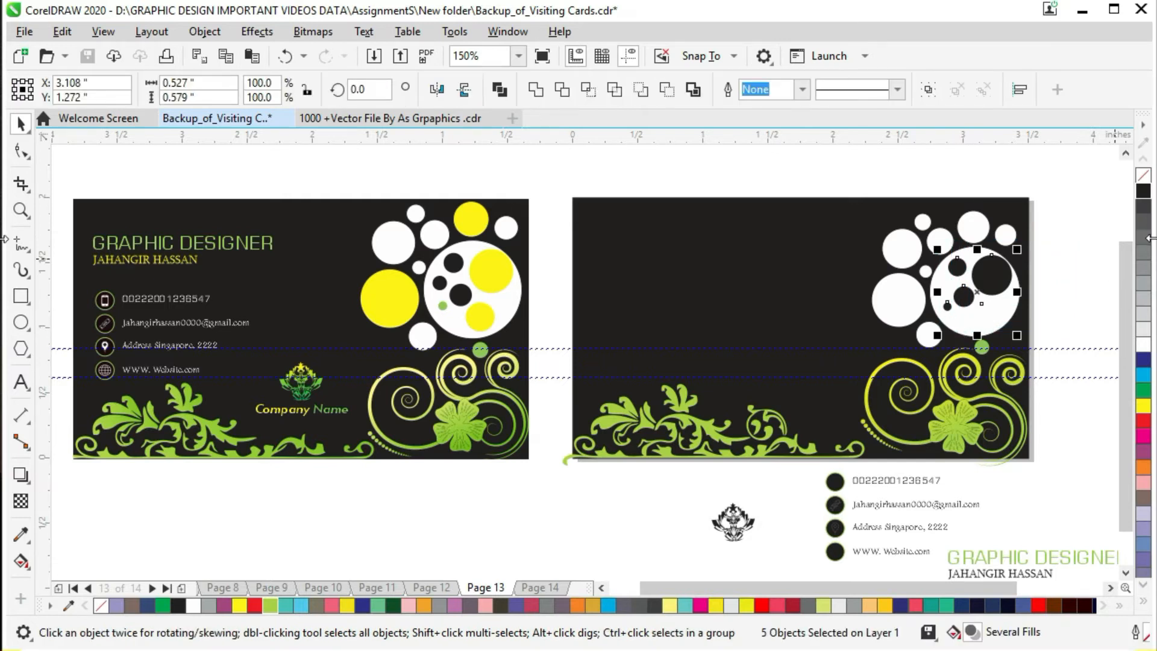
pyautogui.click(1145, 207)
pyautogui.click(1087, 296)
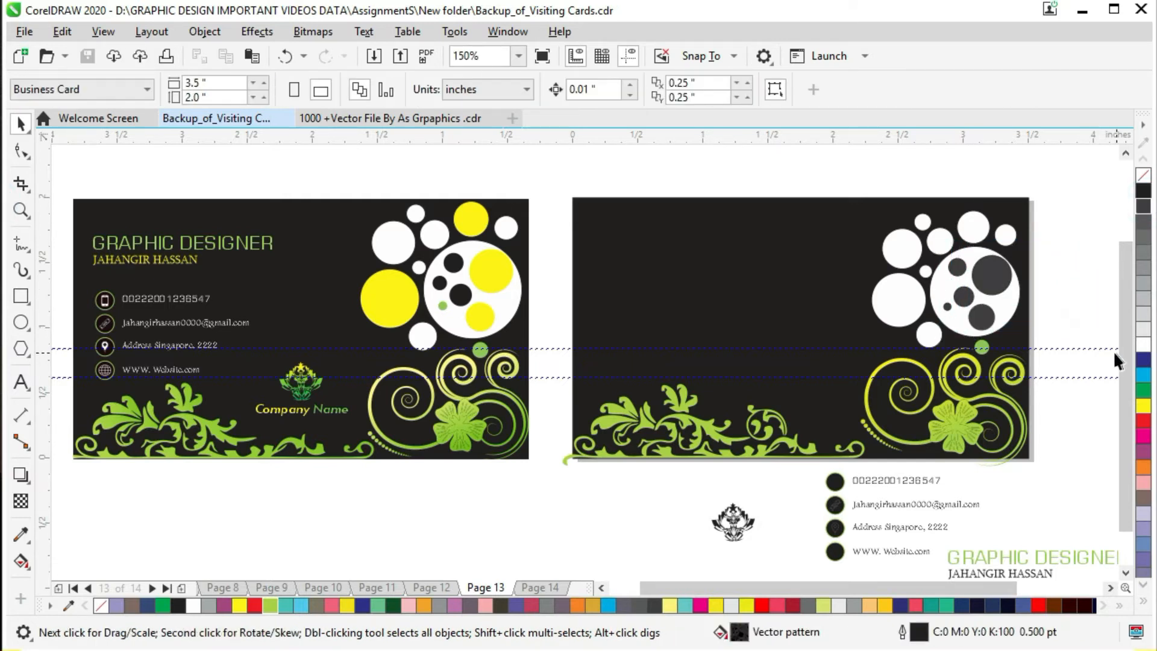
# - Fill the remaining small white circle near the large circle's left edge with black and save the file
pyautogui.click(946, 288)
pyautogui.click(1144, 191)
pyautogui.click(1107, 264)
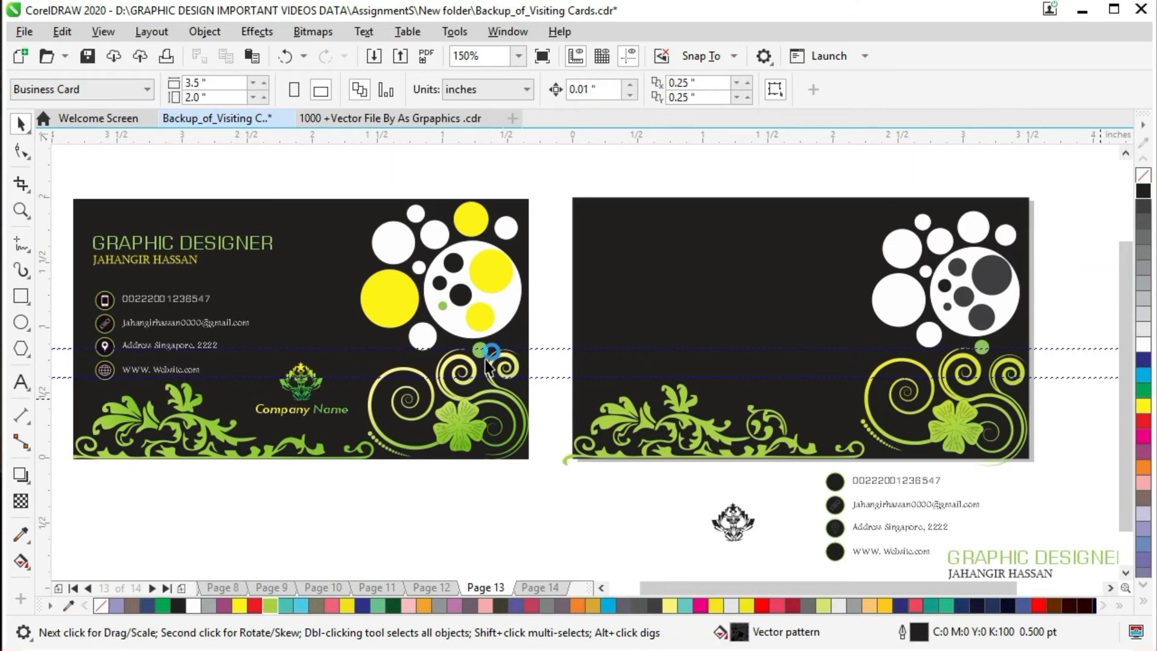
pyautogui.hotkey('ctrl', 's')
# - Sample the green of the small circle above the spirals and apply it to the smallest circle inside the large white one
pyautogui.click(23, 537)
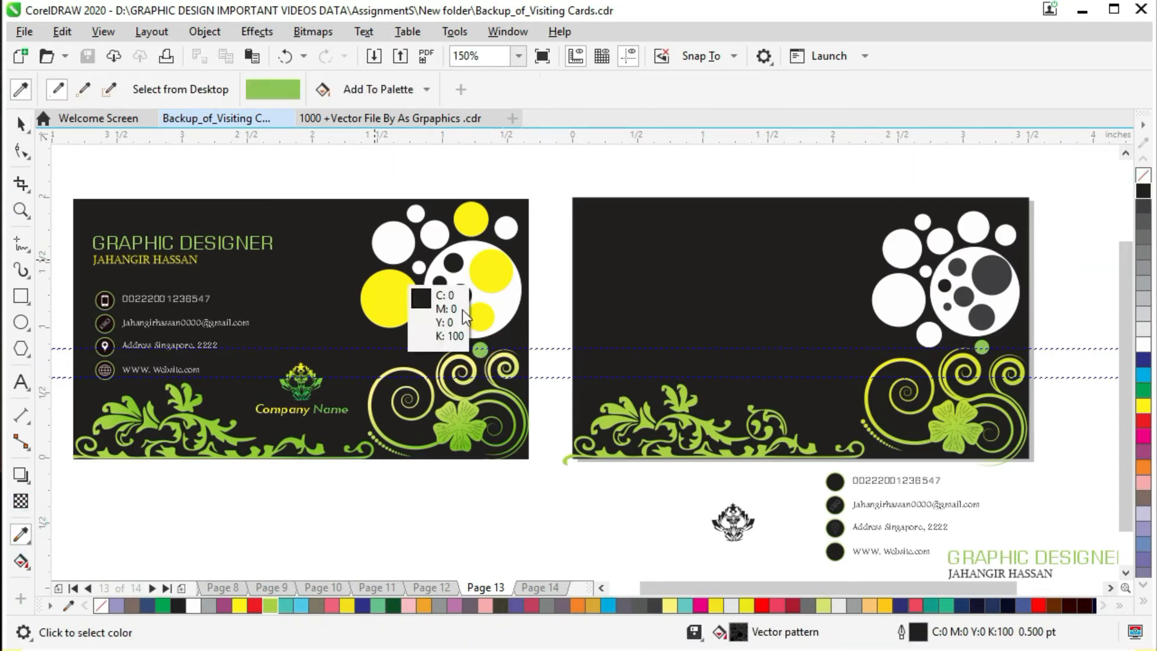
pyautogui.click(981, 346)
pyautogui.click(940, 304)
pyautogui.hotkey('ctrl', 'z')
pyautogui.scroll(2, 890, 303)
pyautogui.click(890, 303)
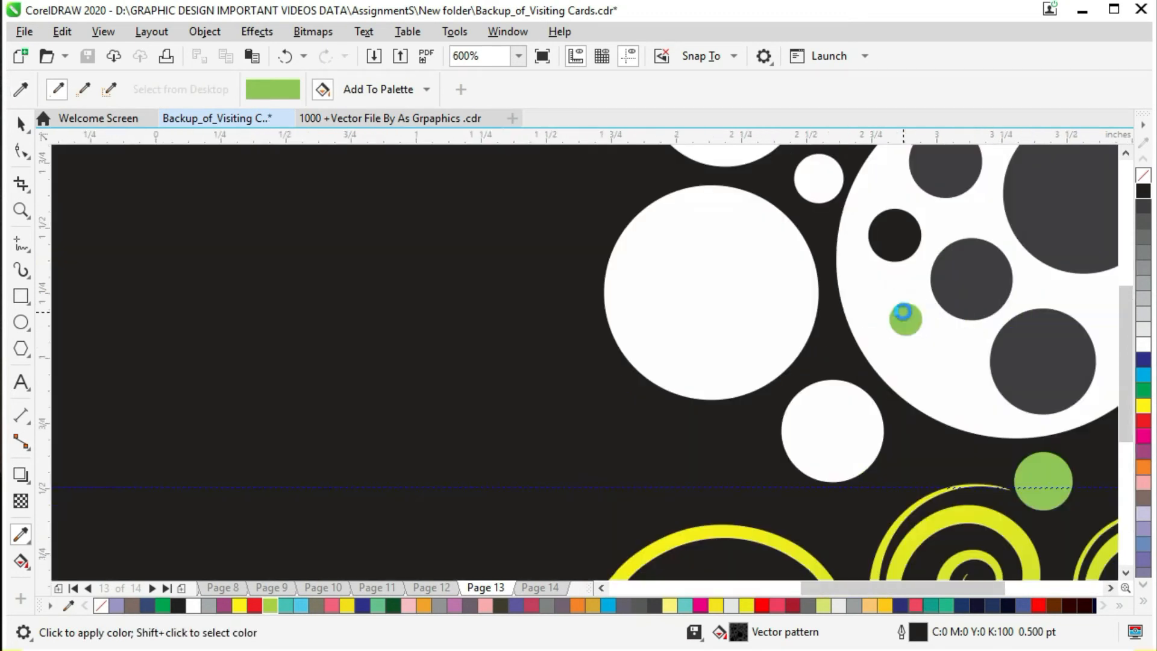
pyautogui.scroll(-2, 890, 303)
pyautogui.scroll(-1, 902, 311)
pyautogui.scroll(1, 904, 311)
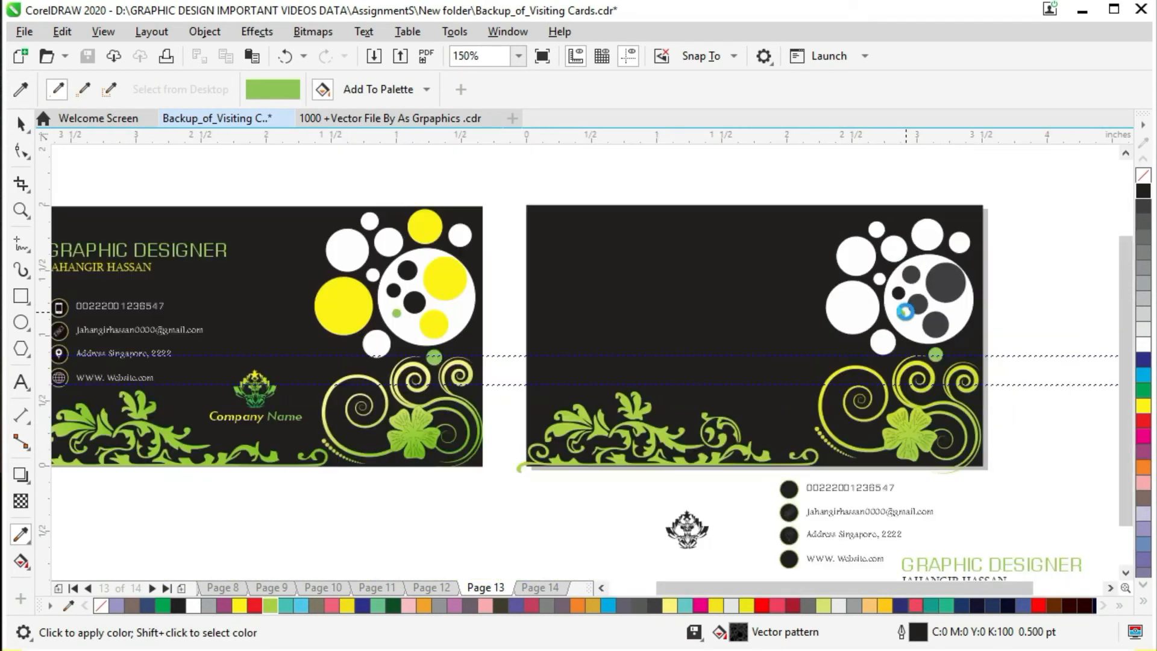
# - Sample the example's yellow and apply it to the two largest inner circles, the big outer left circle and the topmost circle
pyautogui.moveTo(866, 589); pyautogui.dragTo(846, 588)
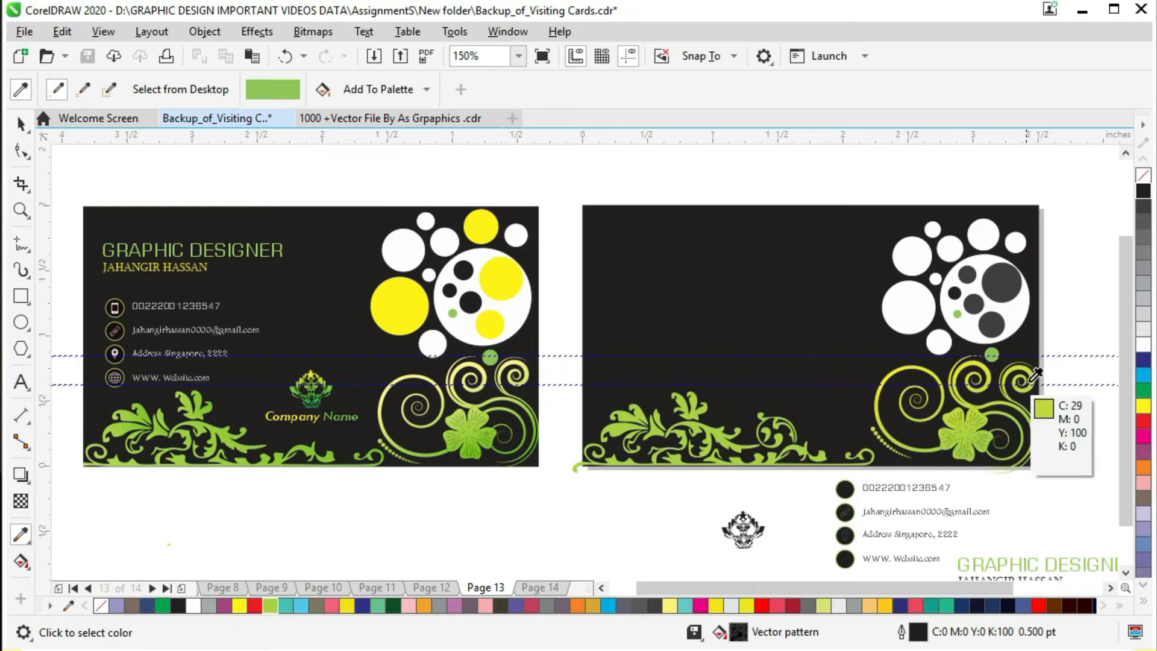
pyautogui.click(998, 280)
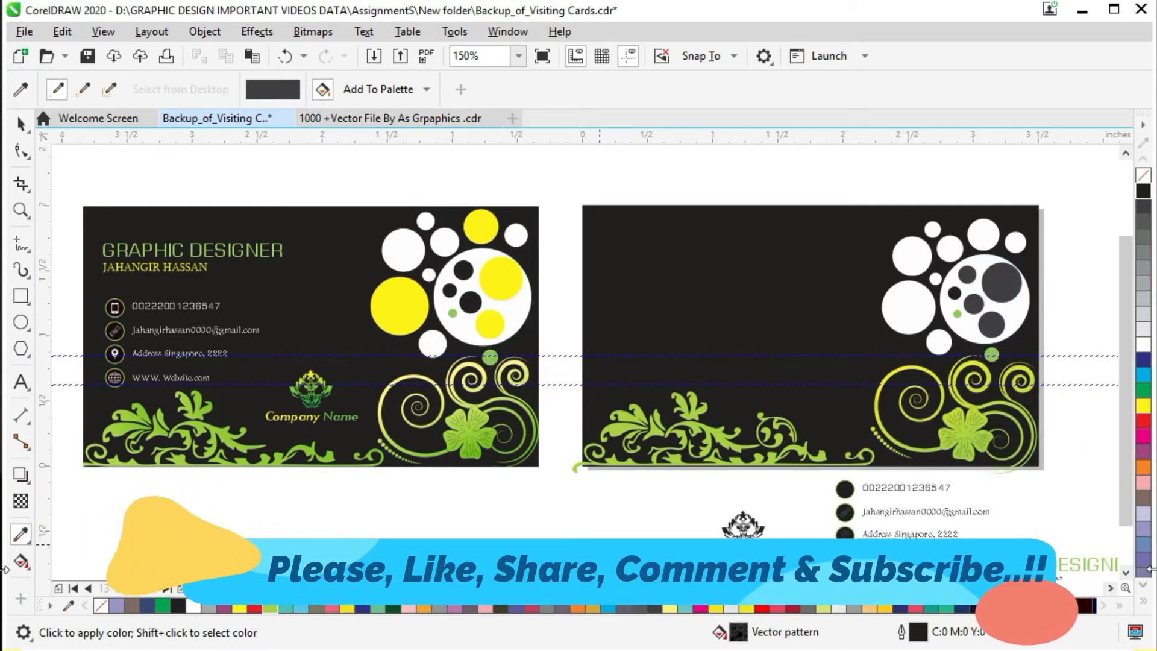
pyautogui.keyDown('shift'); pyautogui.click(499, 279); pyautogui.keyUp('shift')
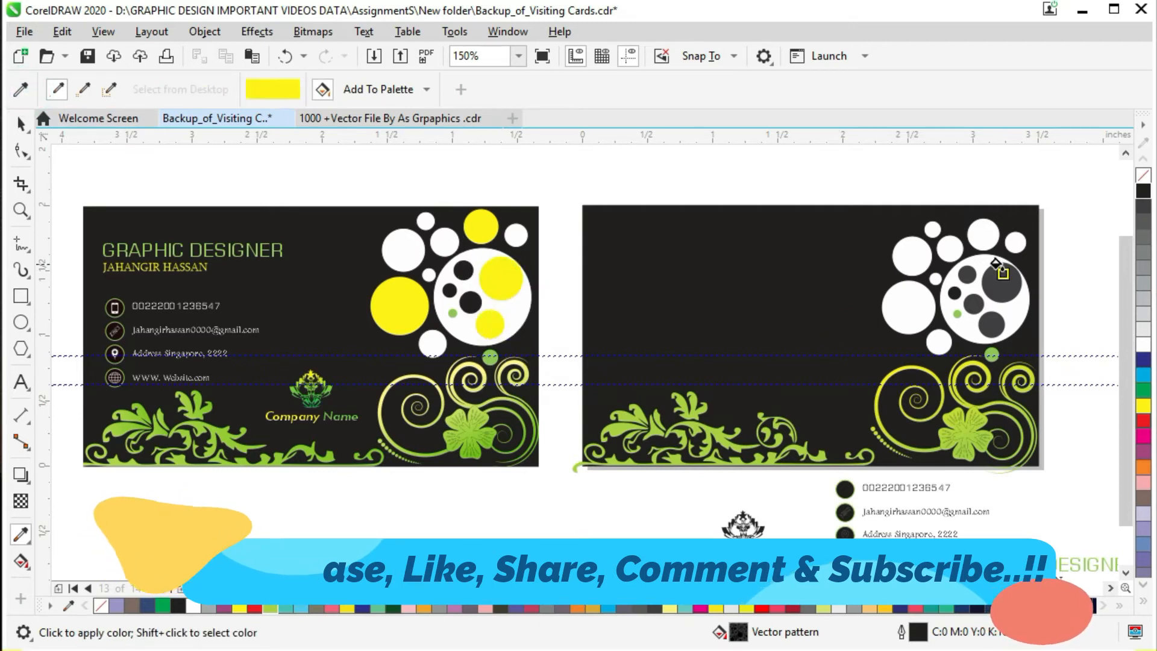
pyautogui.click(1002, 282)
pyautogui.click(886, 300)
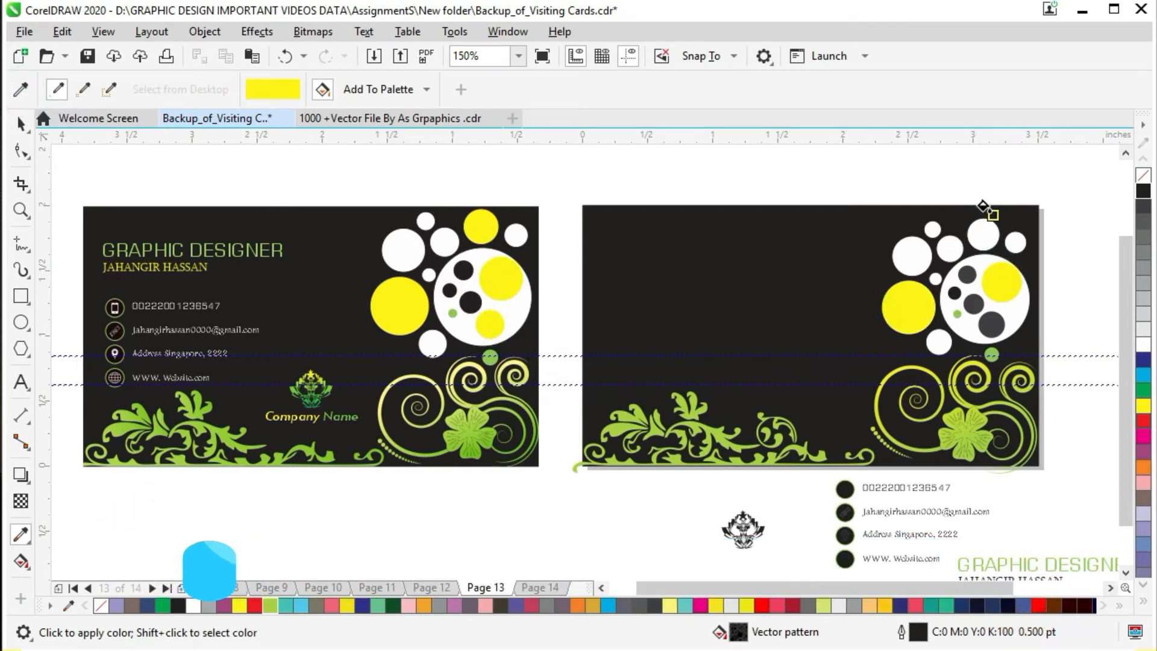
pyautogui.click(972, 226)
pyautogui.hotkey('ctrl', 'z')
pyautogui.click(974, 231)
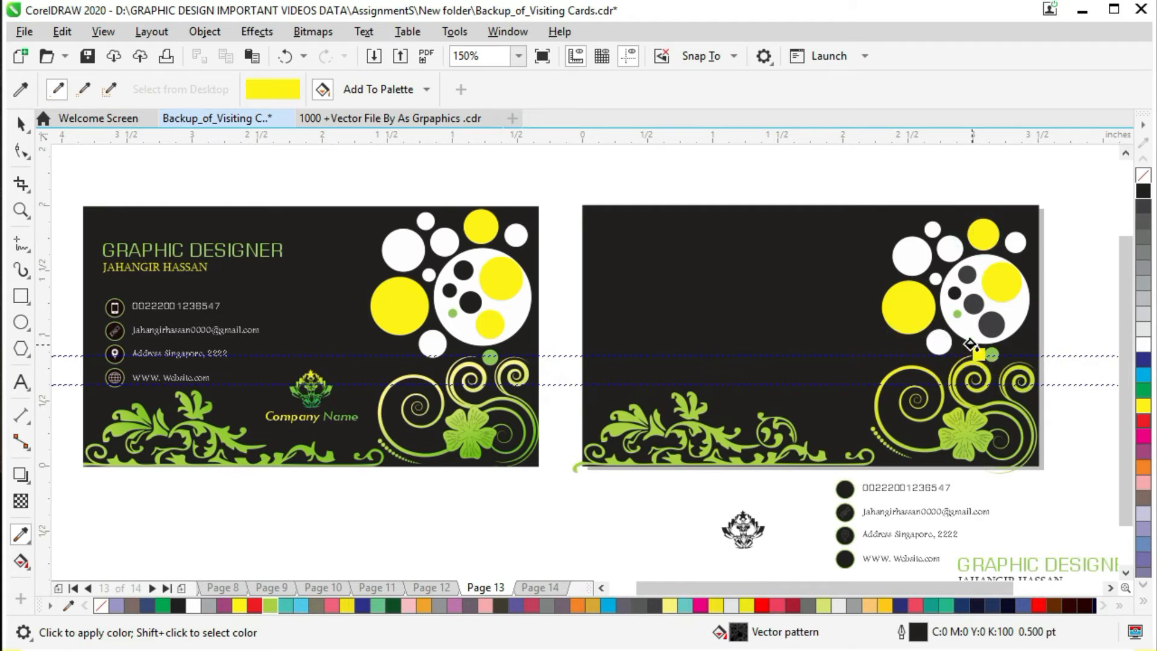
pyautogui.click(985, 318)
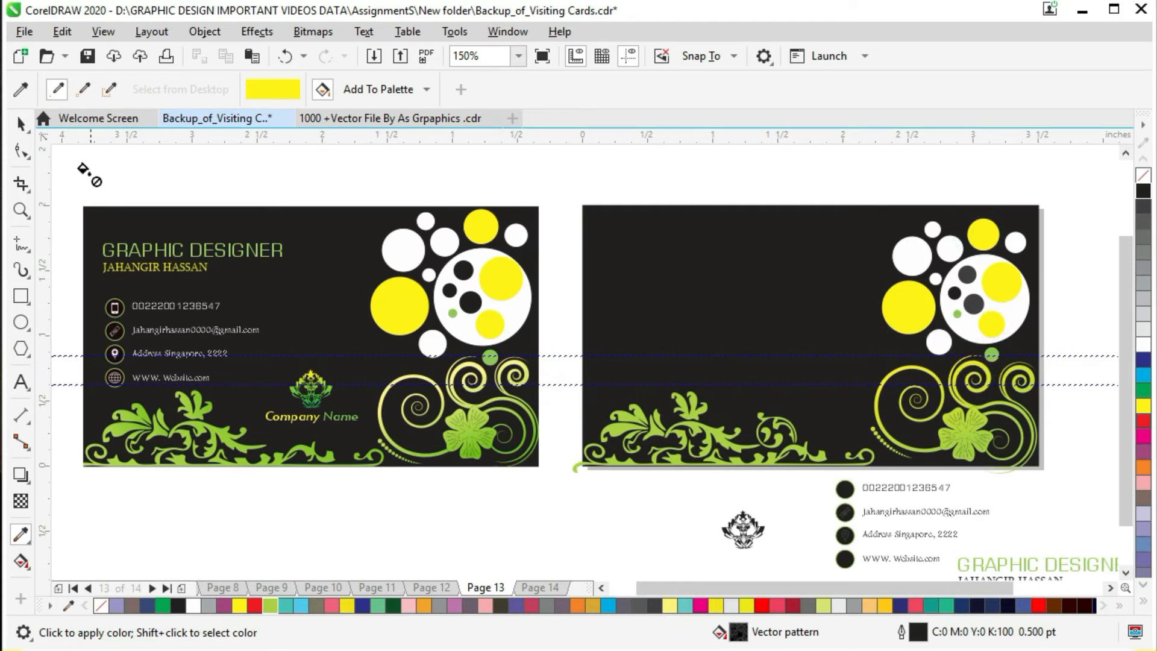
pyautogui.click(21, 123)
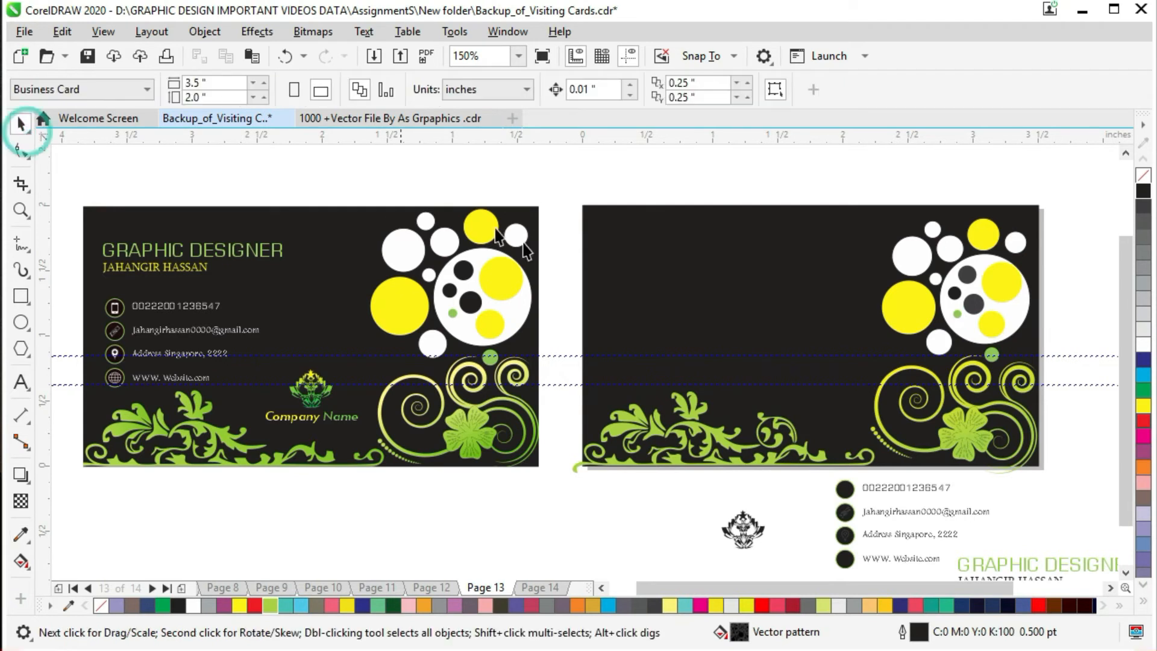
# - Move the small crest logo from below the blank card to the area above the leafy ornament and colour it white
pyautogui.click(756, 533)
pyautogui.hotkey('ctrl', 's')
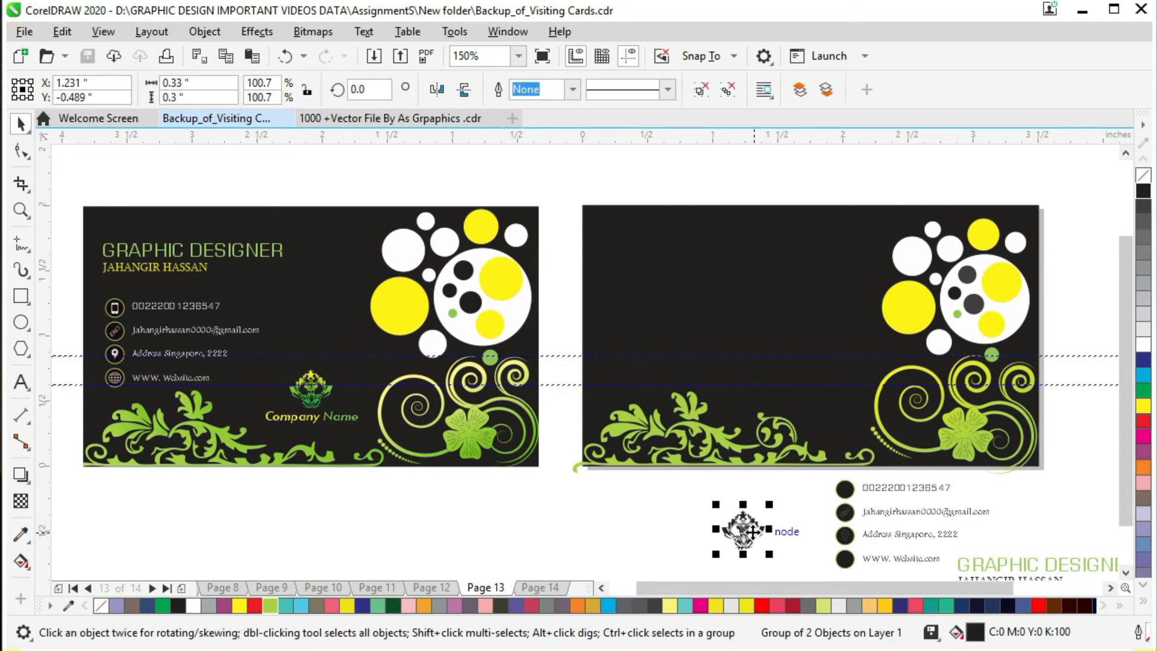
pyautogui.moveTo(752, 532); pyautogui.dragTo(823, 394)
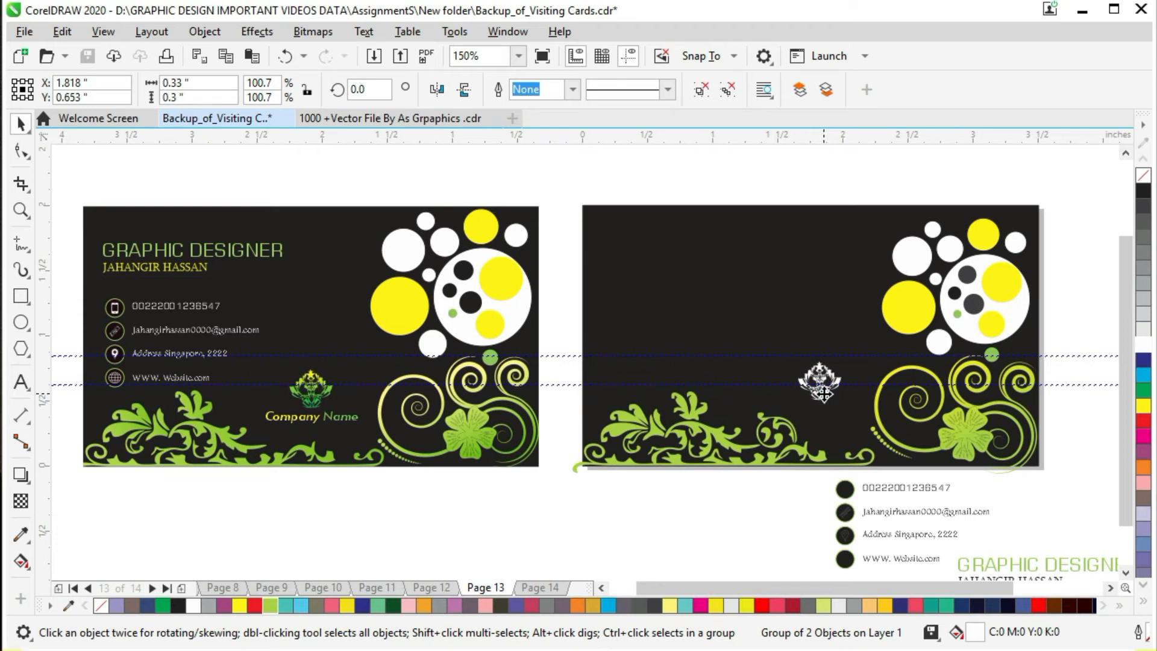
pyautogui.moveTo(824, 394); pyautogui.dragTo(828, 395)
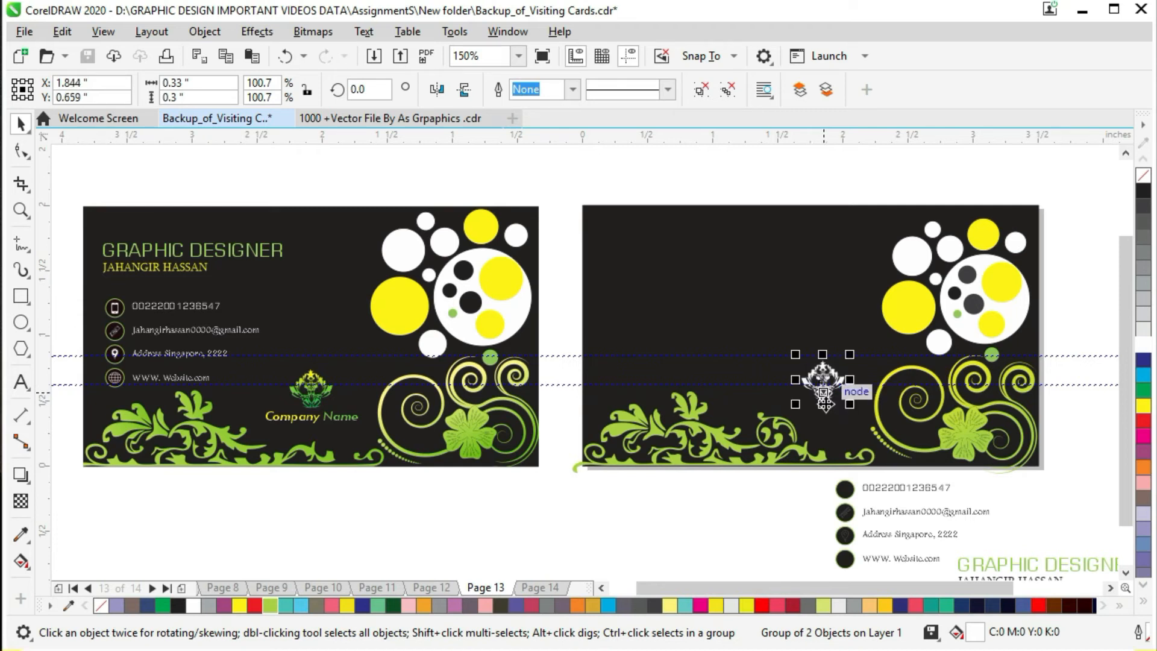
# - Save the file and stretch the leafy ornament along the card's lower edge slightly wider, to about 2.43 inches
pyautogui.click(774, 439)
pyautogui.moveTo(724, 386); pyautogui.dragTo(725, 393)
pyautogui.hotkey('ctrl', 's')
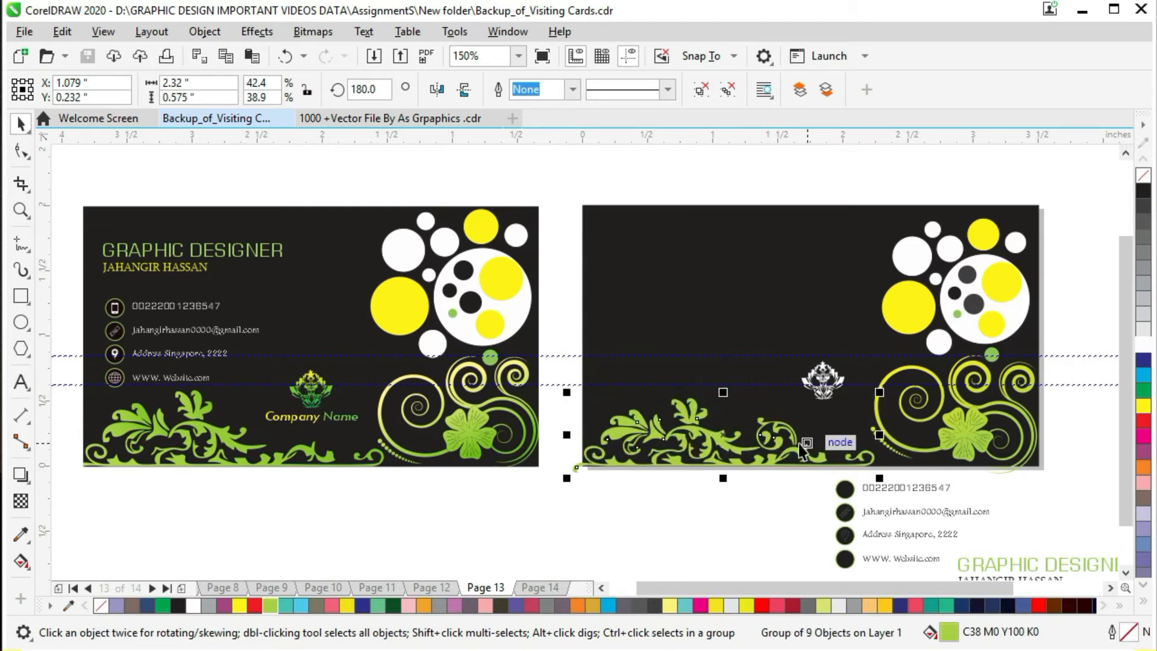
pyautogui.moveTo(773, 442); pyautogui.dragTo(774, 443)
pyautogui.moveTo(880, 435); pyautogui.dragTo(894, 435)
pyautogui.moveTo(802, 439); pyautogui.dragTo(801, 439)
pyautogui.click(797, 502)
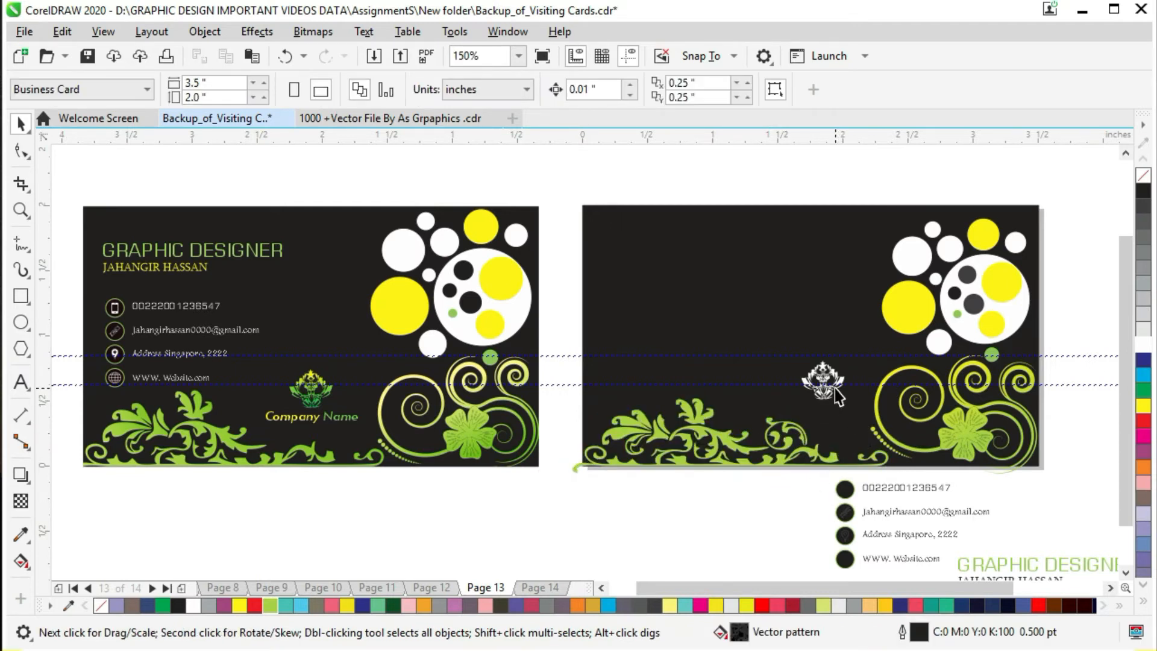
# - Delete the two pieces of the small curl in the leafy ornament below the logo
pyautogui.keyDown('ctrl'); pyautogui.click(799, 432); pyautogui.keyUp('ctrl')
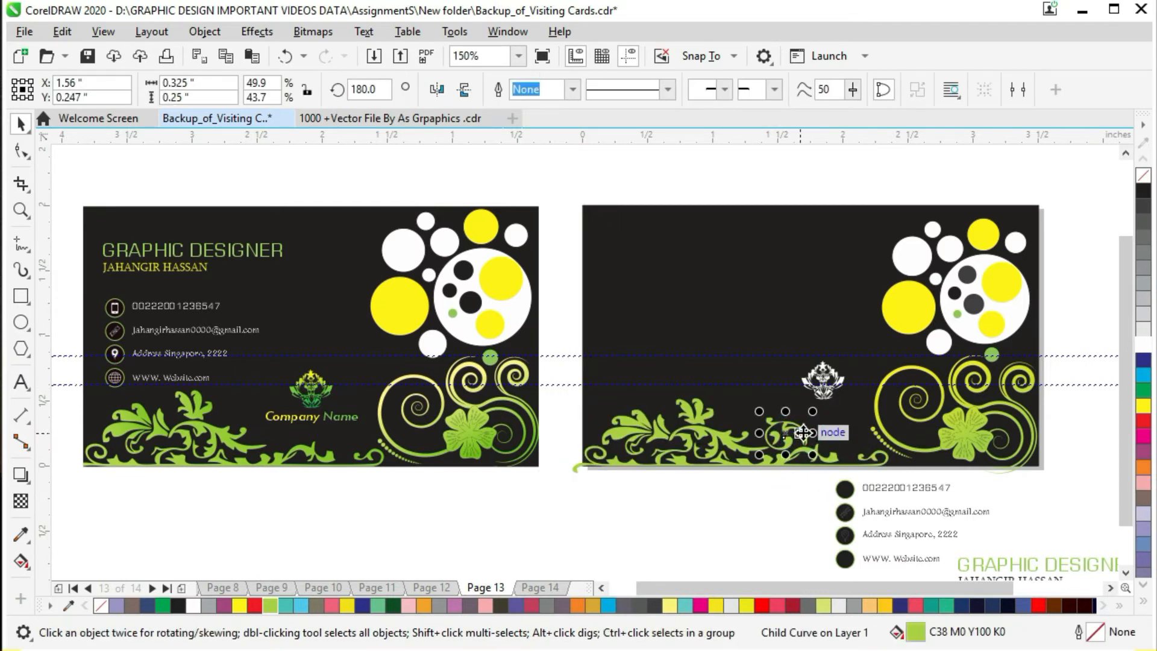
pyautogui.press('Delete')
pyautogui.keyDown('ctrl'); pyautogui.click(777, 441); pyautogui.keyUp('ctrl')
pyautogui.press('Delete')
pyautogui.click(752, 476)
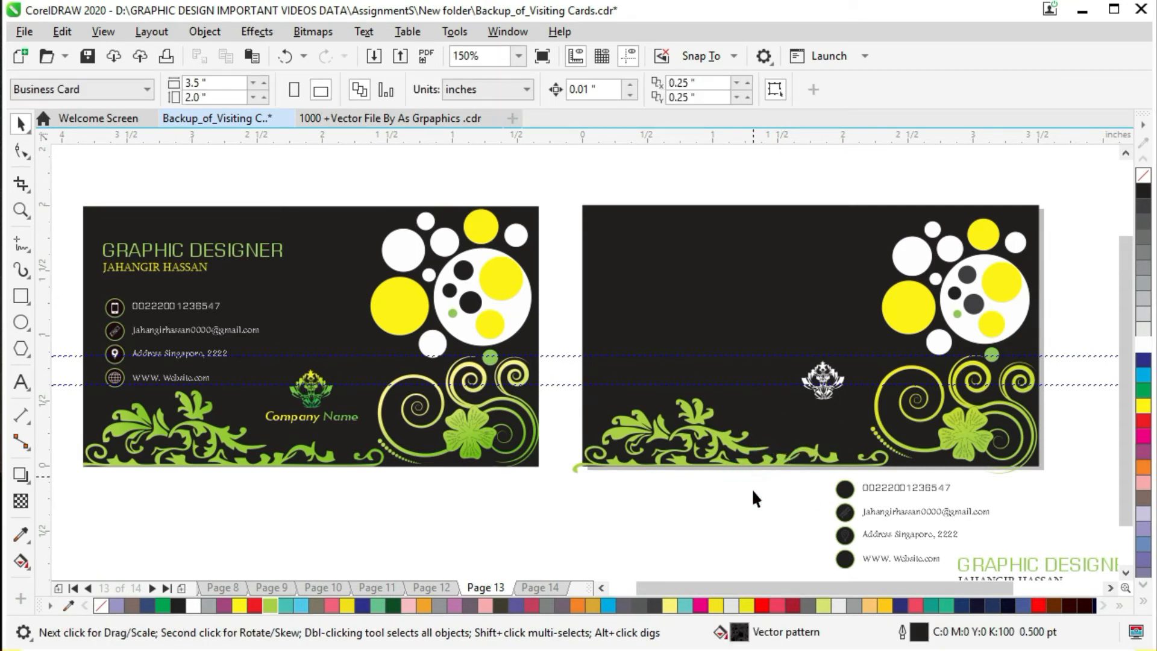
# - Shift the white crest logo slightly, to about X 1.785 and Y 0.652 inches
pyautogui.click(819, 387)
pyautogui.moveTo(819, 390); pyautogui.dragTo(848, 412)
pyautogui.click(768, 505)
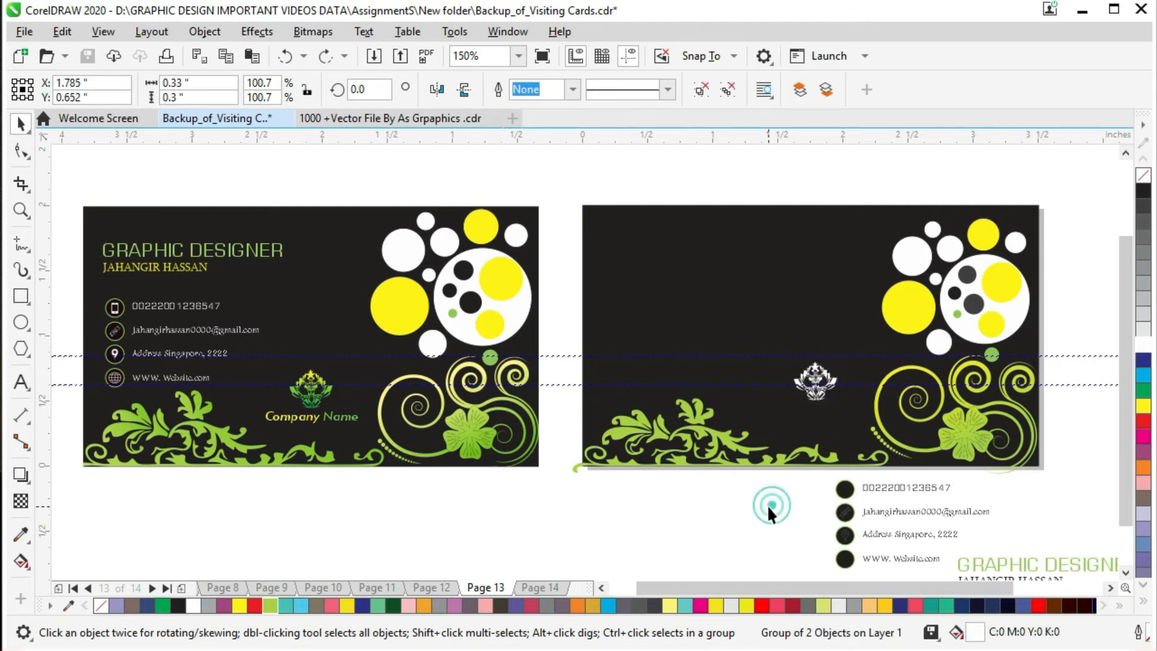
# - Copy both words of the Company Name text from the example card to just below the white logo
pyautogui.click(314, 415)
pyautogui.click(387, 496)
pyautogui.click(303, 417)
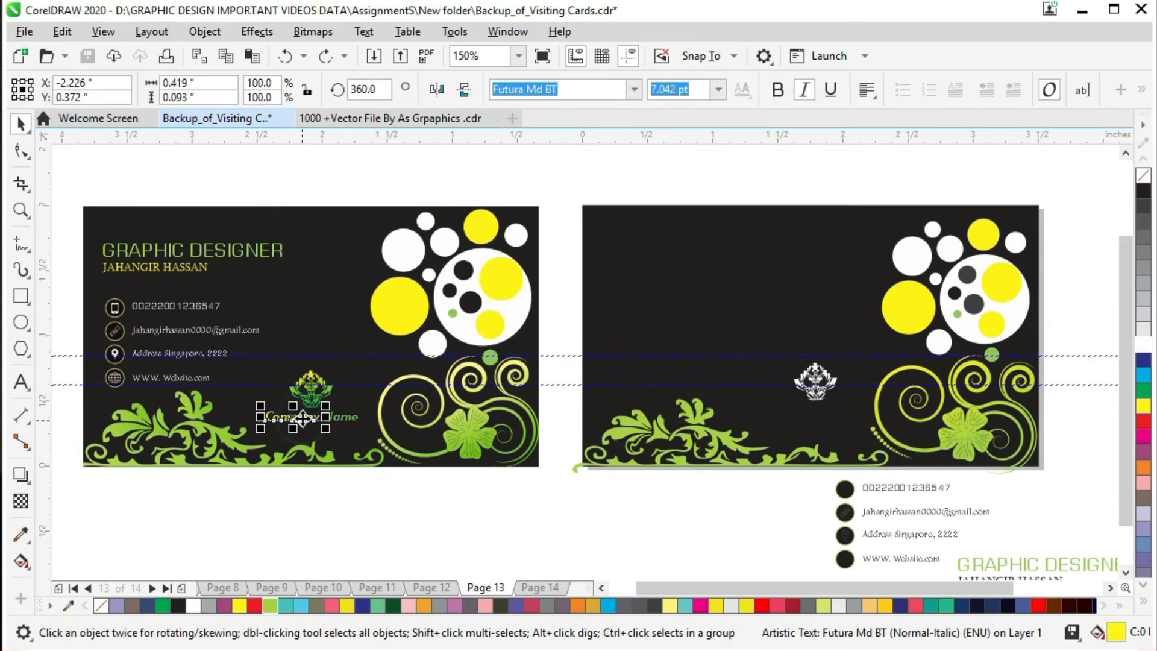
pyautogui.keyDown('shift'); pyautogui.click(348, 414); pyautogui.keyUp('shift')
pyautogui.moveTo(349, 416); pyautogui.dragTo(845, 415)
pyautogui.click(768, 497)
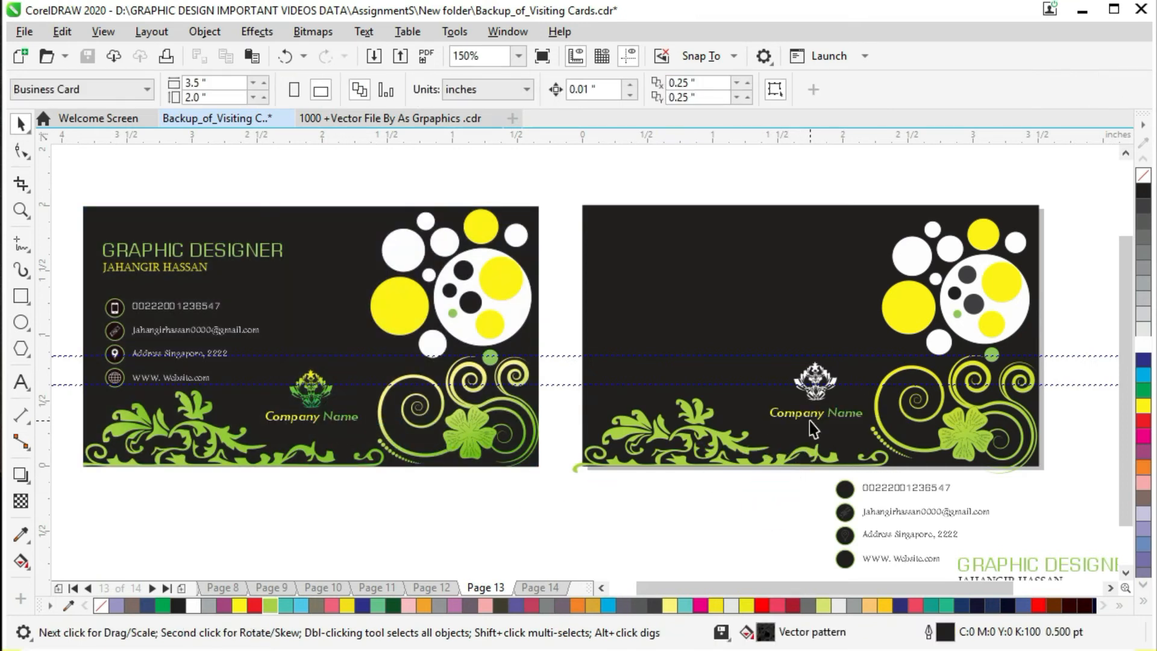
# - Group the words Company and Name, centre them under the logo and save the file
pyautogui.click(814, 410)
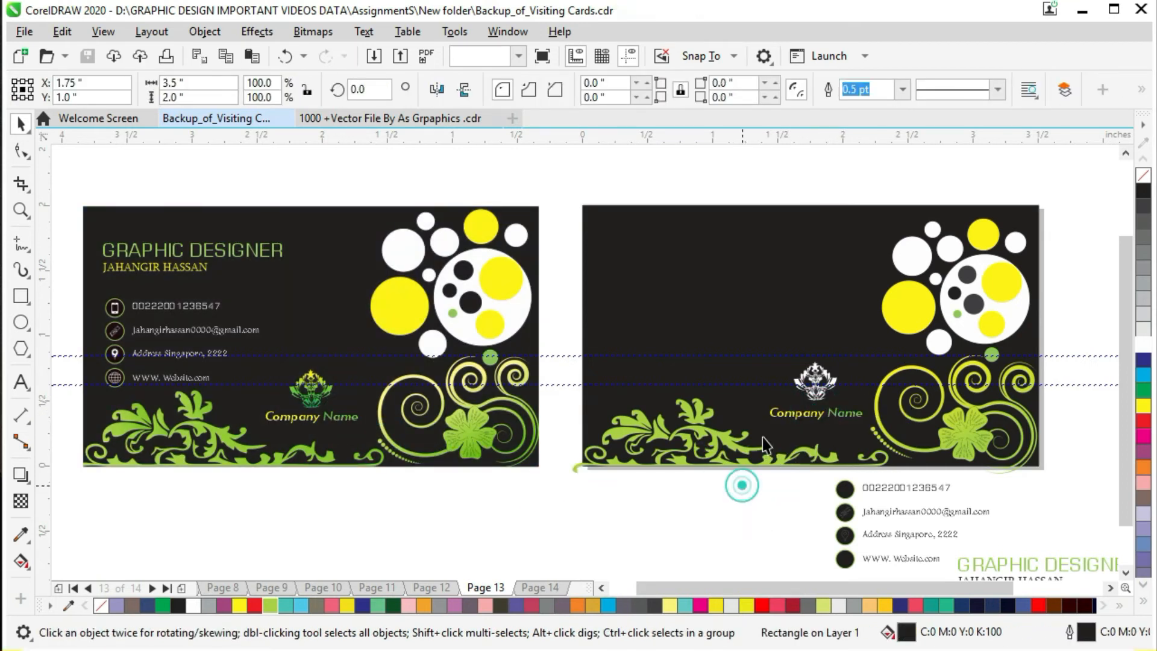
pyautogui.click(787, 415)
pyautogui.keyDown('shift'); pyautogui.click(848, 414); pyautogui.keyUp('shift')
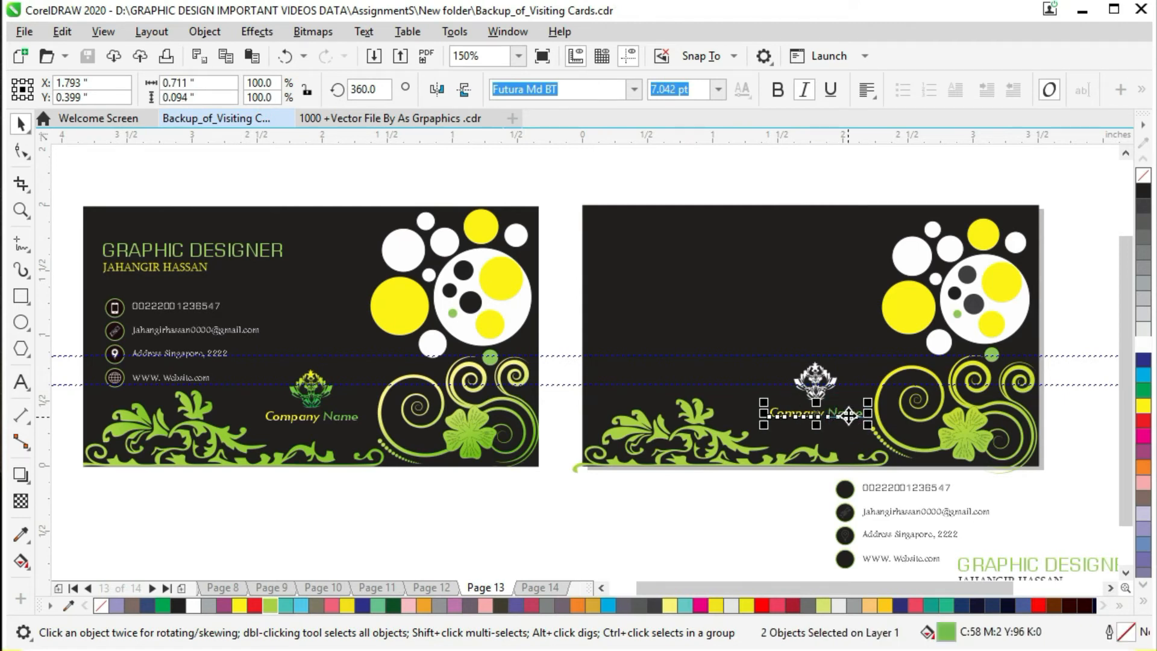
pyautogui.hotkey('ctrl', 'g')
pyautogui.keyDown('shift'); pyautogui.click(830, 381); pyautogui.keyUp('shift')
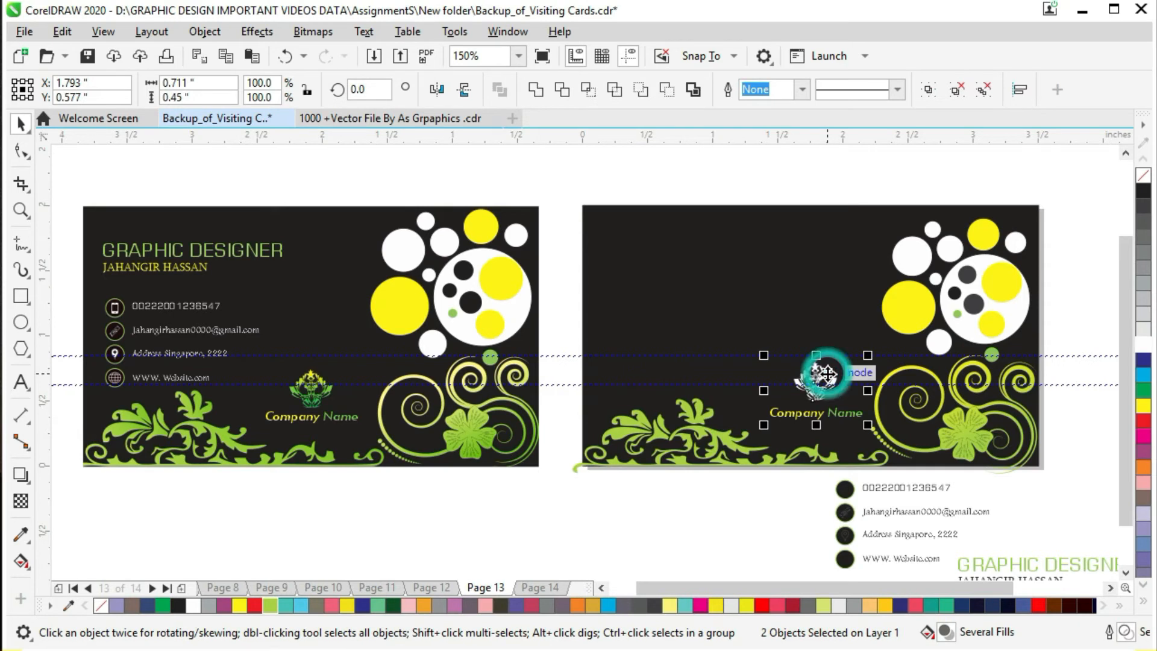
pyautogui.click(750, 508)
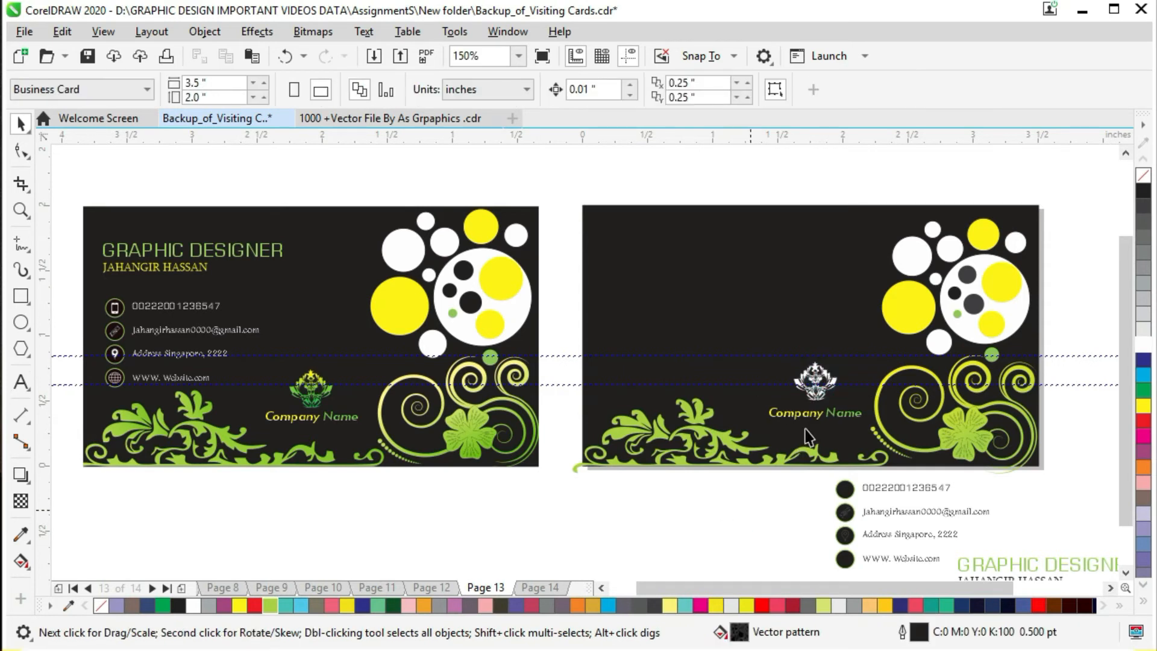
pyautogui.hotkey('ctrl', 's')
# - Enlarge the leafy ornament, shift it slightly left and narrow it to about 2.45 by 0.59 inches
pyautogui.click(767, 455)
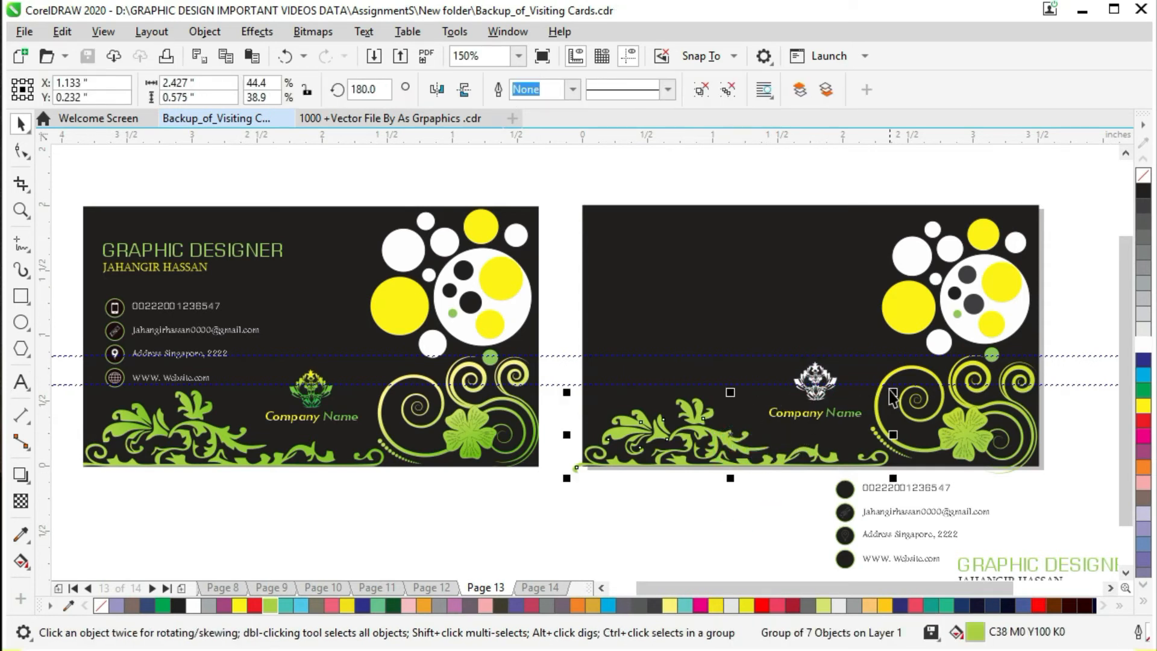
pyautogui.moveTo(897, 390); pyautogui.dragTo(902, 397)
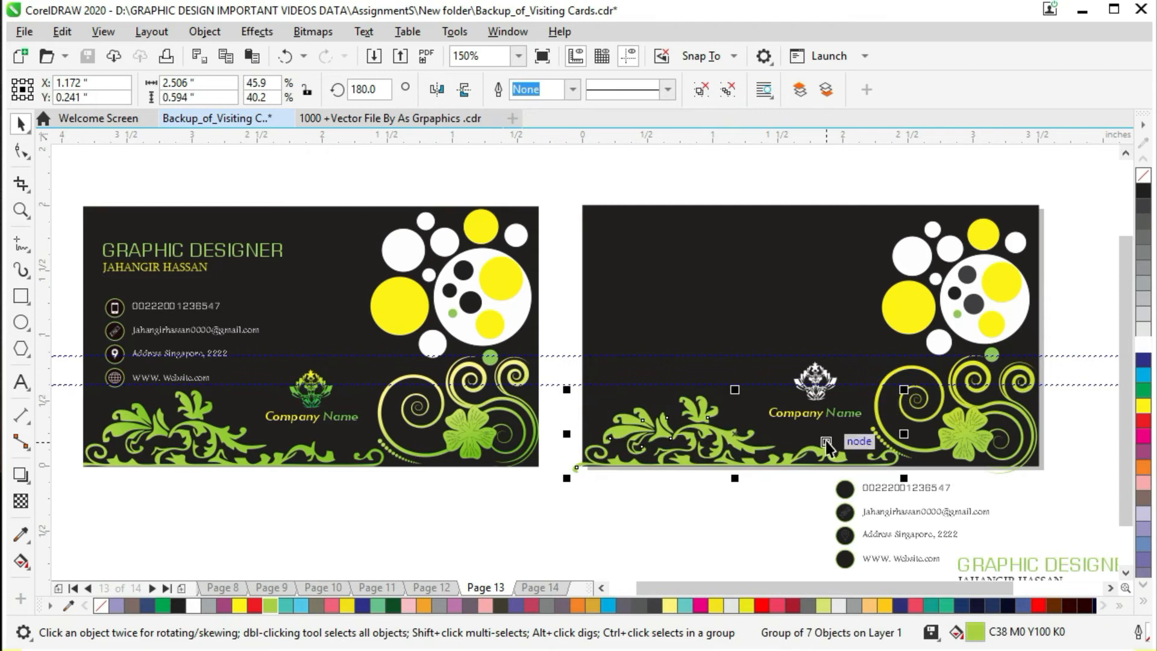
pyautogui.moveTo(827, 444); pyautogui.dragTo(824, 445)
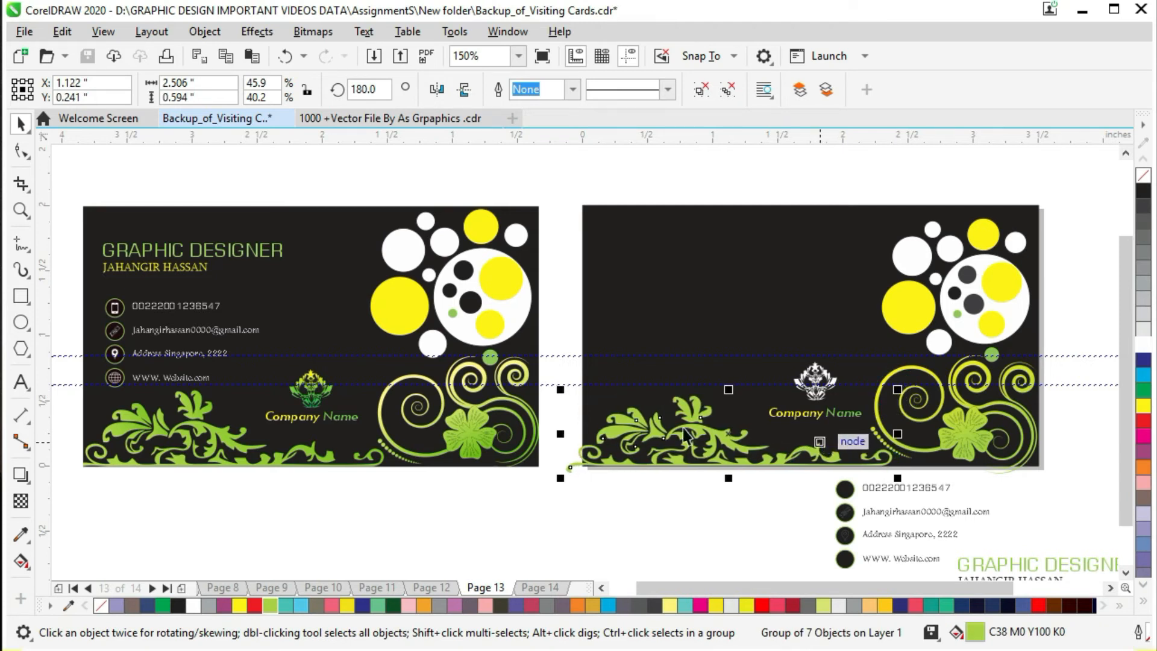
pyautogui.moveTo(561, 433); pyautogui.dragTo(569, 434)
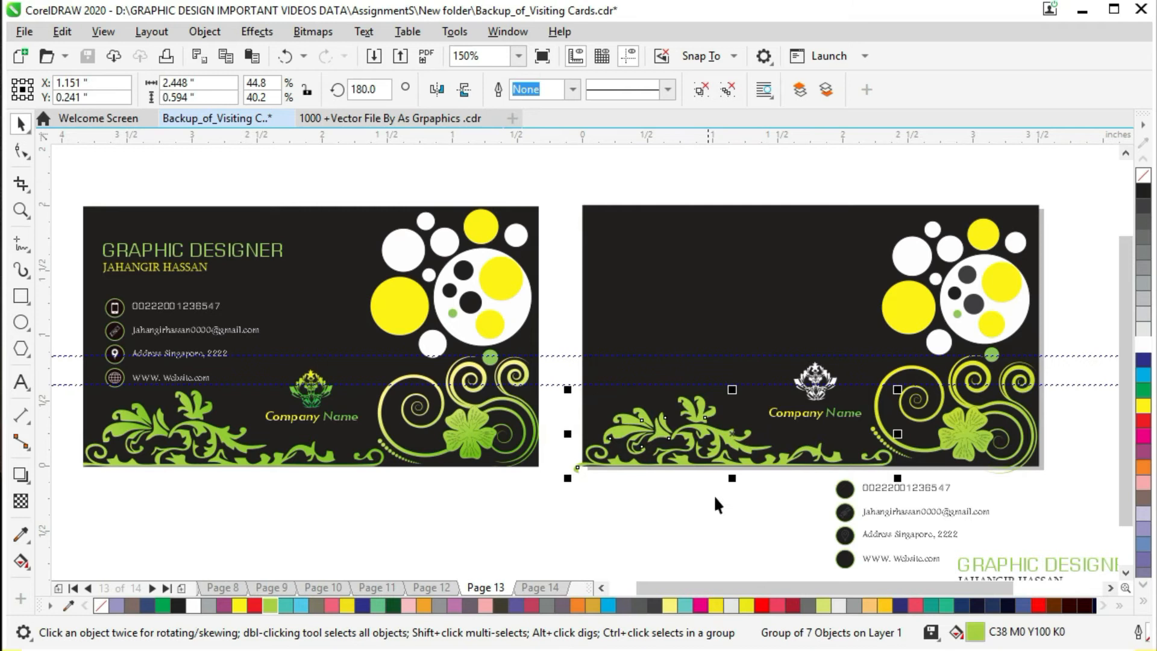
pyautogui.click(717, 504)
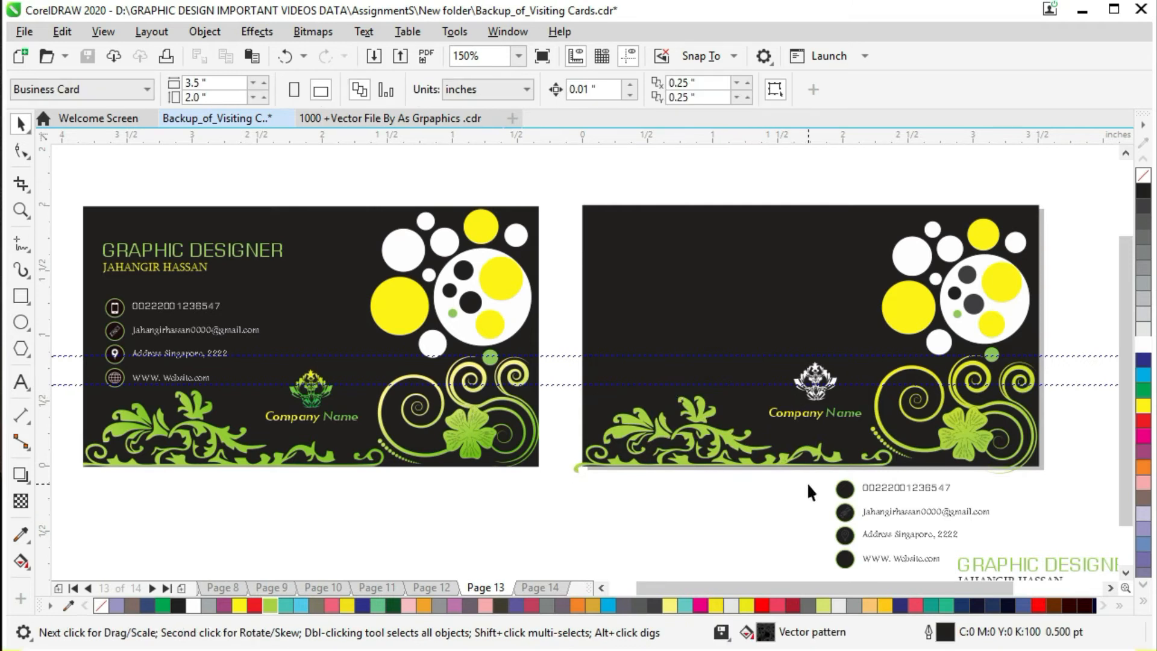
pyautogui.moveTo(986, 552); pyautogui.dragTo(994, 532)
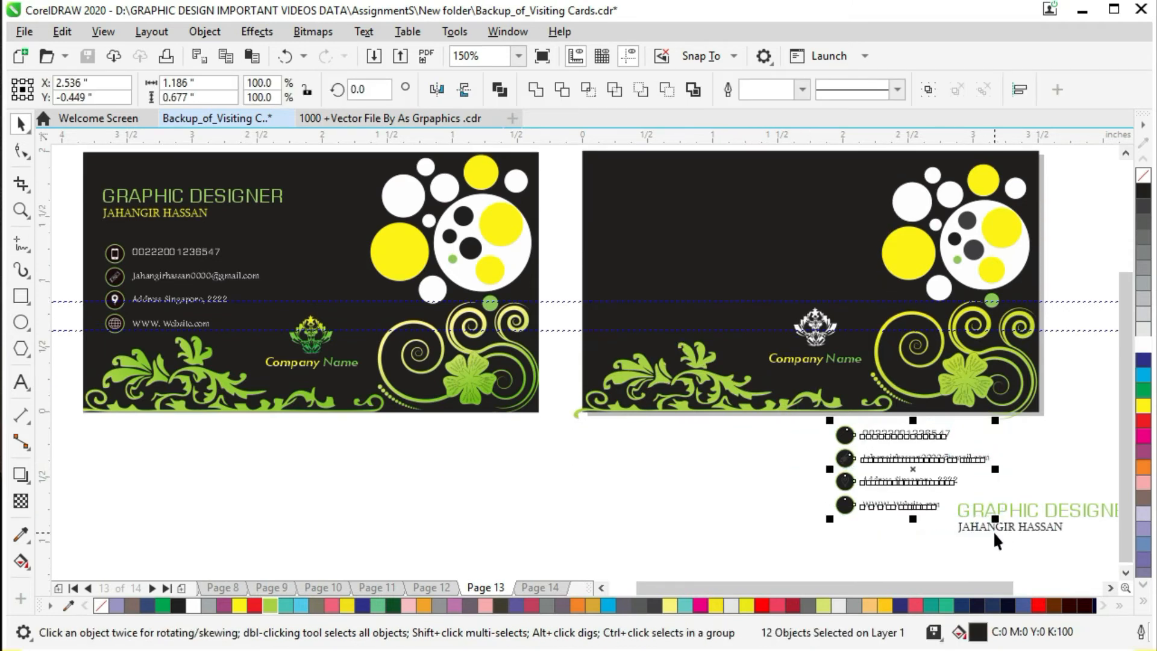
pyautogui.click(664, 232)
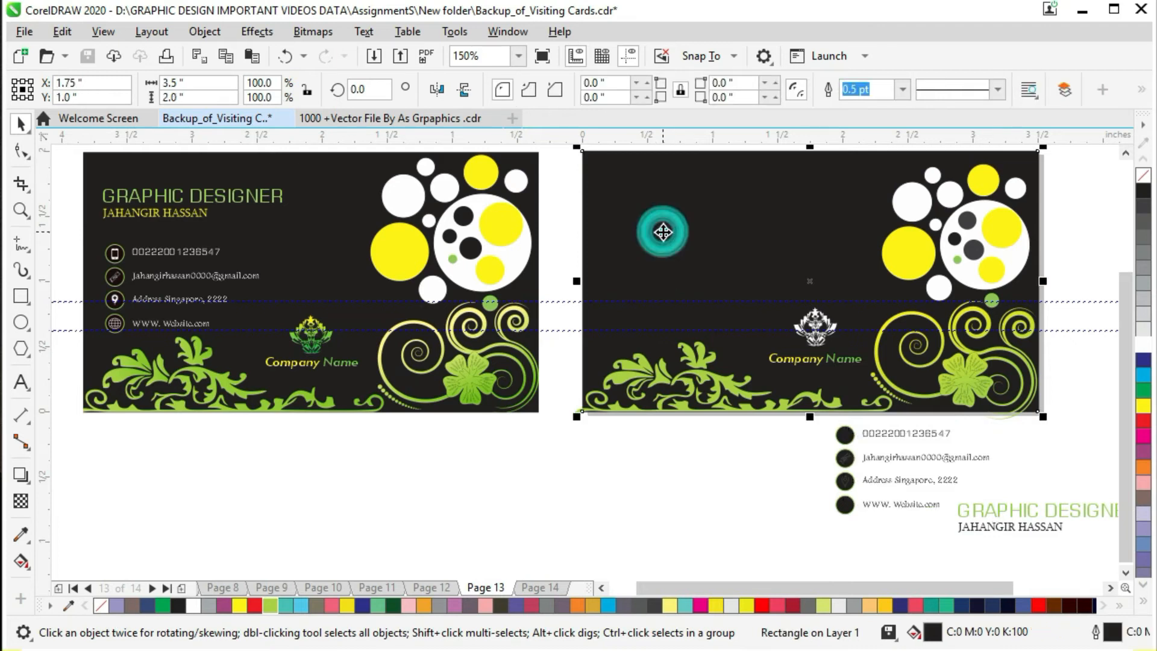
pyautogui.moveTo(811, 417); pyautogui.dragTo(930, 468)
pyautogui.hotkey('ctrl', 'z')
pyautogui.moveTo(812, 424); pyautogui.dragTo(978, 507)
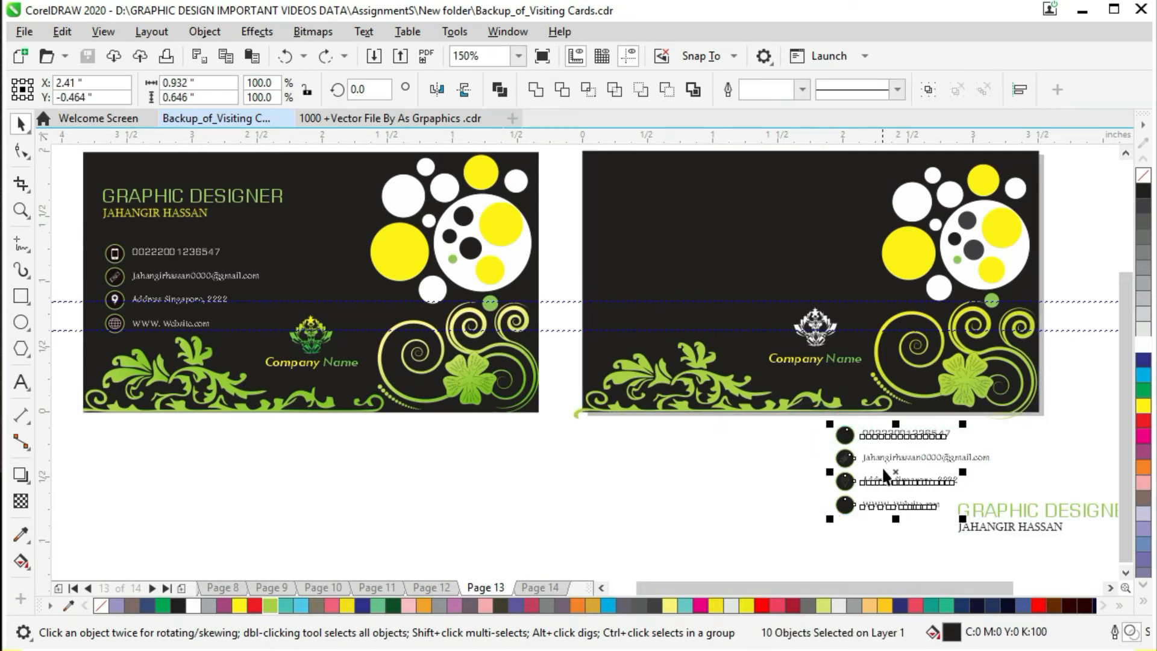
pyautogui.moveTo(899, 468); pyautogui.dragTo(678, 249)
pyautogui.hotkey('ctrl', 'z')
# - Move all the contact lines and their icons onto the left part of the card and colour them white
pyautogui.moveTo(807, 416); pyautogui.dragTo(1008, 524)
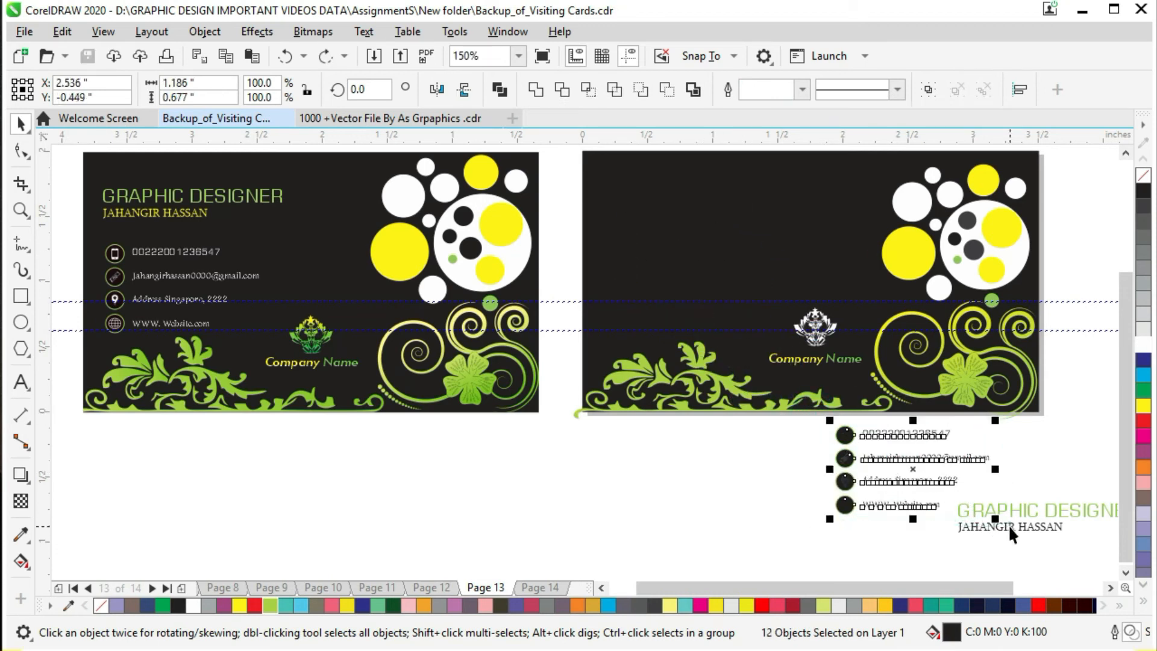
pyautogui.moveTo(907, 461); pyautogui.dragTo(680, 278)
pyautogui.click(652, 465)
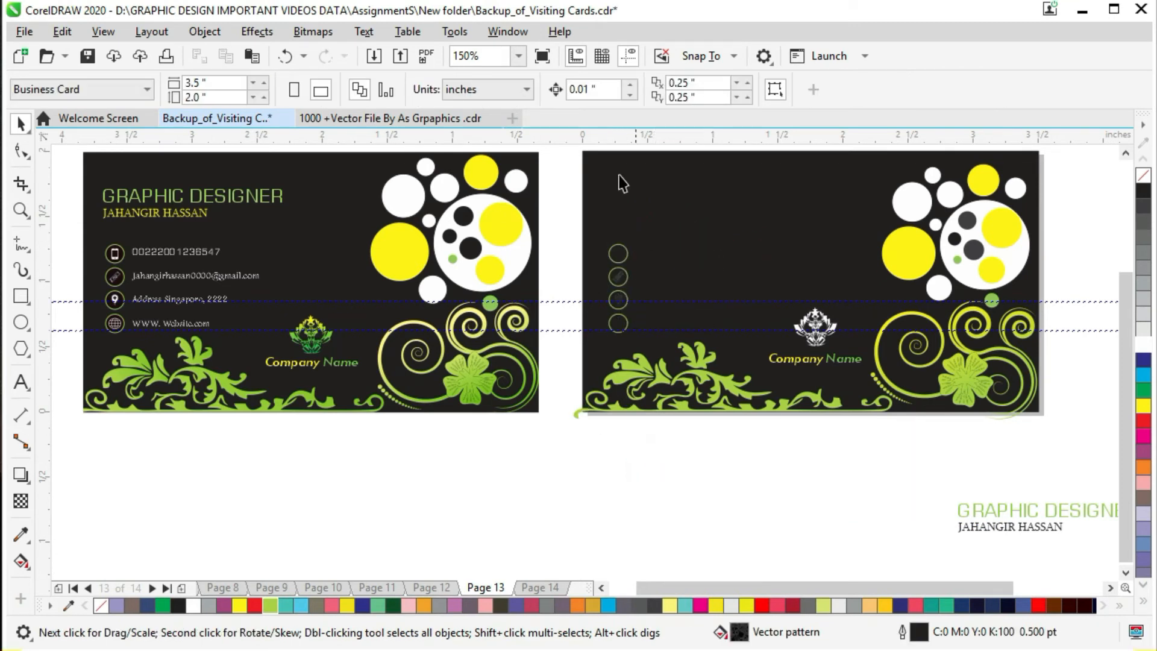
pyautogui.hotkey('ctrl', 'z')
pyautogui.moveTo(911, 474); pyautogui.dragTo(689, 258)
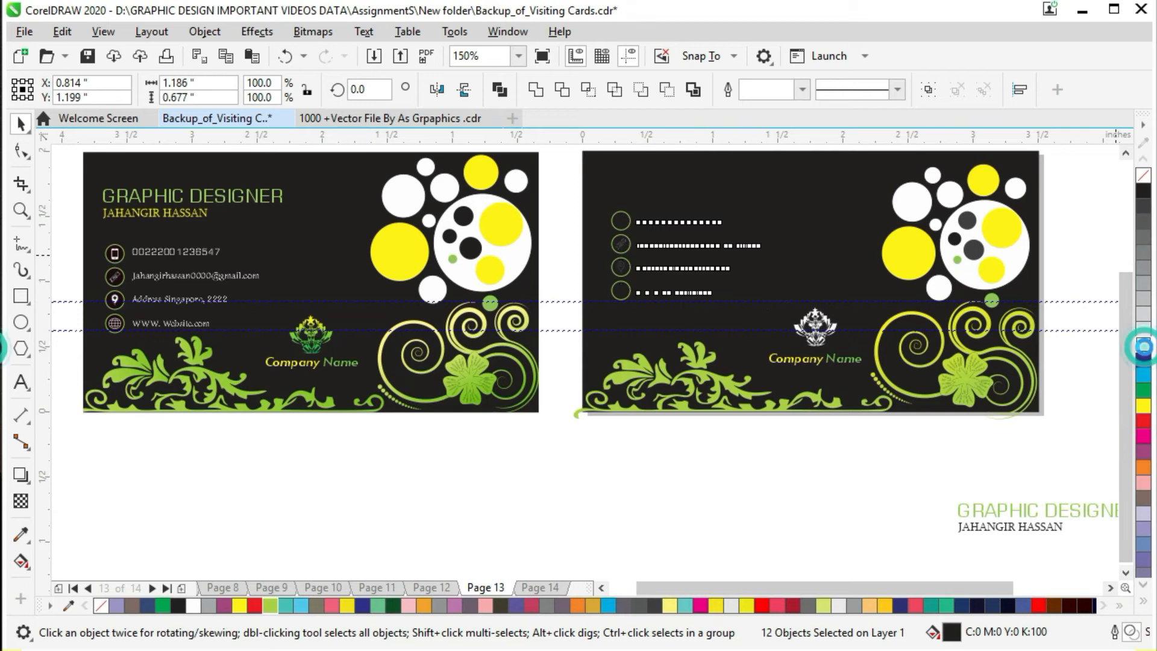
pyautogui.click(1143, 332)
pyautogui.click(763, 467)
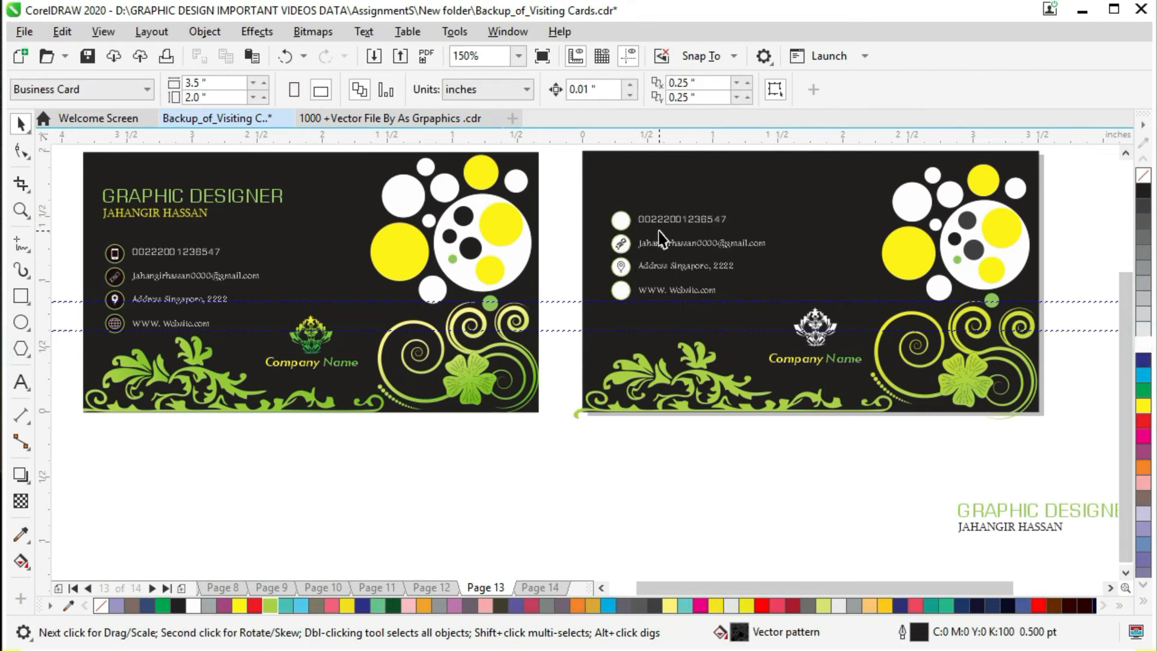
# - Add a horizontal guideline at the top of the example's contact block and lower the copied contact block to the same level
pyautogui.moveTo(382, 140); pyautogui.dragTo(395, 244)
pyautogui.moveTo(587, 165); pyautogui.dragTo(783, 334)
pyautogui.press('Down')
pyautogui.press('Down')
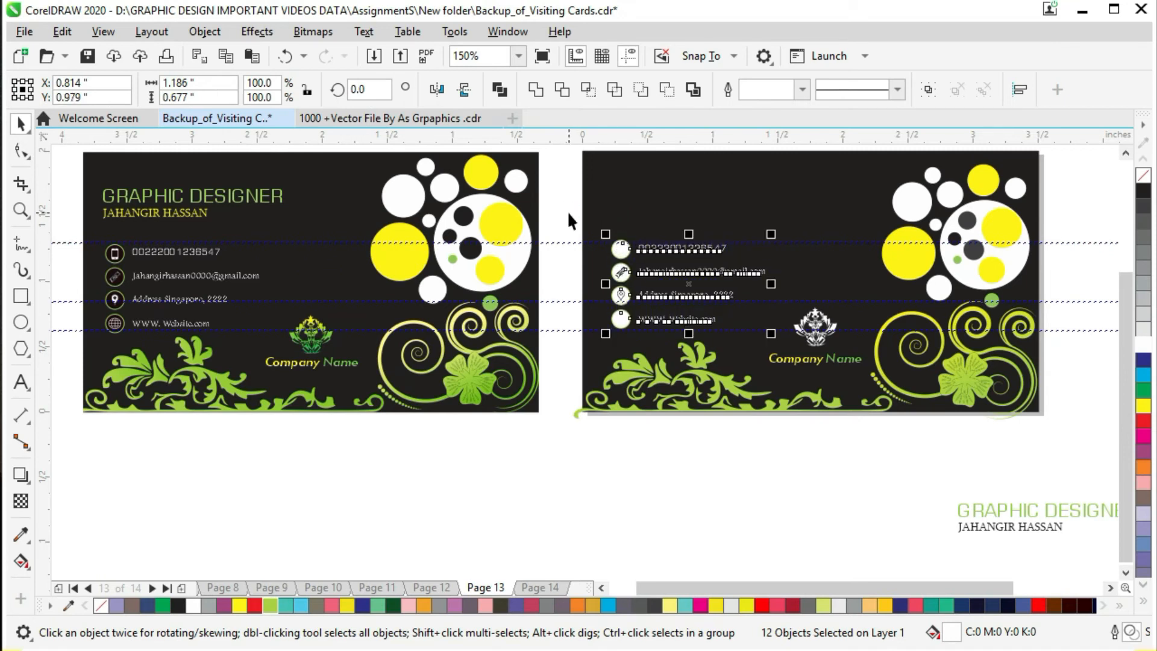
pyautogui.press('Down')
pyautogui.press('Down')
pyautogui.press('Down')
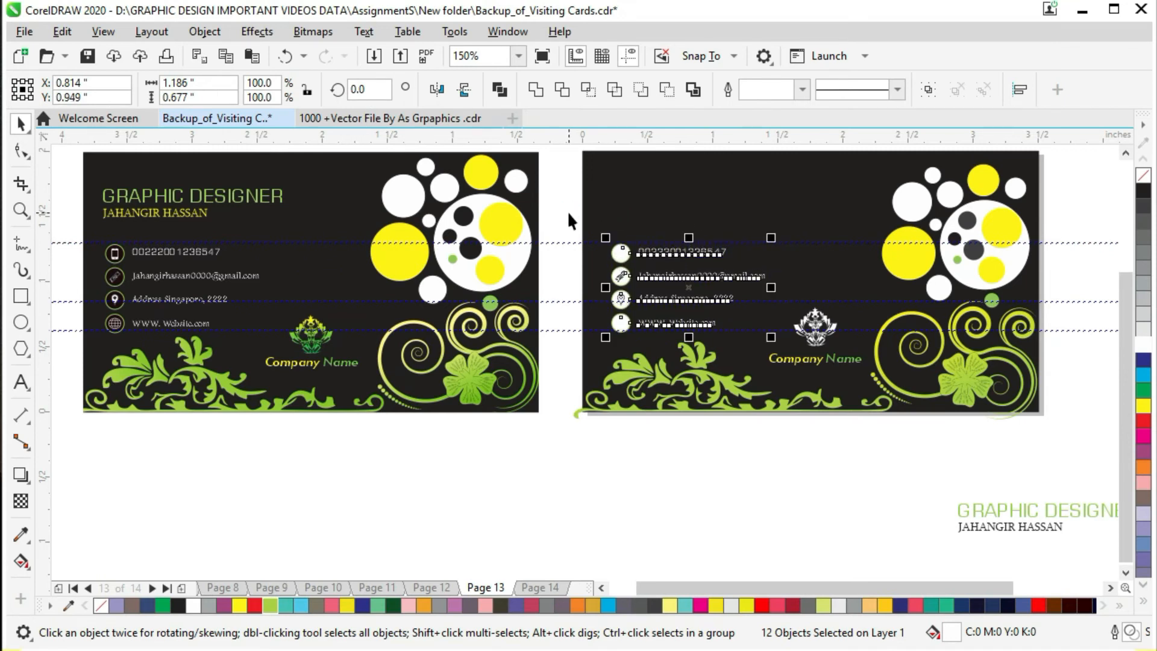
pyautogui.click(638, 509)
# - Try to fill the phone icon beside the first contact line with black
pyautogui.click(624, 238)
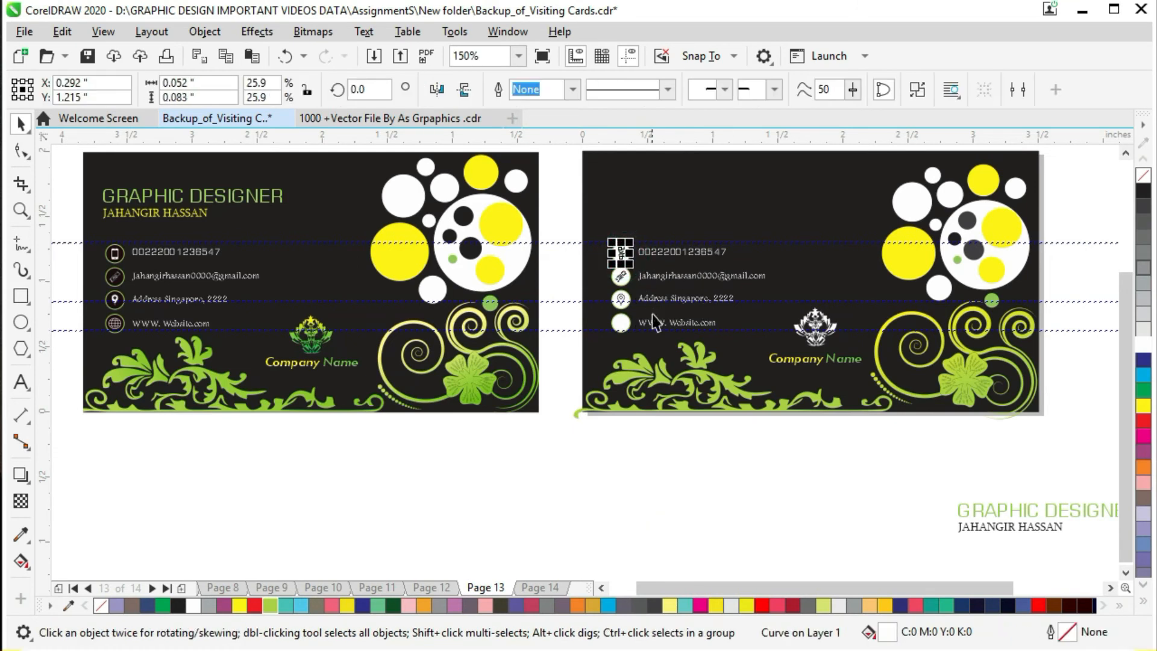
pyautogui.scroll(2, 625, 238)
pyautogui.scroll(-2, 299, 274)
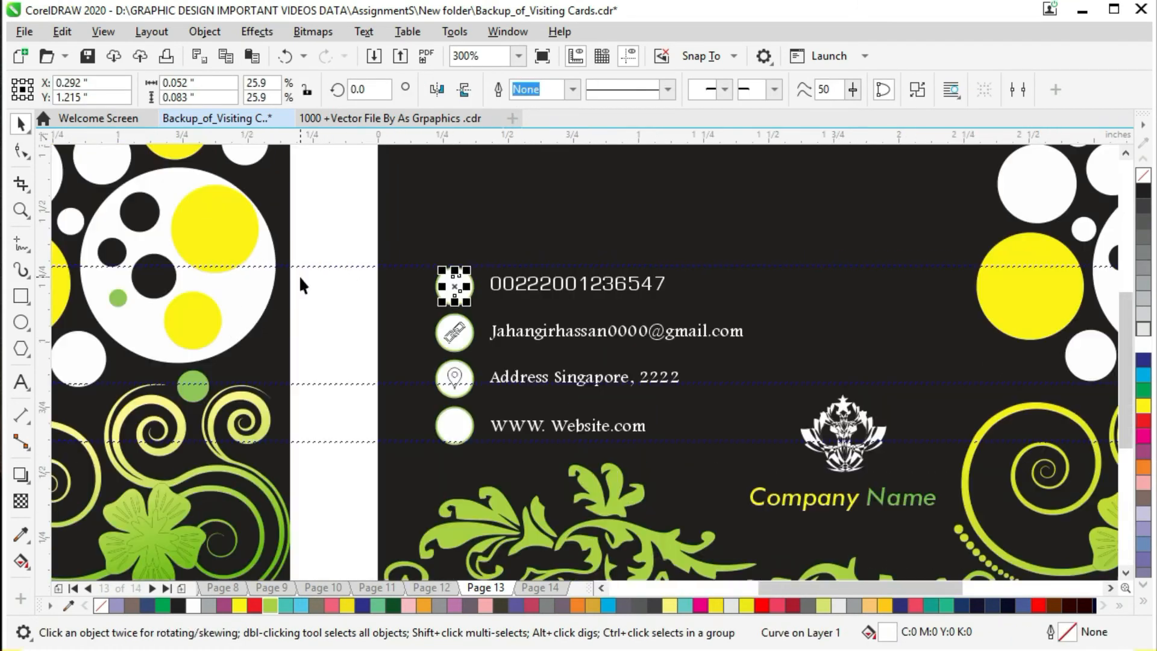
pyautogui.moveTo(877, 585); pyautogui.dragTo(794, 584)
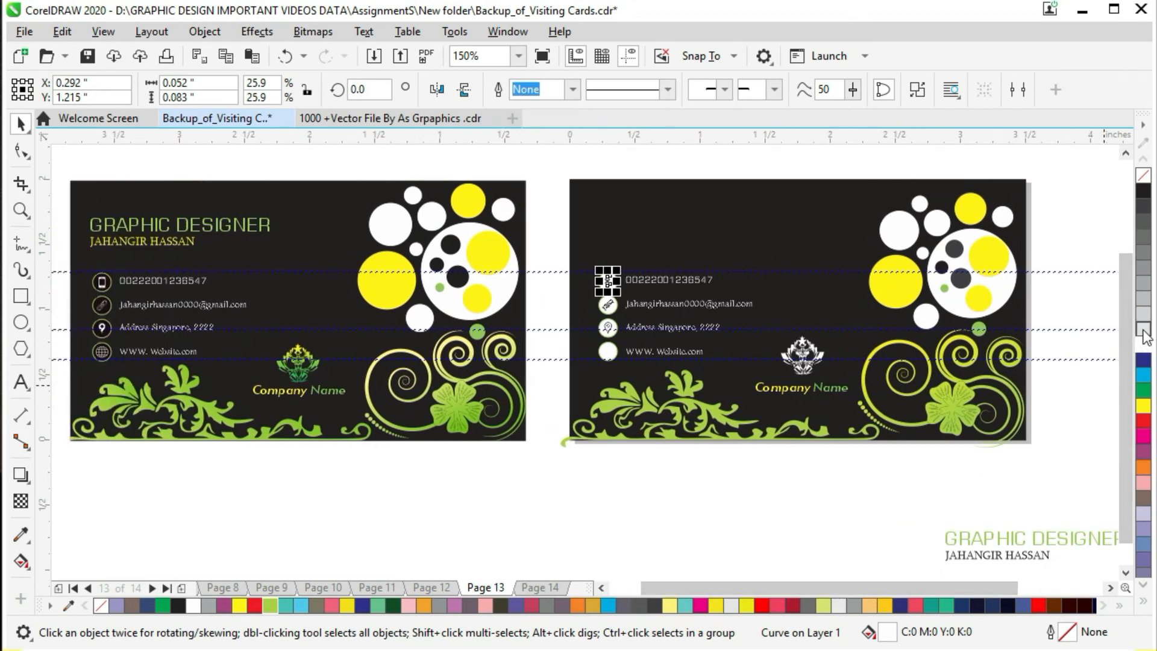
pyautogui.click(1144, 190)
pyautogui.click(712, 495)
pyautogui.hotkey('ctrl', 'z')
pyautogui.click(683, 508)
# - Try to fill the four white contact icon circles with black
pyautogui.click(609, 285)
pyautogui.keyDown('shift'); pyautogui.click(613, 311); pyautogui.keyUp('shift')
pyautogui.keyDown('shift'); pyautogui.click(610, 327); pyautogui.keyUp('shift')
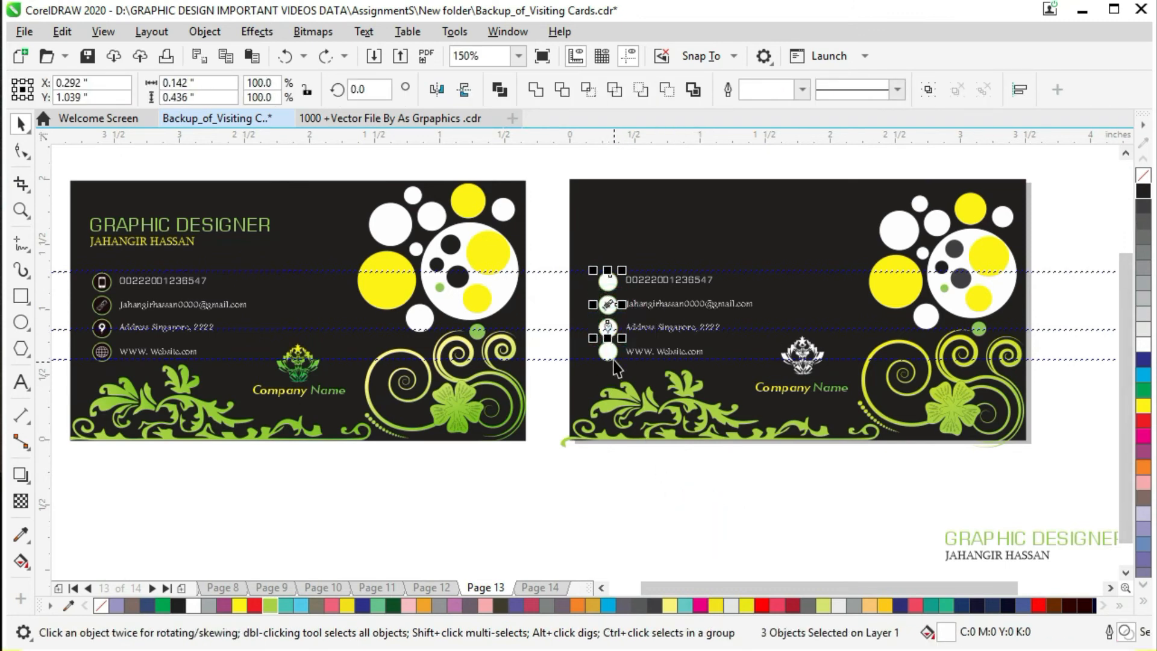
pyautogui.keyDown('shift'); pyautogui.click(612, 358); pyautogui.keyUp('shift')
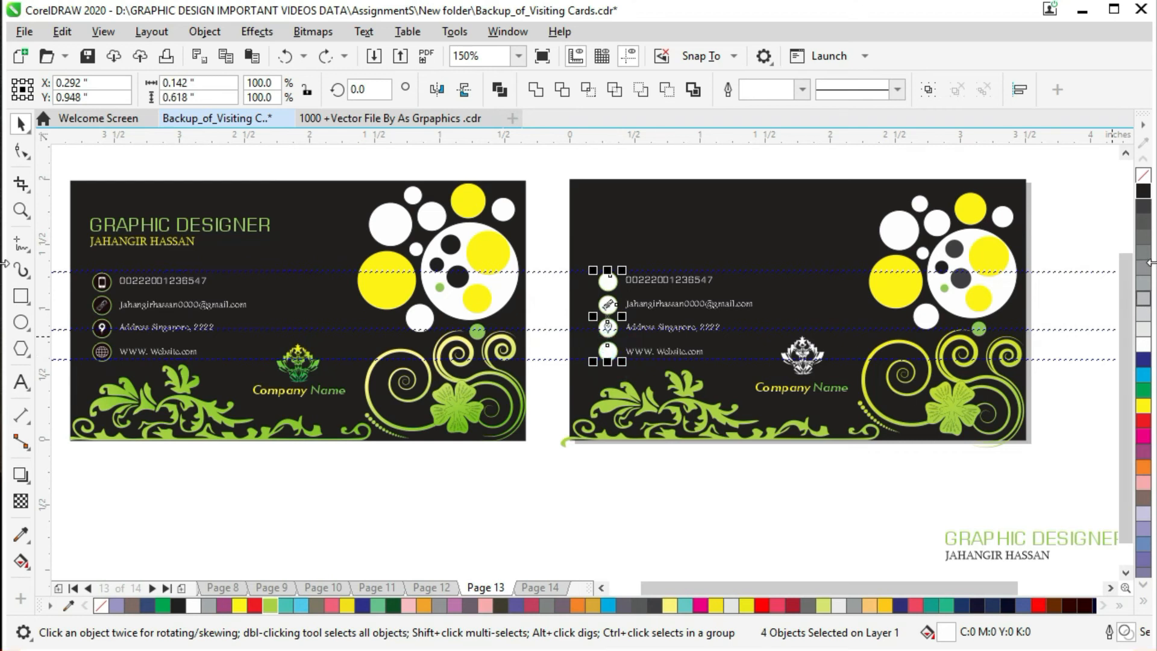
pyautogui.click(1144, 192)
pyautogui.hotkey('ctrl', 'z')
# - Fill the phone icon beside the first contact line with white and the circle behind it with black
pyautogui.click(653, 426)
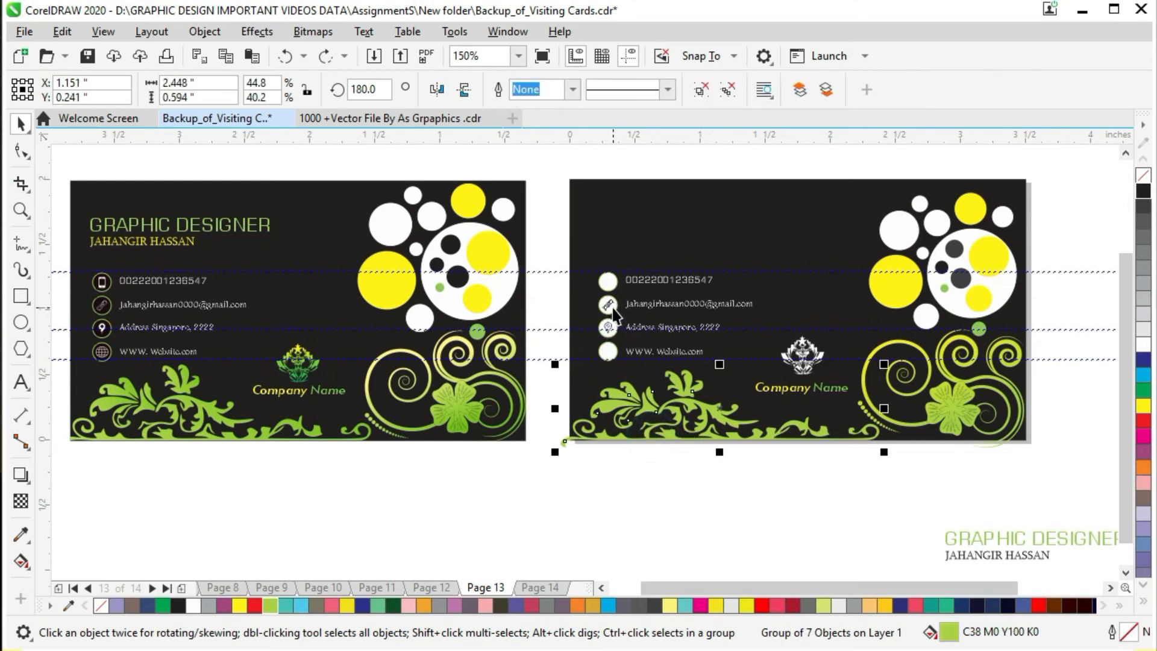
pyautogui.scroll(4, 652, 302)
pyautogui.click(653, 306)
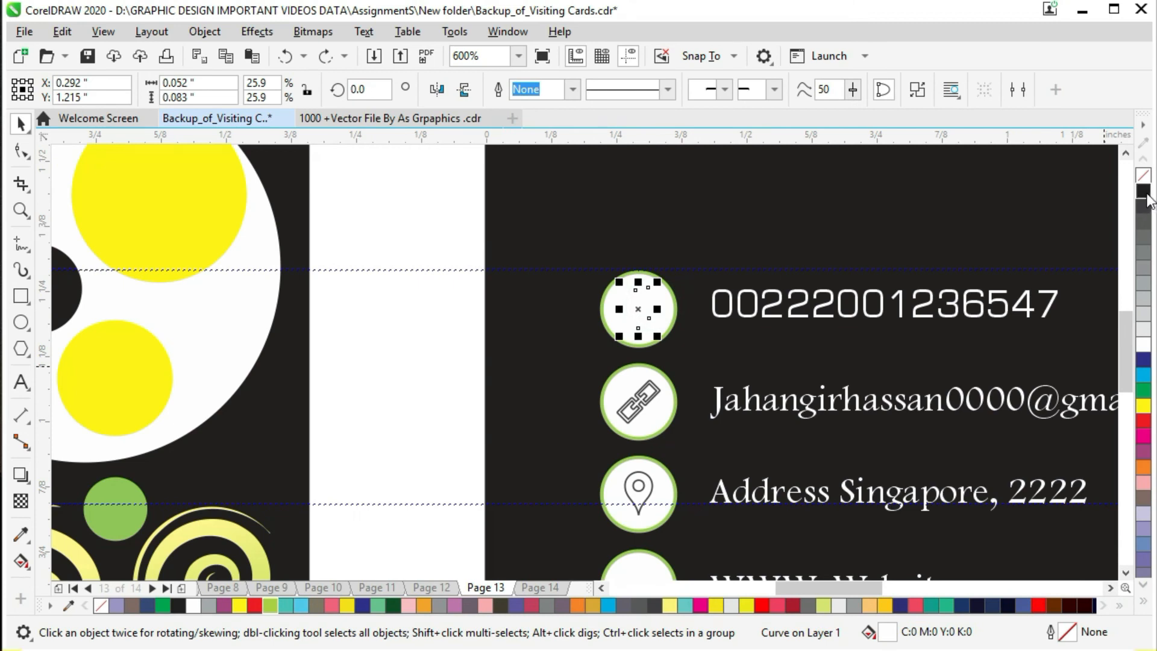
pyautogui.click(1143, 344)
pyautogui.click(674, 318)
pyautogui.click(1145, 192)
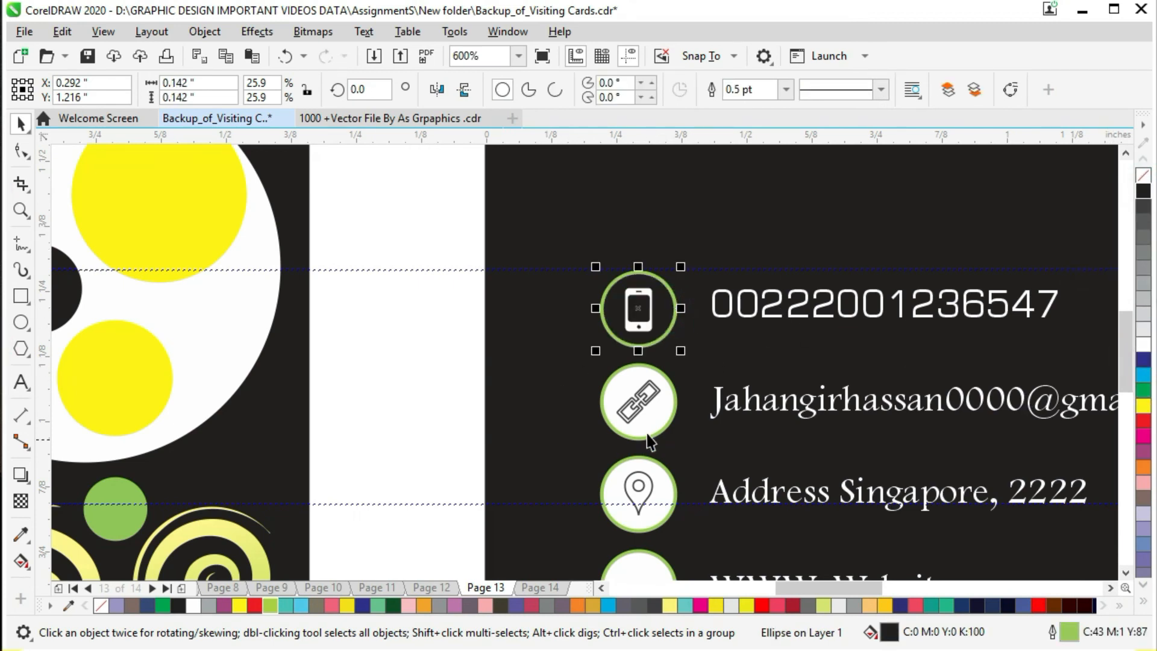
# - Fill the circles behind the link icon and the location pin icon with black
pyautogui.click(650, 435)
pyautogui.click(1145, 208)
pyautogui.click(660, 487)
pyautogui.click(1144, 208)
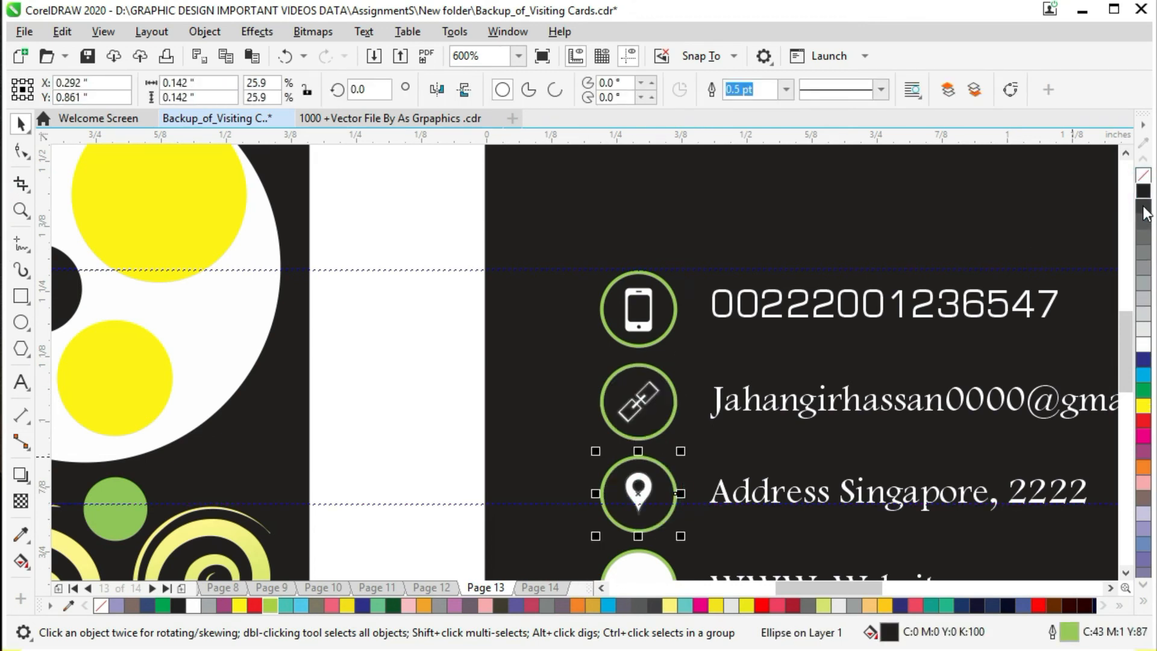
# - Fill the globe icon beside the website line with black
pyautogui.moveTo(1129, 328); pyautogui.dragTo(1130, 349)
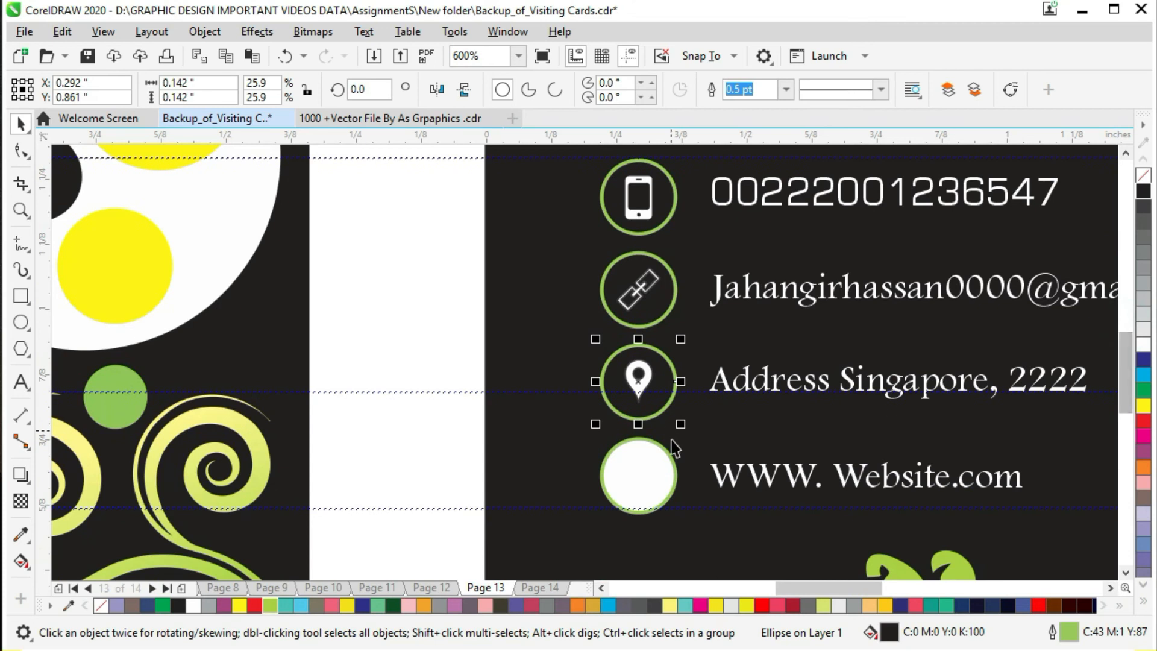
pyautogui.click(657, 477)
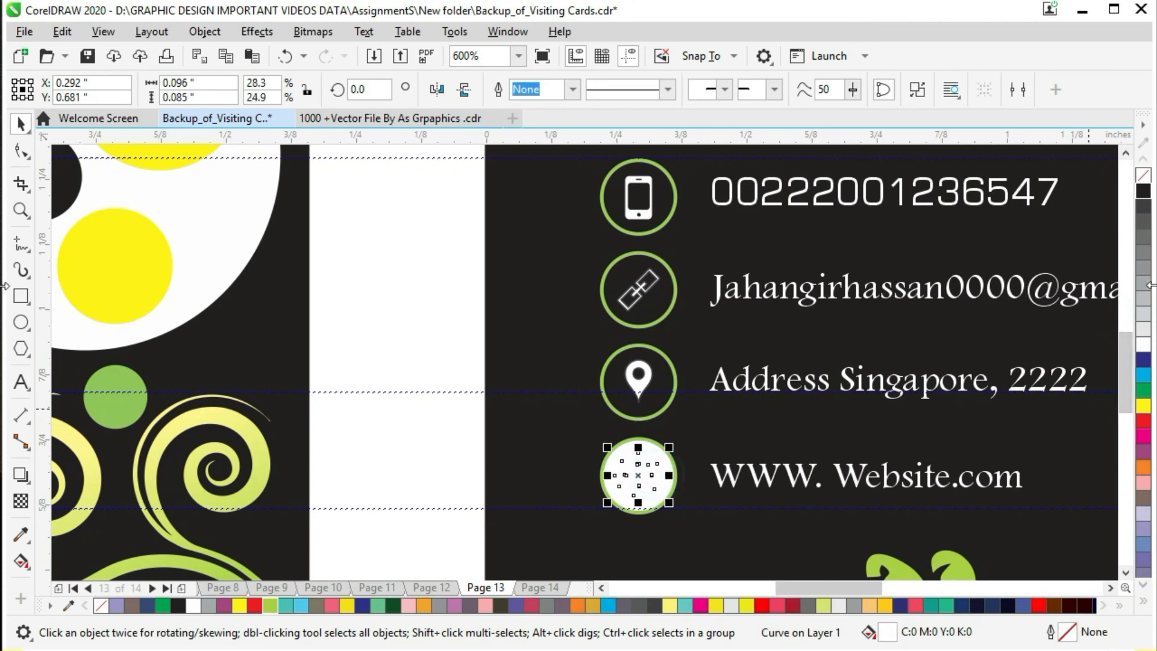
pyautogui.click(1143, 191)
pyautogui.scroll(-1, 640, 495)
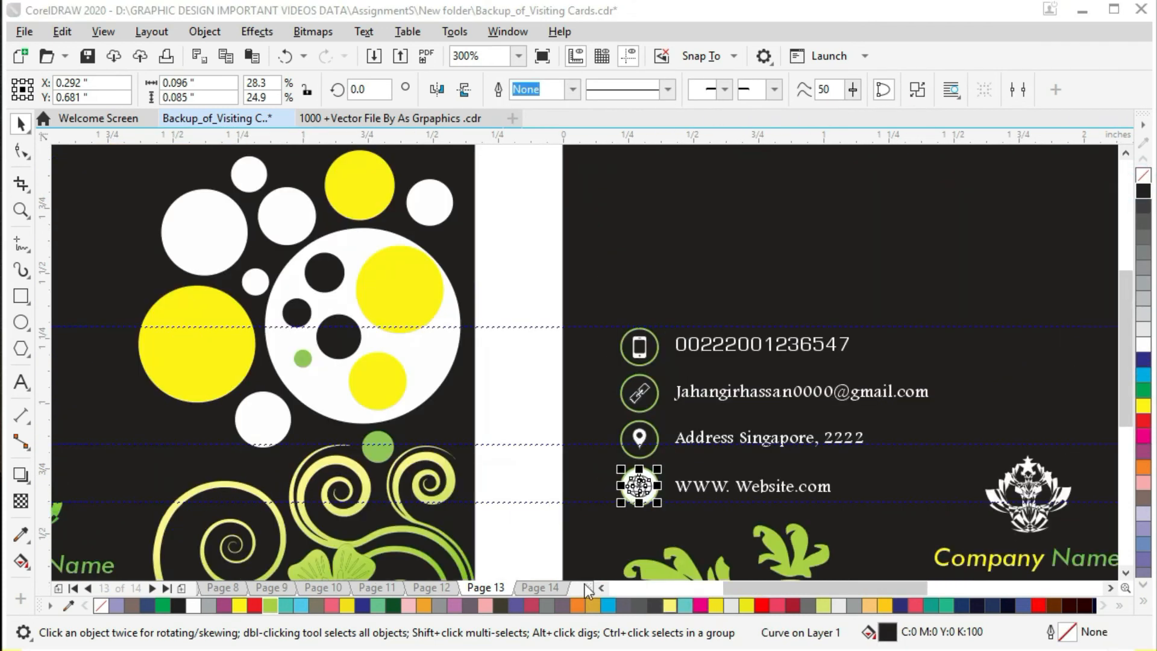
pyautogui.scroll(-1, 555, 441)
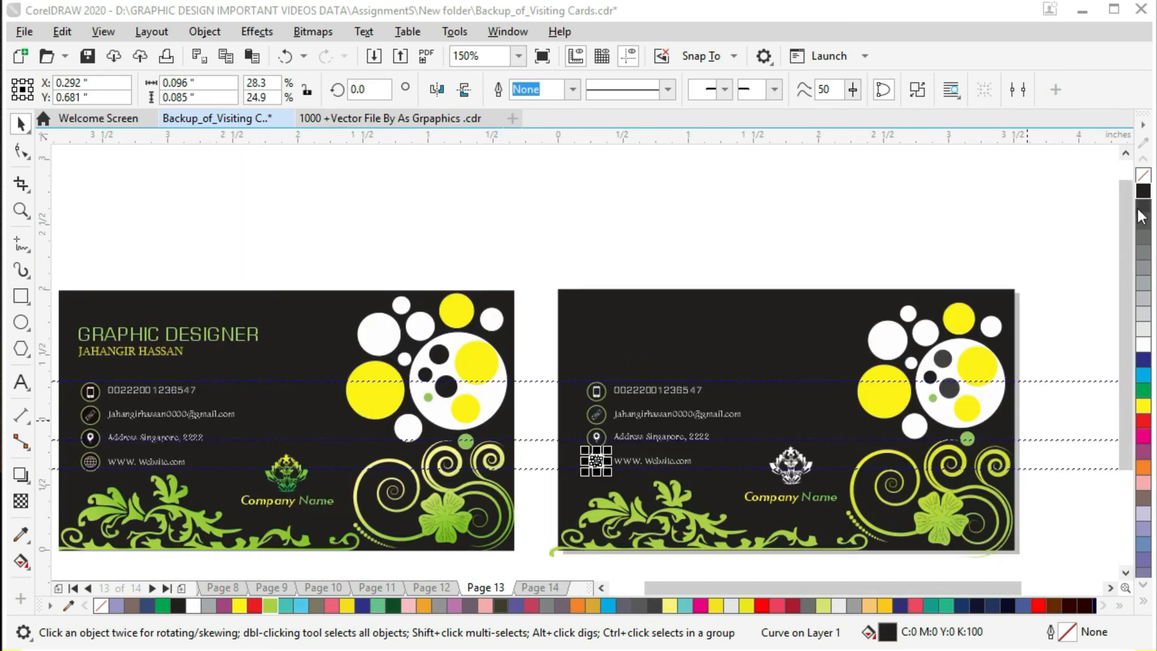
pyautogui.moveTo(1125, 228); pyautogui.dragTo(1125, 268)
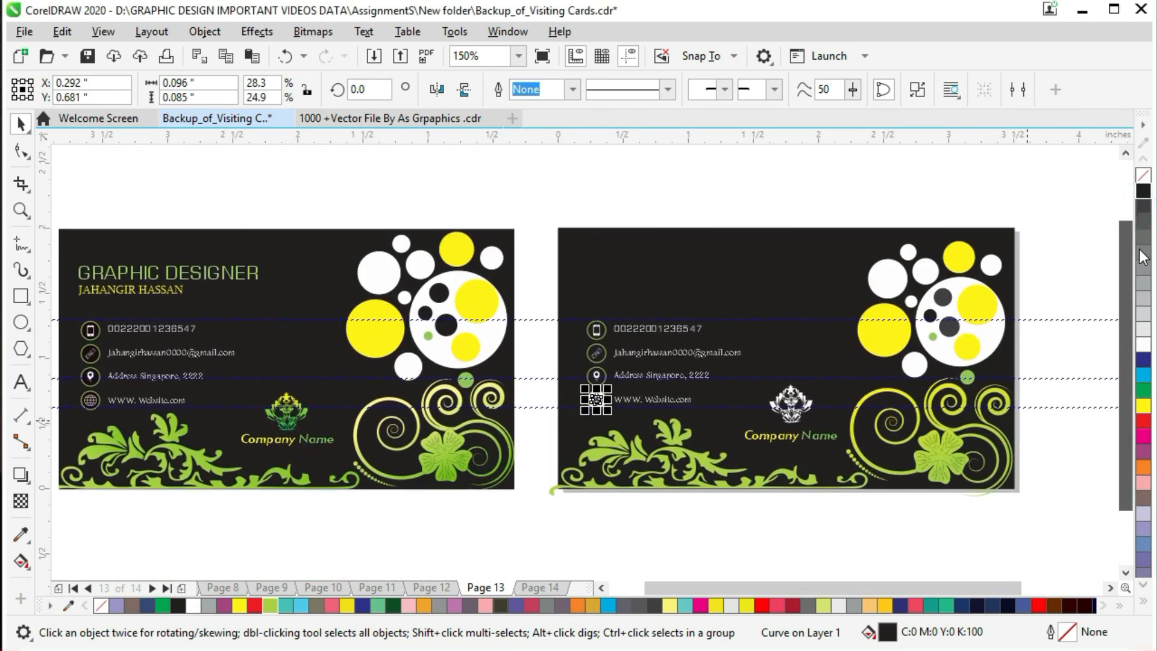
pyautogui.click(599, 590)
pyautogui.moveTo(974, 590); pyautogui.dragTo(1000, 587)
pyautogui.click(693, 529)
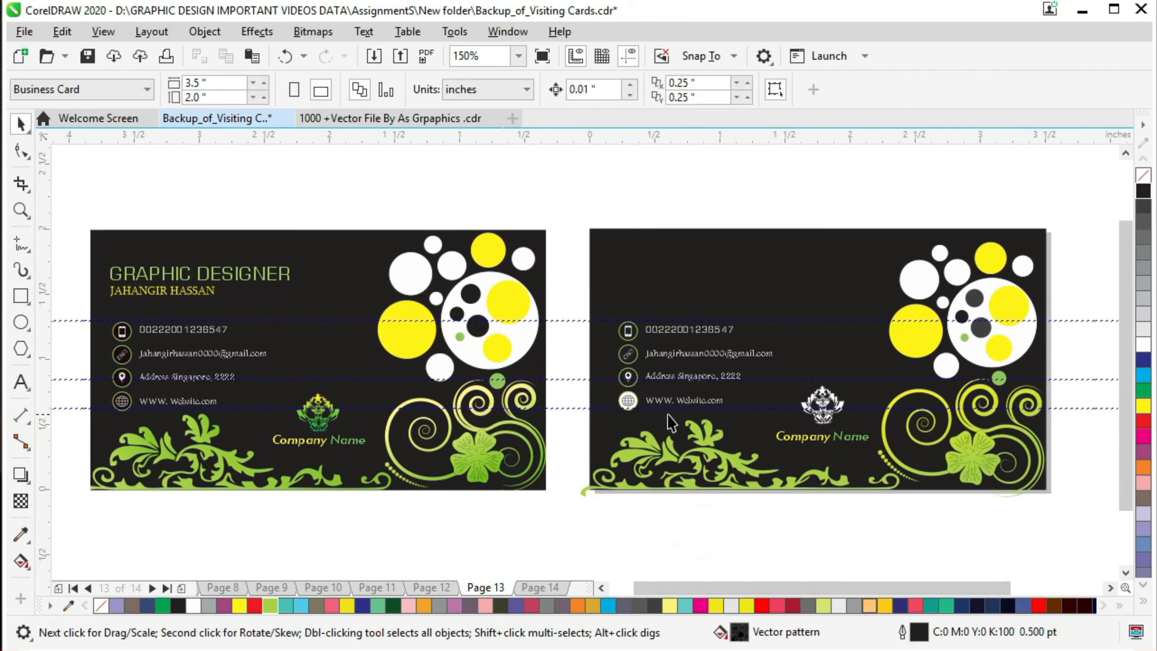
# - Fill the white circle behind the globe icon with black
pyautogui.click(632, 403)
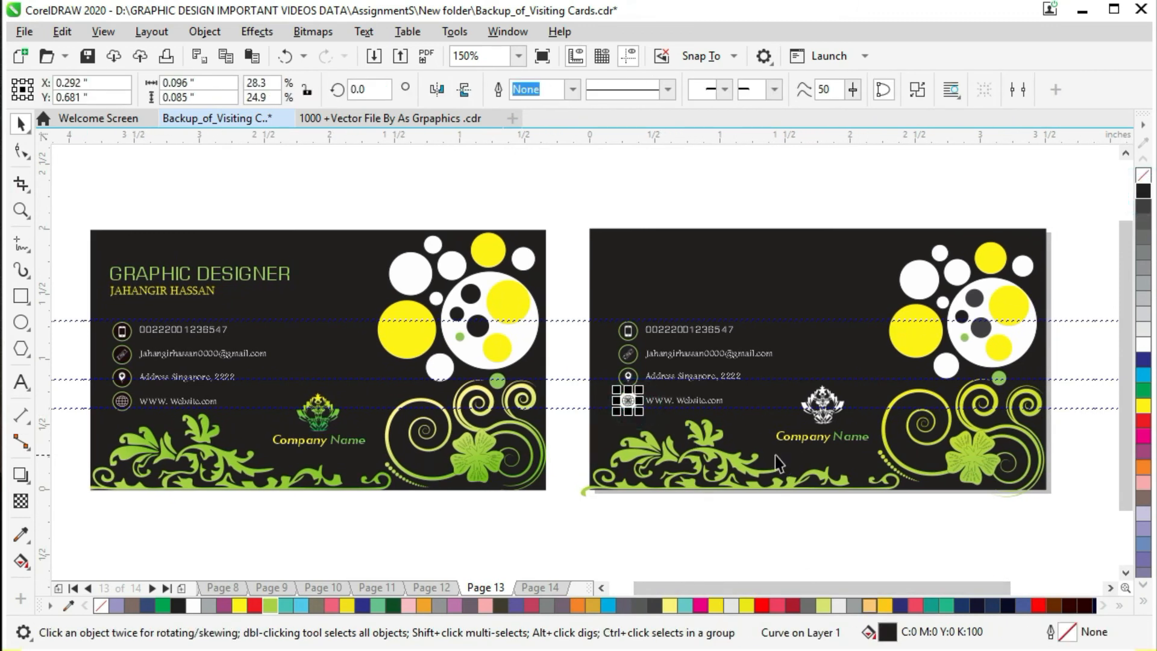
pyautogui.scroll(3, 627, 409)
pyautogui.click(662, 390)
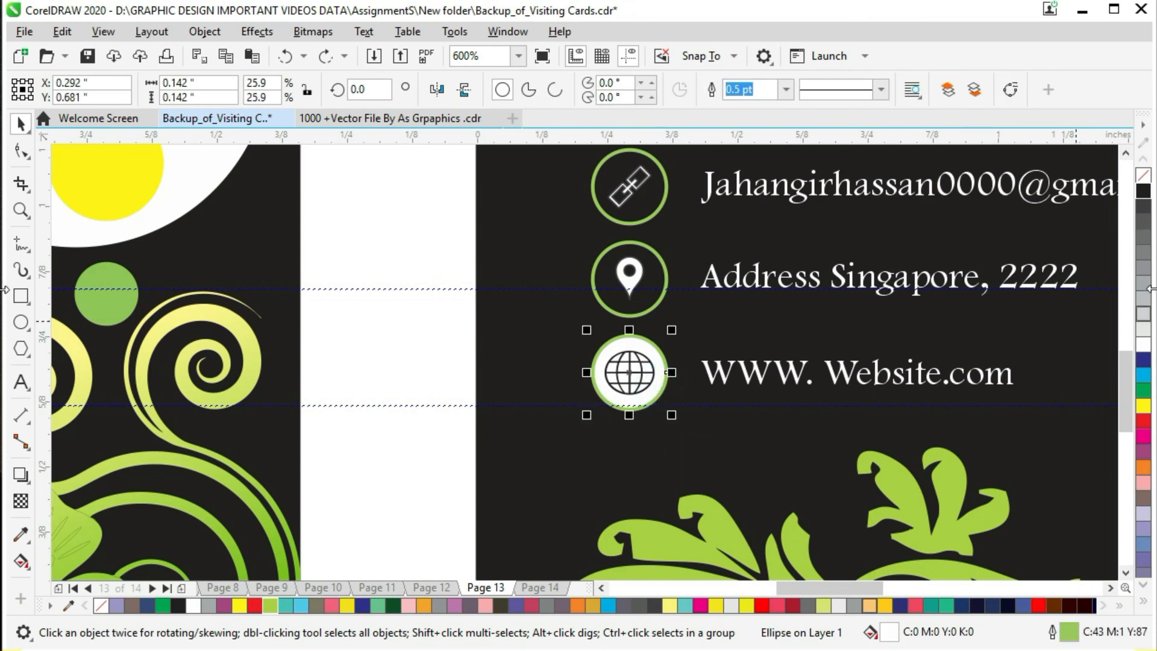
pyautogui.click(1144, 191)
pyautogui.click(632, 382)
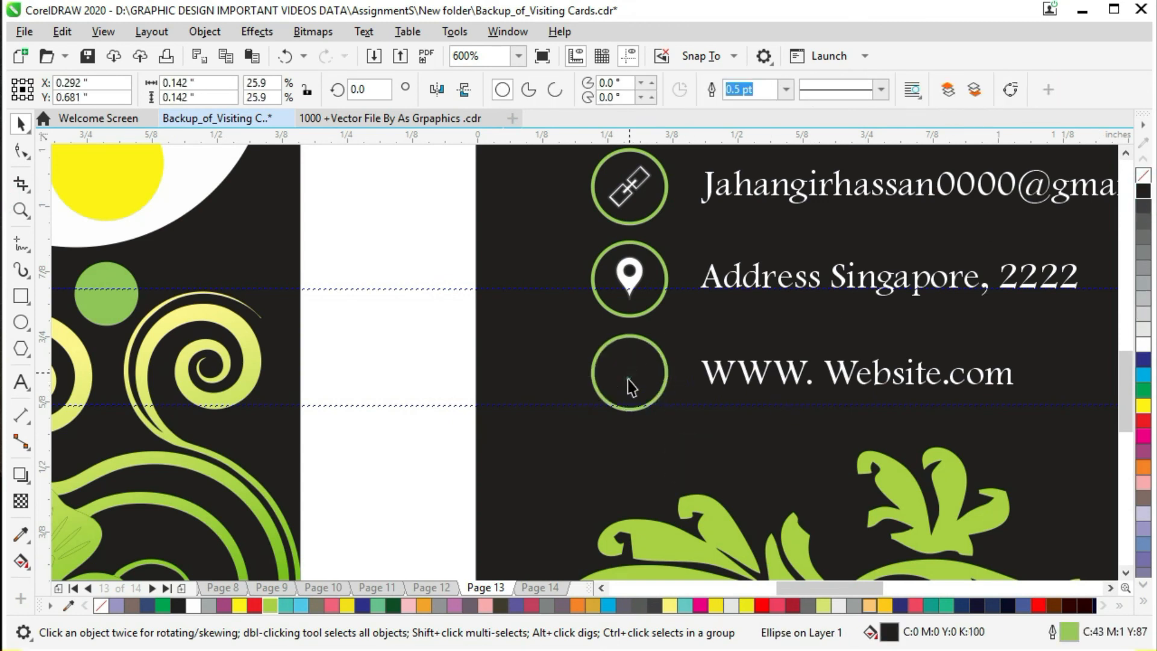
pyautogui.click(1144, 337)
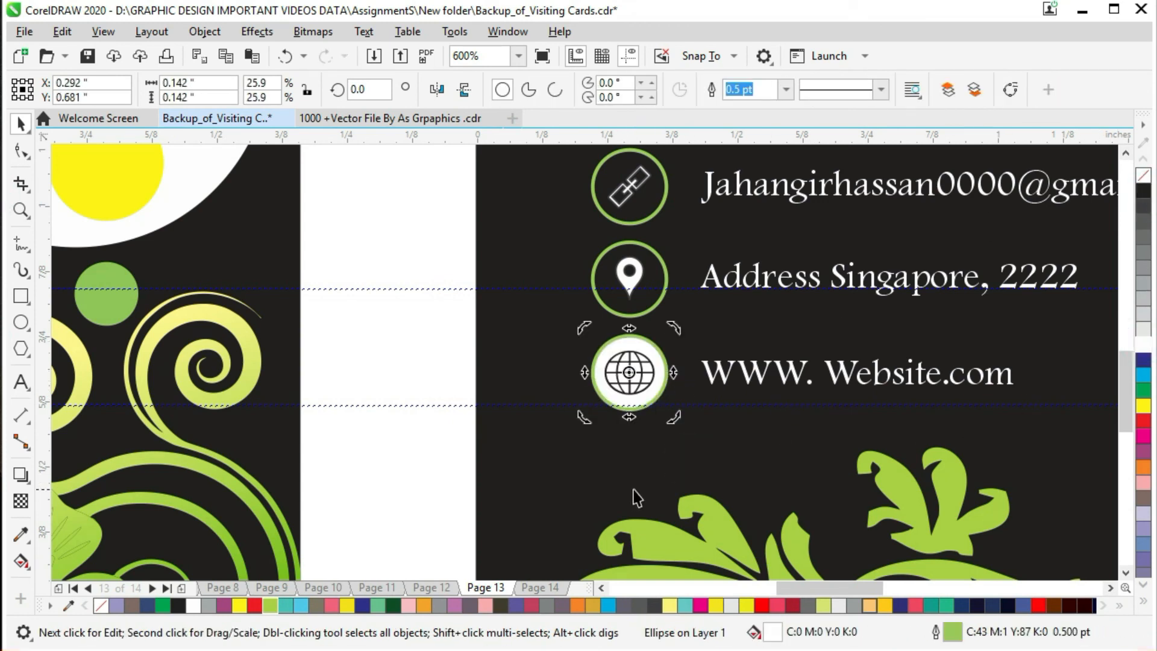
pyautogui.hotkey('ctrl', 'z')
# - Fill the globe icon inside the website circle with white and save the document
pyautogui.click(650, 449)
pyautogui.click(645, 386)
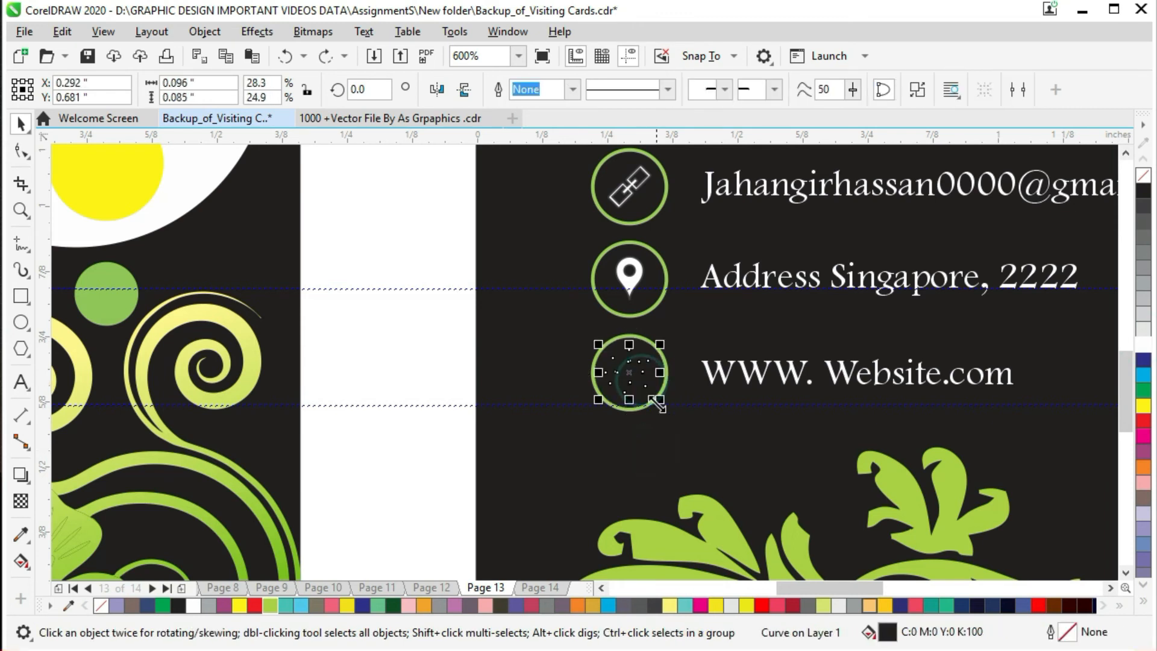
pyautogui.click(1141, 340)
pyautogui.scroll(-2, 552, 570)
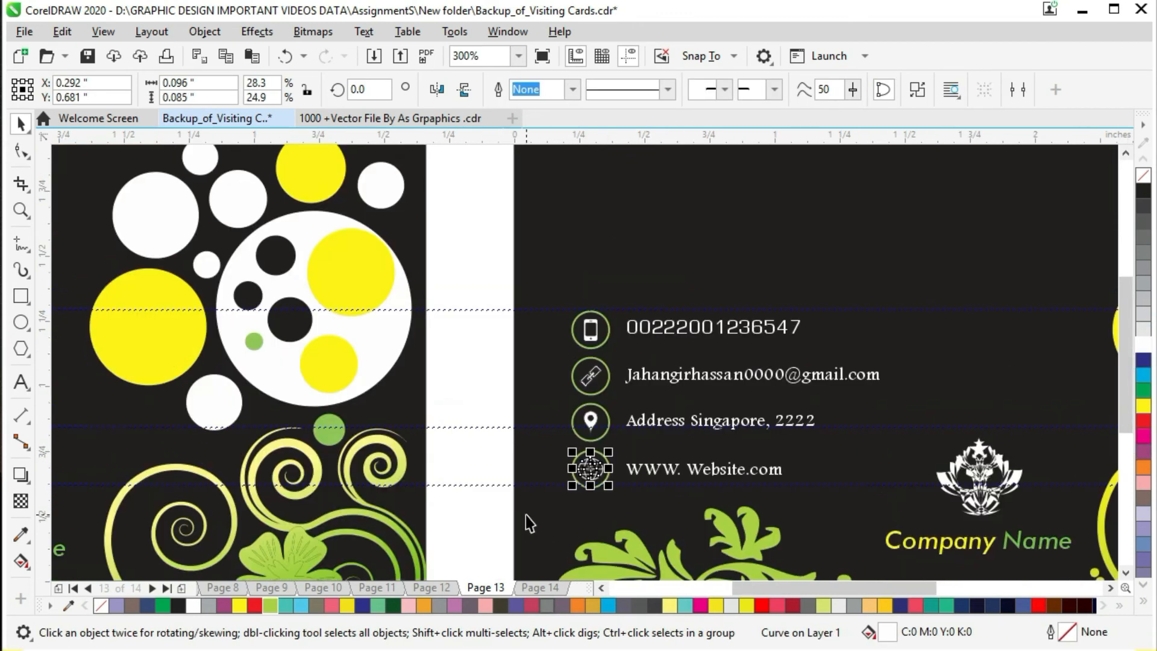
pyautogui.scroll(-3, 529, 522)
pyautogui.scroll(2, 533, 507)
pyautogui.moveTo(1124, 207); pyautogui.dragTo(1127, 290)
pyautogui.moveTo(688, 587); pyautogui.dragTo(656, 586)
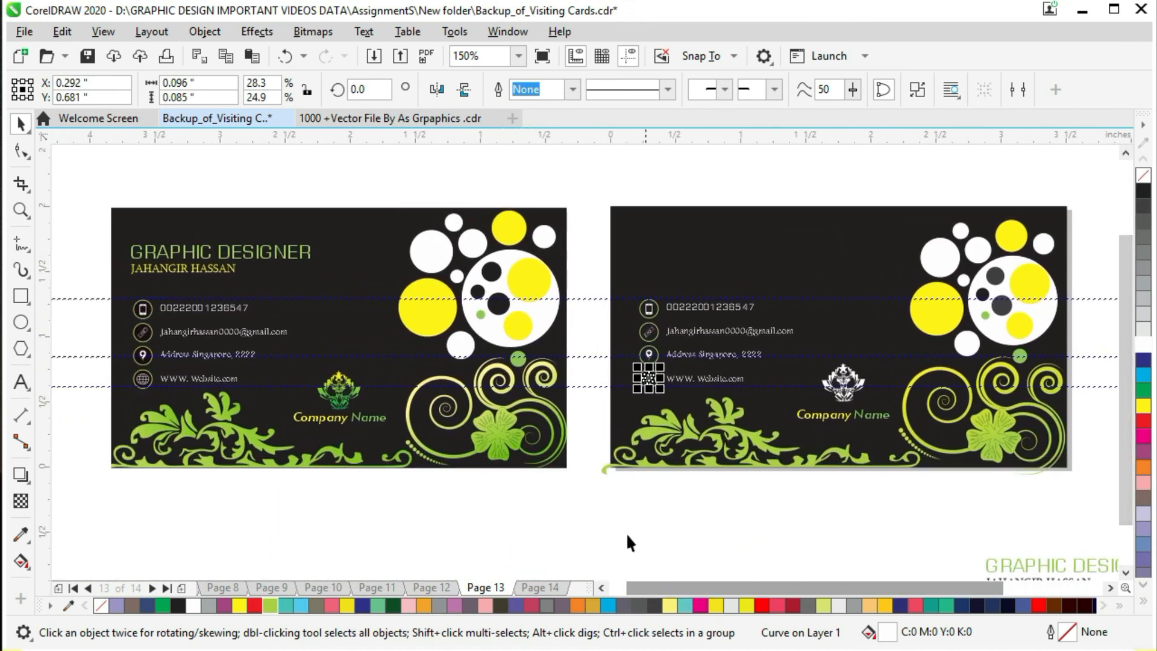
pyautogui.click(619, 508)
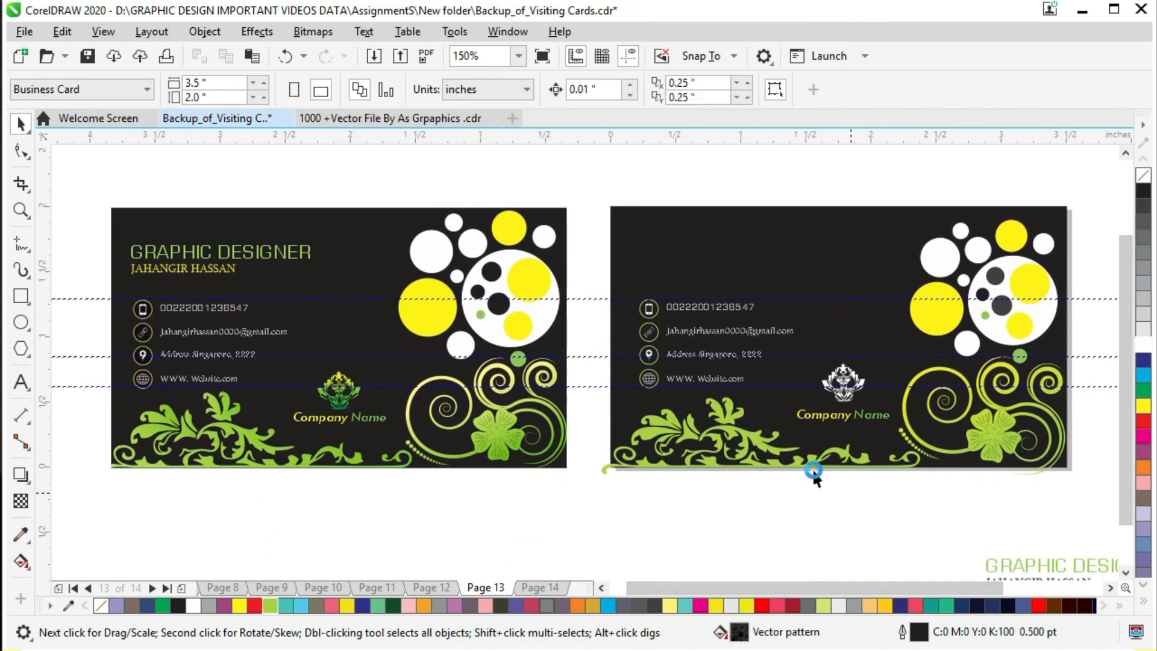
pyautogui.hotkey('ctrl', 's')
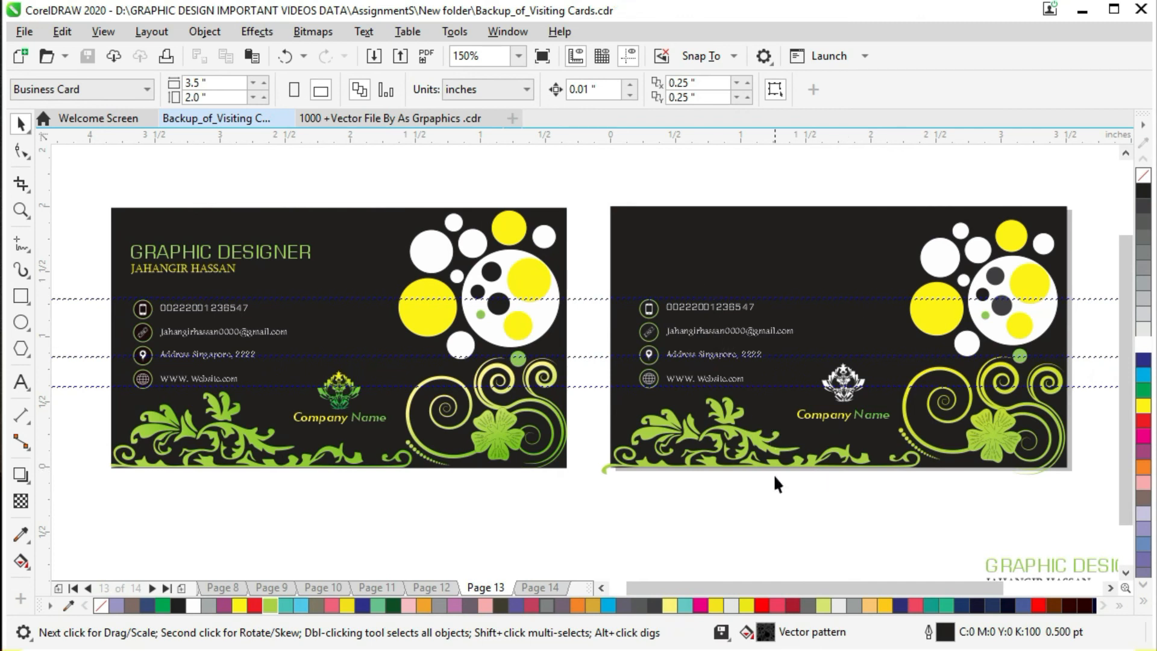
# - Add a vertical guideline along the contact icons' left edge and move the GRAPHIC DESIGNER title and name line onto the card above the contact block
pyautogui.moveTo(52, 320); pyautogui.dragTo(642, 446)
pyautogui.click(683, 522)
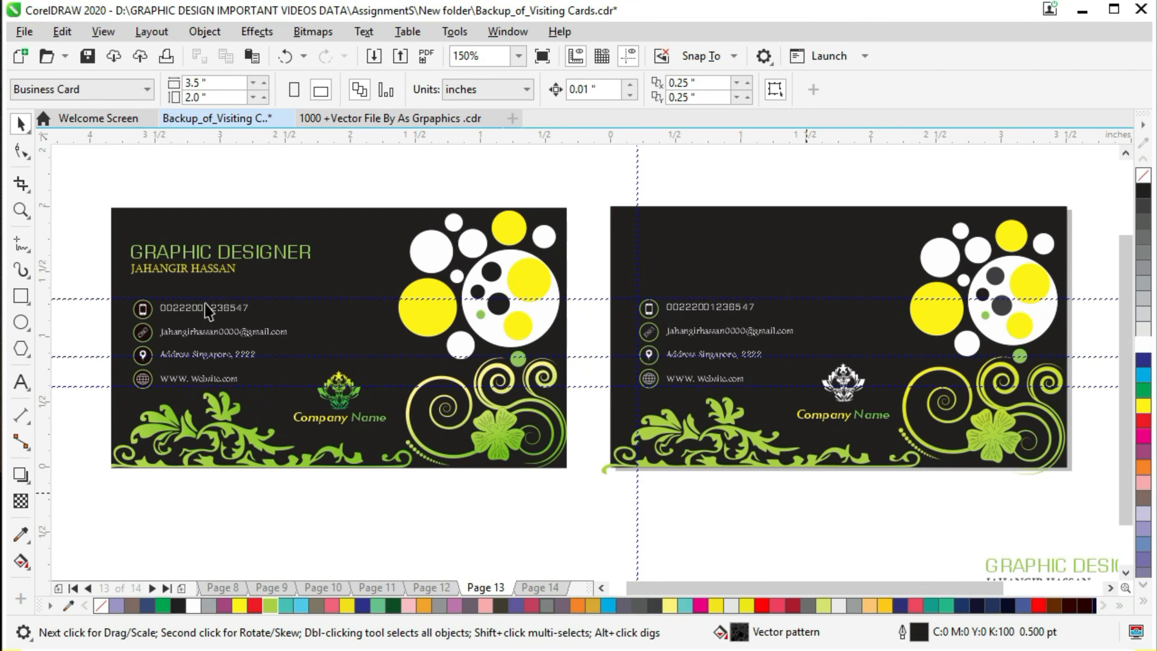
pyautogui.scroll(-2, 1061, 527)
pyautogui.hscroll(2, 1025, 528)
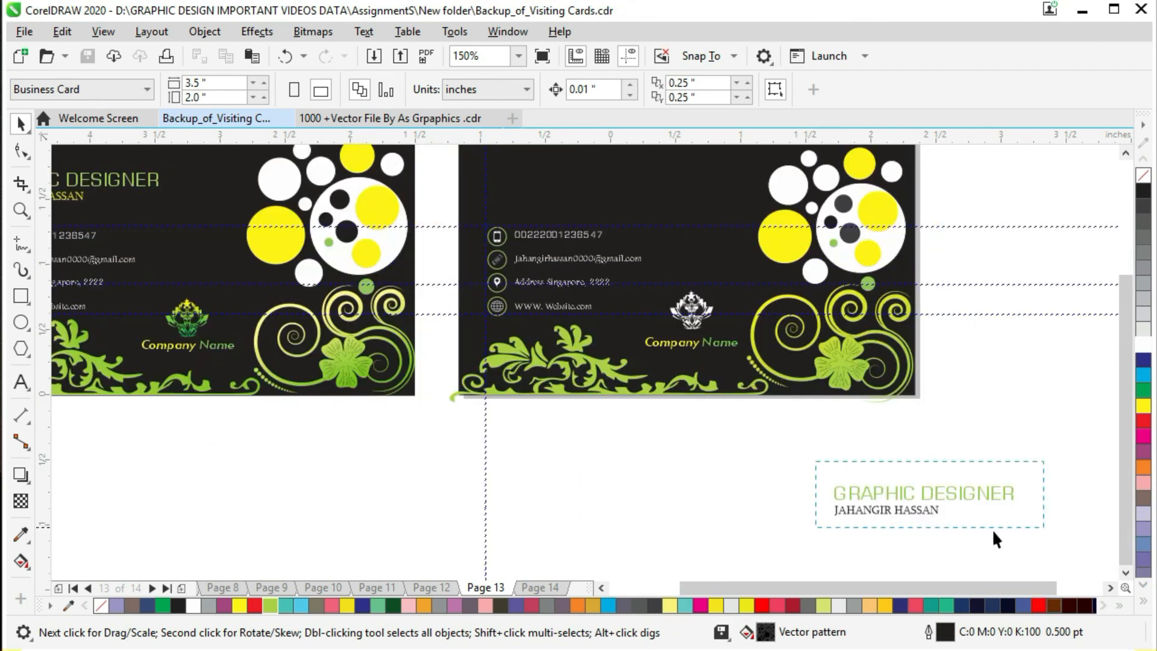
pyautogui.click(1042, 525)
pyautogui.hscroll(-2, 996, 583)
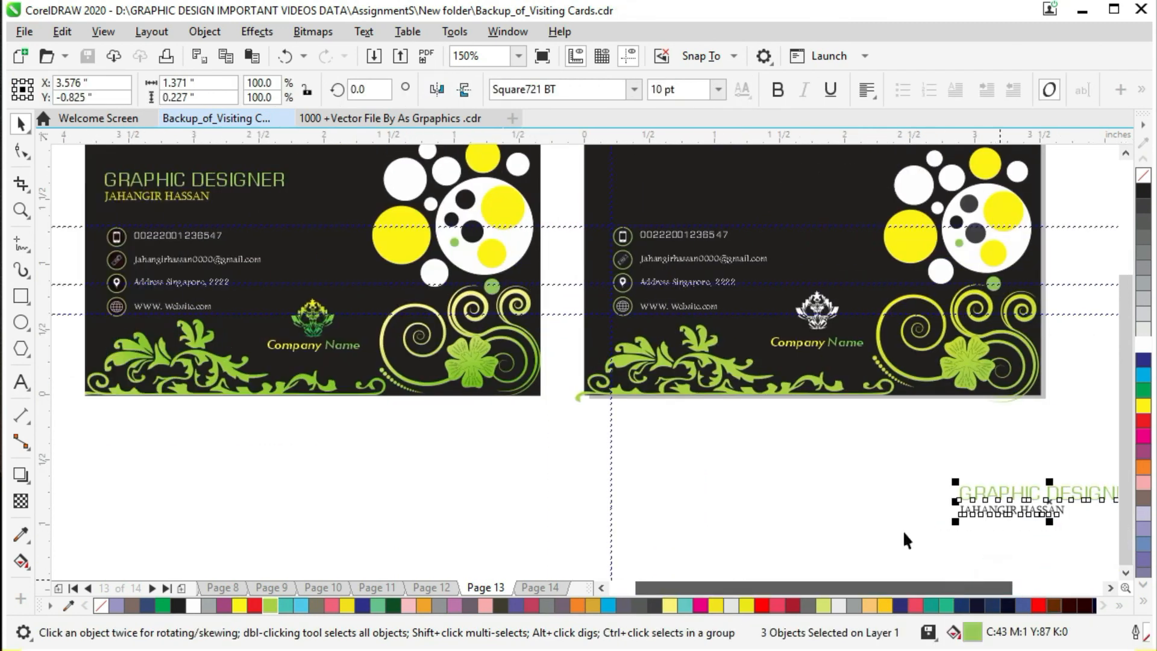
pyautogui.moveTo(1048, 499); pyautogui.dragTo(947, 379)
pyautogui.moveTo(702, 186); pyautogui.dragTo(706, 191)
# - Add a horizontal guideline at the top of the example's title and lower the copied title and name to that level
pyautogui.moveTo(581, 153); pyautogui.dragTo(866, 284)
pyautogui.scroll(1, 648, 212)
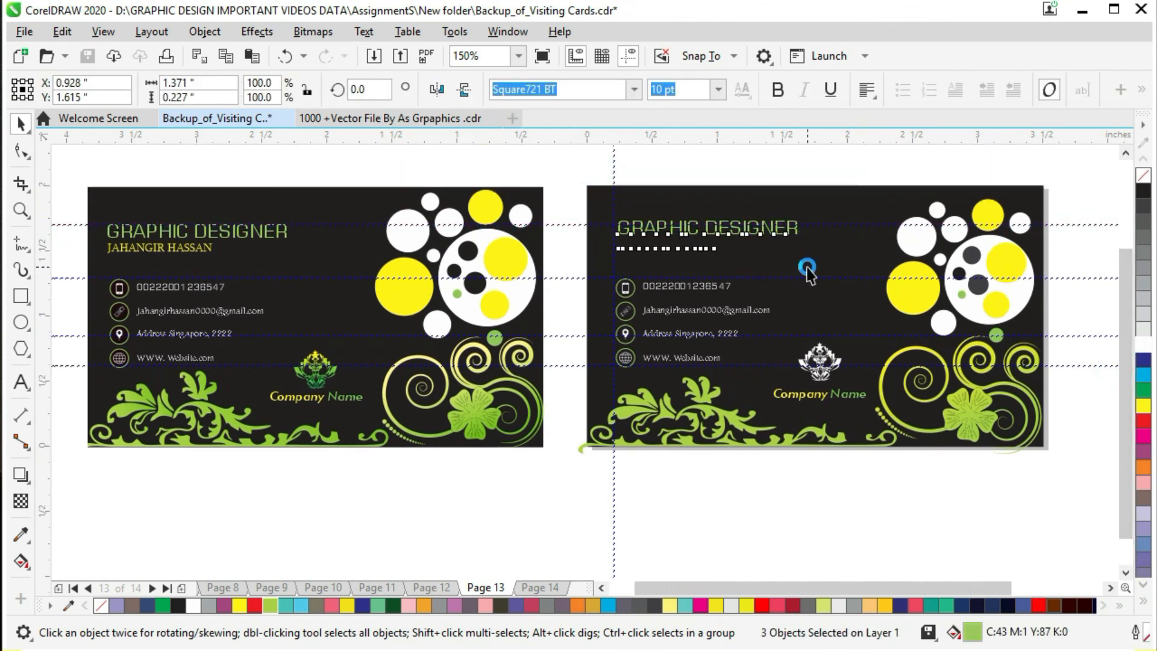
pyautogui.press('Down')
pyautogui.press('Down')
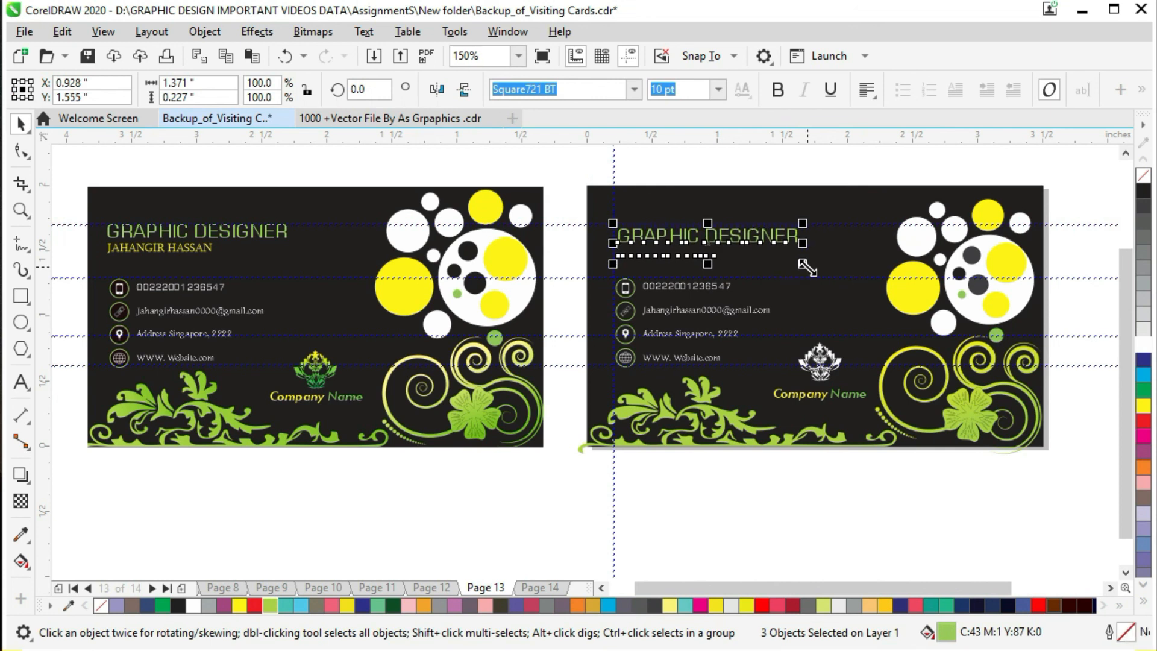
pyautogui.click(749, 517)
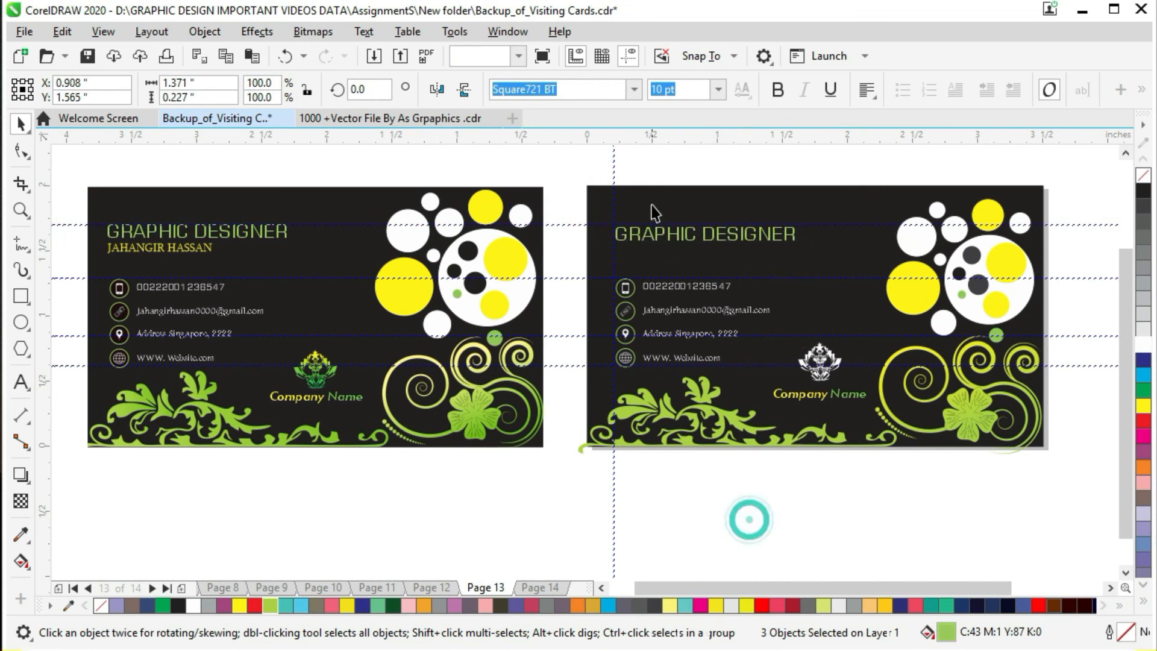
# - Fill the name line under the GRAPHIC DESIGNER title with yellow and save the document
pyautogui.click(689, 258)
pyautogui.click(238, 607)
pyautogui.click(535, 483)
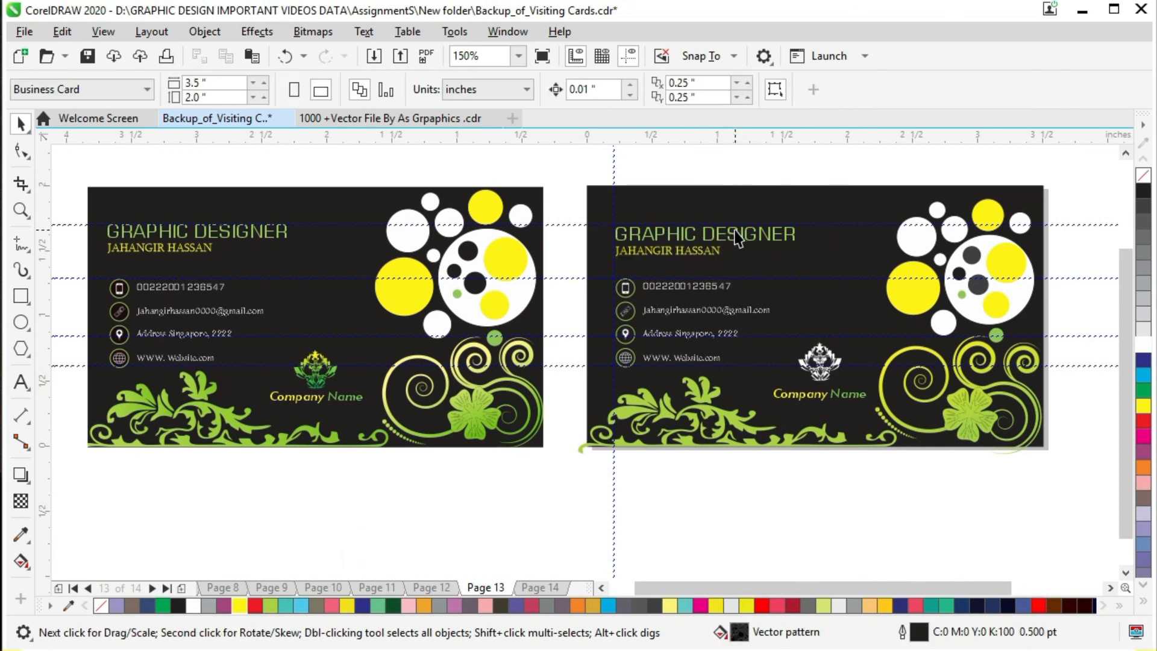
pyautogui.hotkey('ctrl', 's')
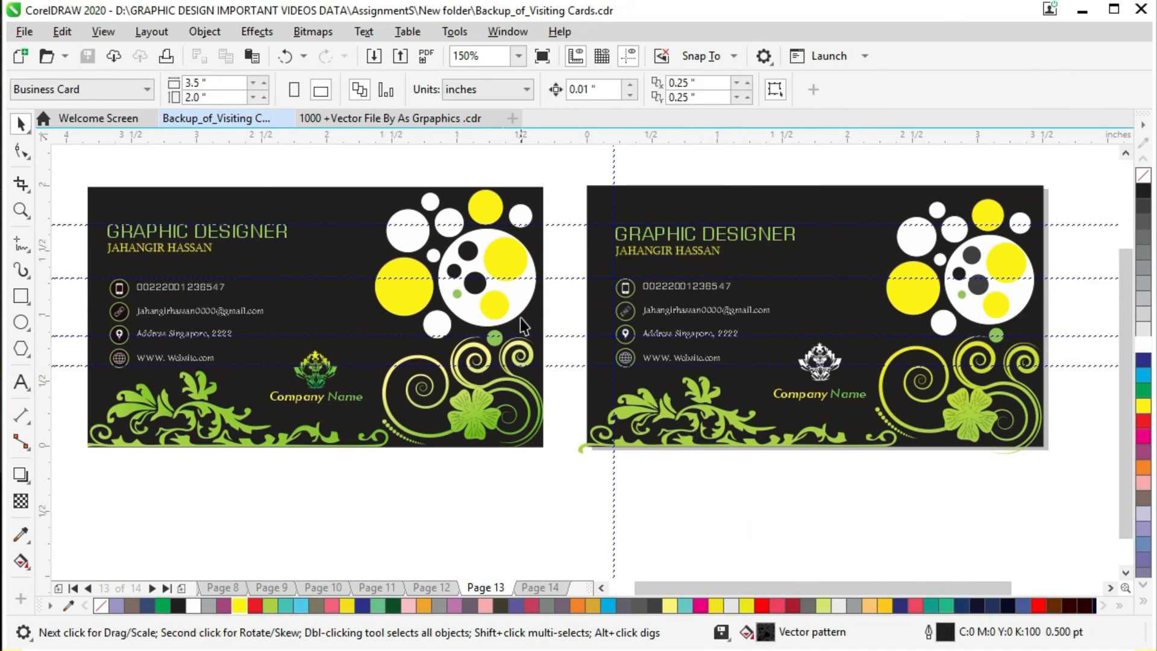
# - Enlarge the whole cluster of circles in the copied card's upper right corner to 102.6%
pyautogui.moveTo(864, 175); pyautogui.dragTo(1060, 352)
pyautogui.moveTo(878, 196); pyautogui.dragTo(873, 180)
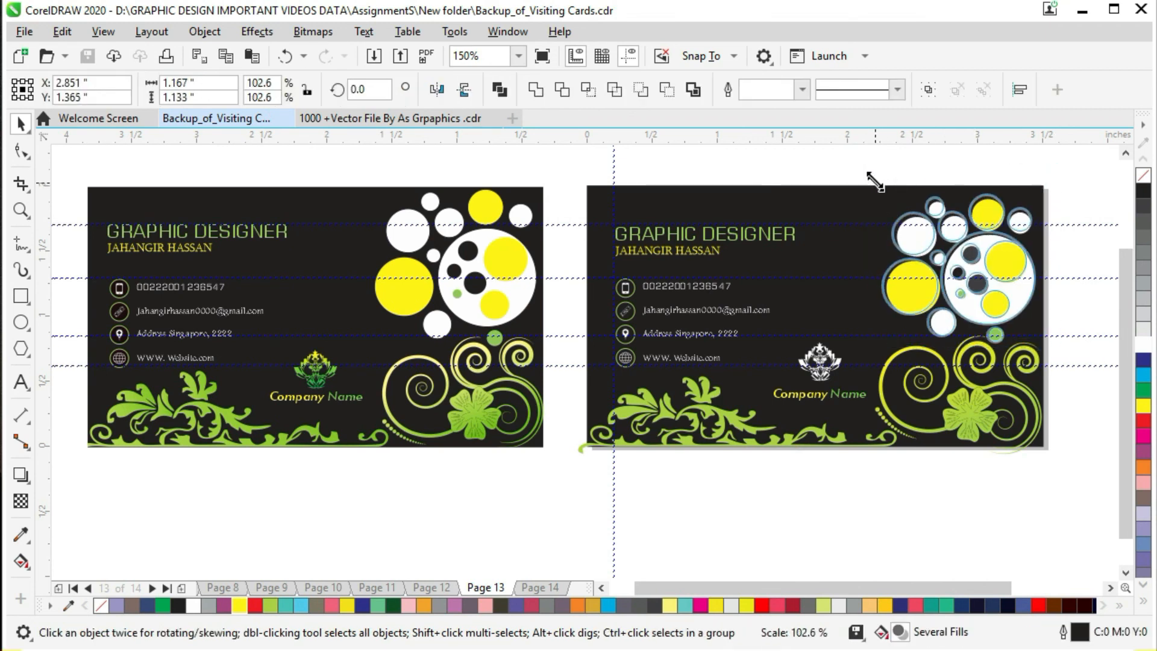
pyautogui.press('Escape')
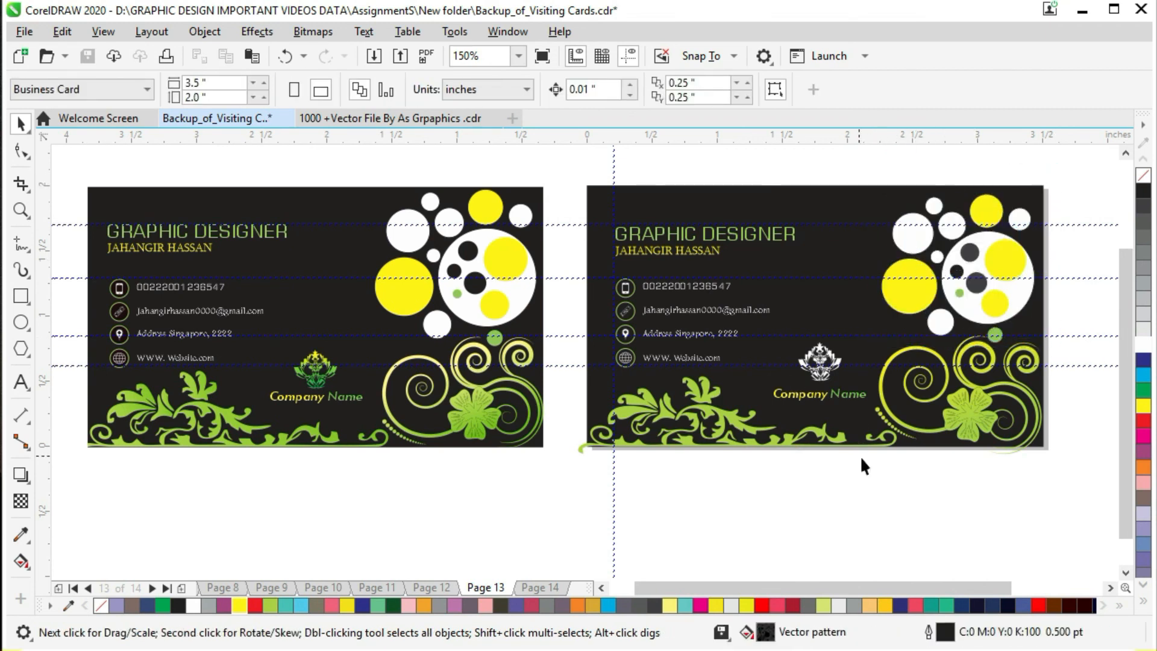